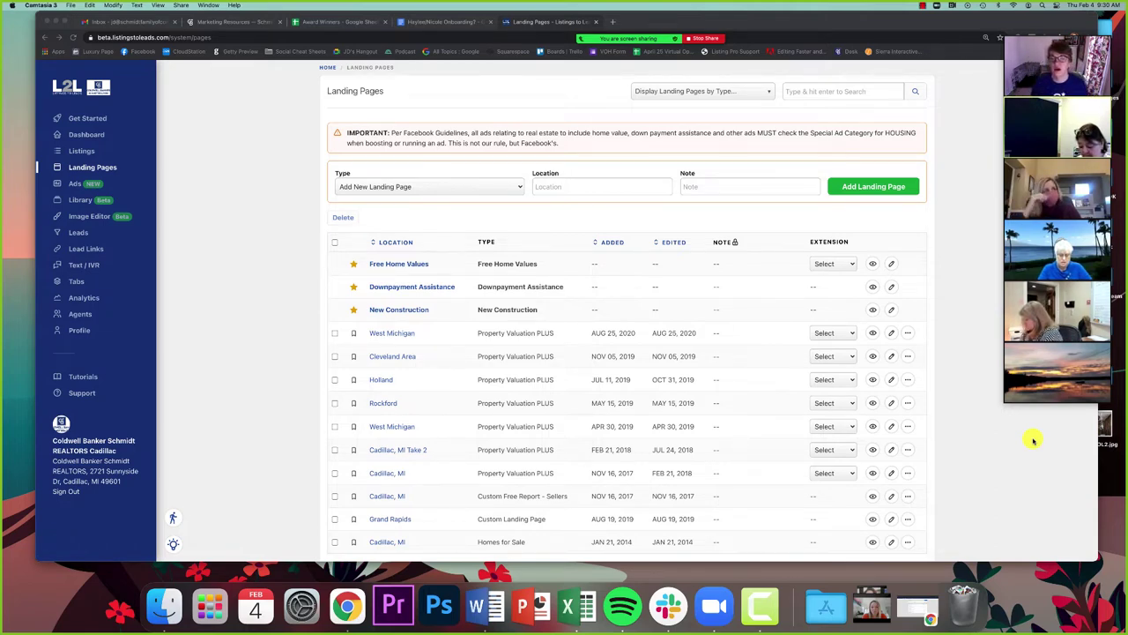
- Bring the browser with the Listings to Leads Landing Pages list to the front
{"action": "left_click", "coordinate": [206, 136]}
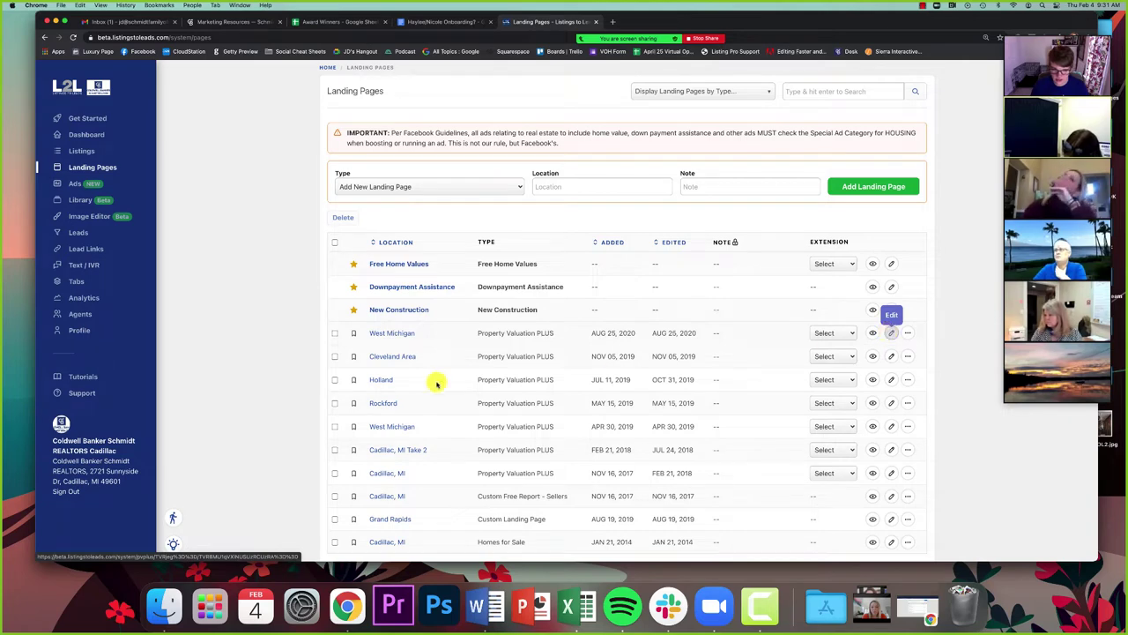
- Open the Holland page's live editor, expand Social Media Share Image, and launch its customizer
{"action": "left_click", "coordinate": [891, 379]}
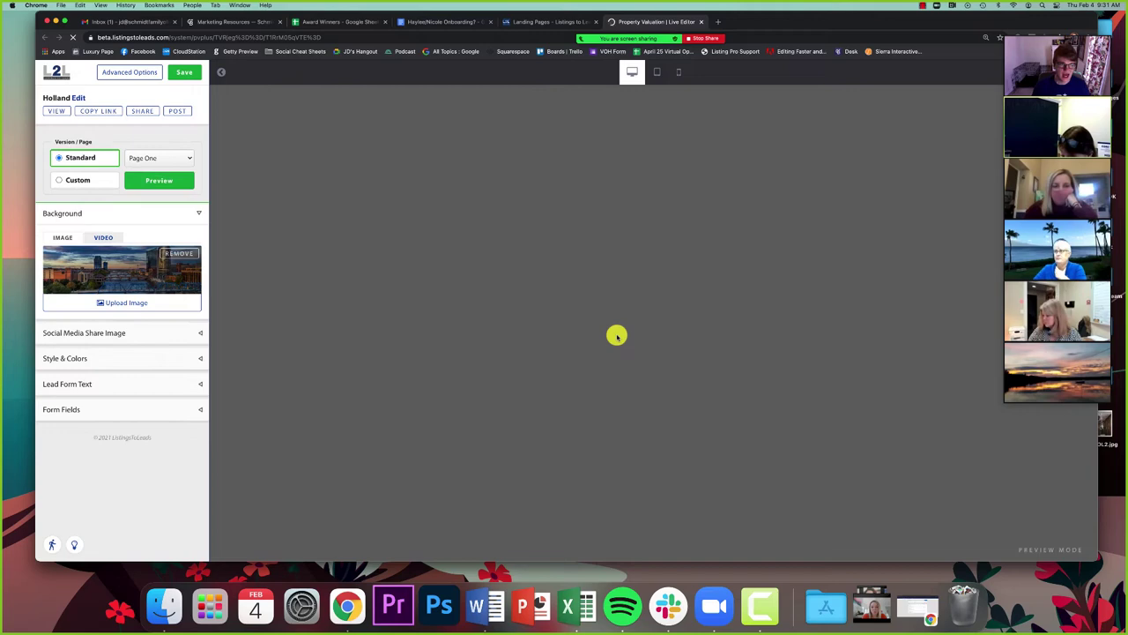
{"action": "left_click", "coordinate": [123, 334]}
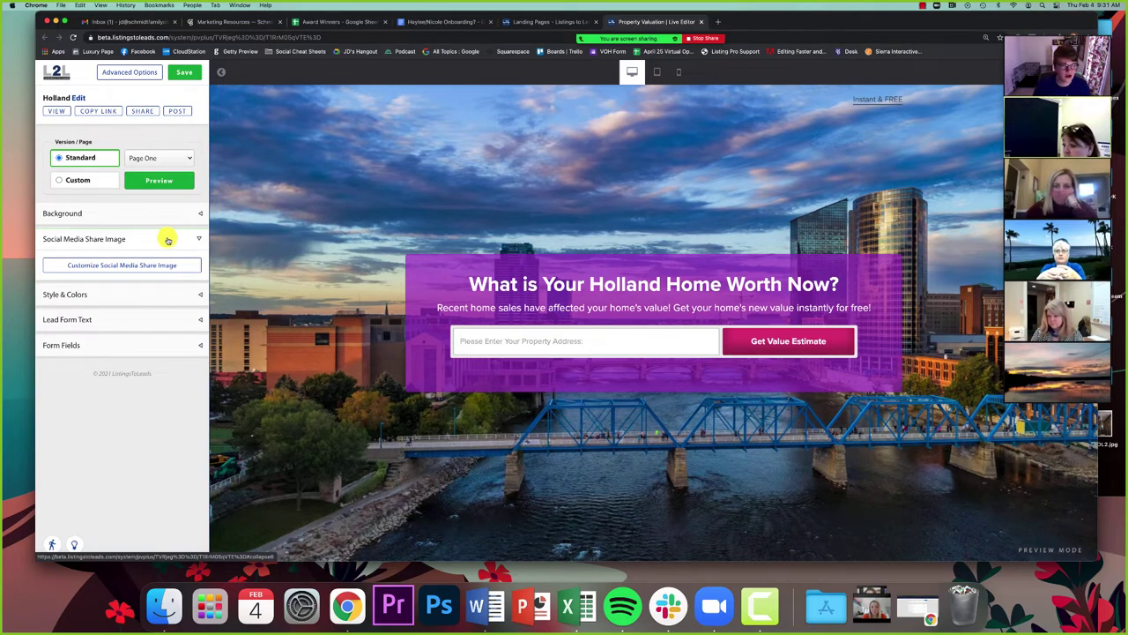
{"action": "left_click", "coordinate": [182, 263]}
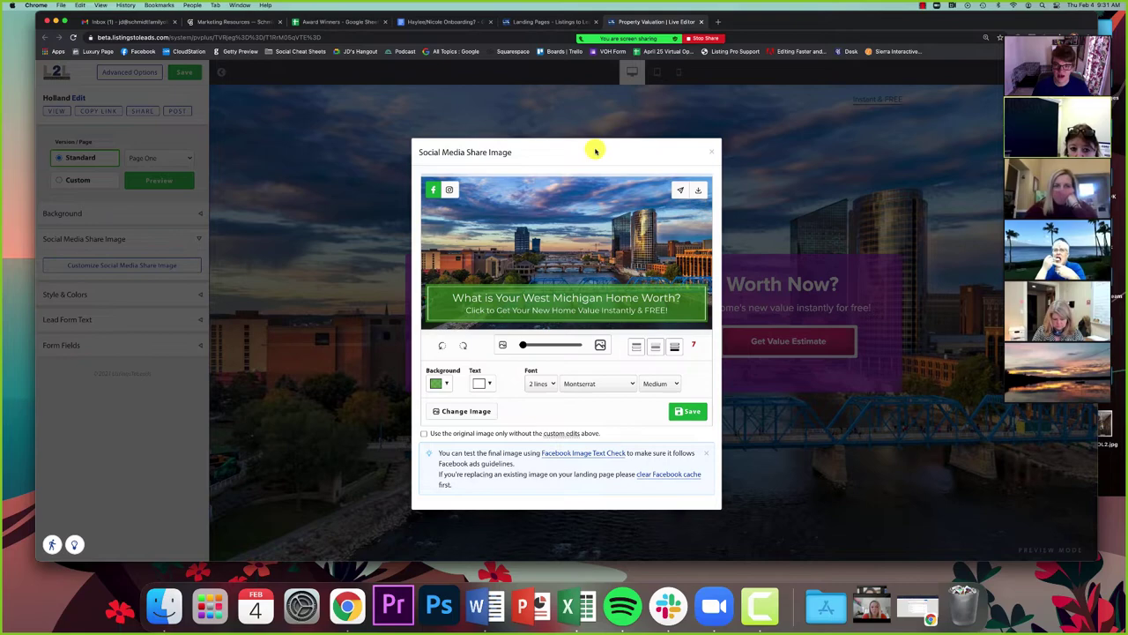
- View the live Holland landing page, then load facebook.com
{"action": "left_click", "coordinate": [524, 24]}
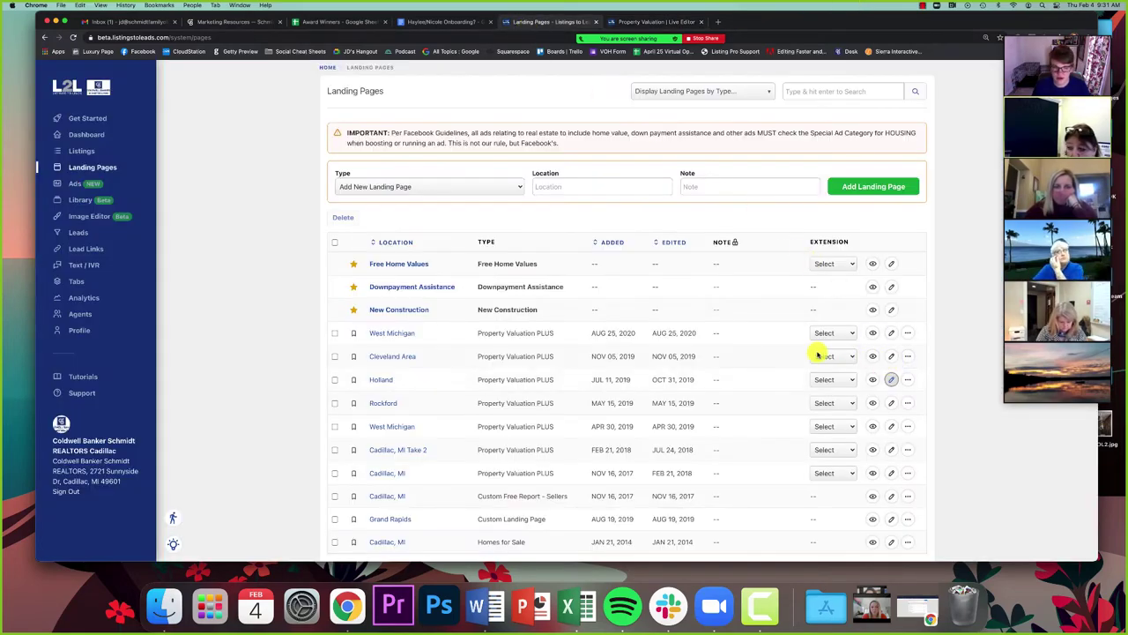
{"action": "left_click", "coordinate": [872, 379]}
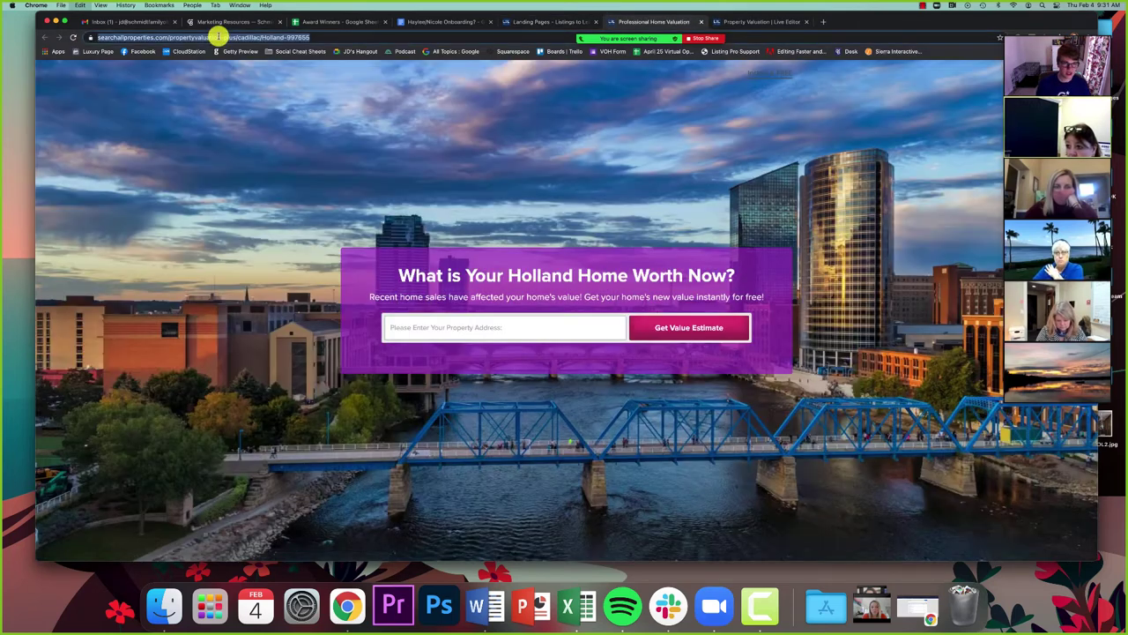
{"action": "type", "text": "facebook.com"}
{"action": "key", "text": "Return"}
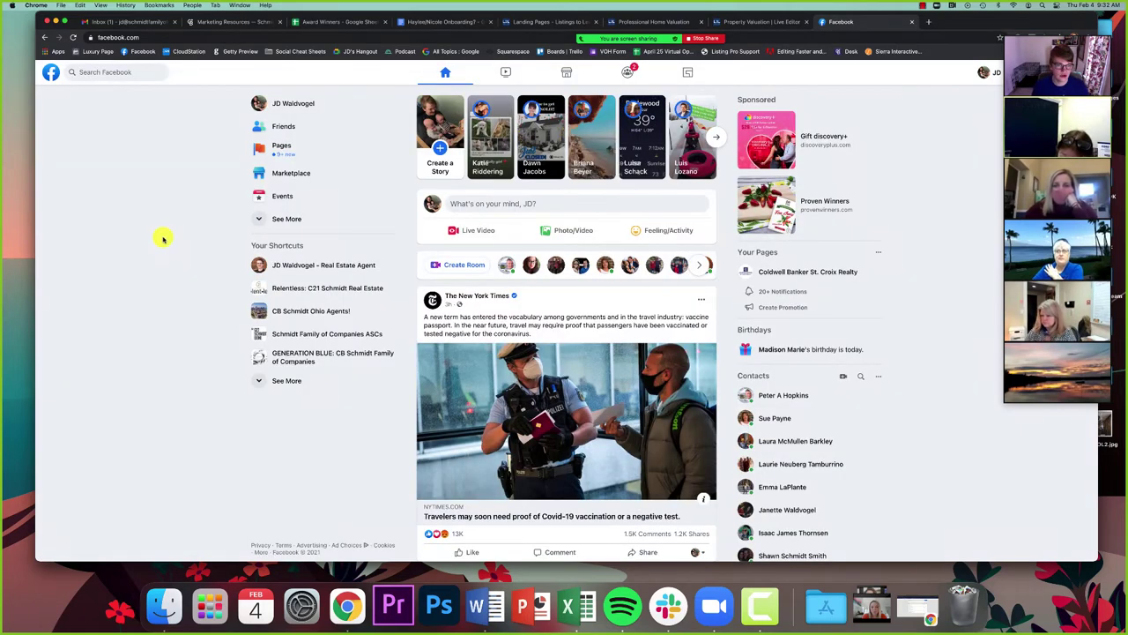
- Start a new post on the agent's business page with the Holland page link pasted in
{"action": "left_click", "coordinate": [275, 266]}
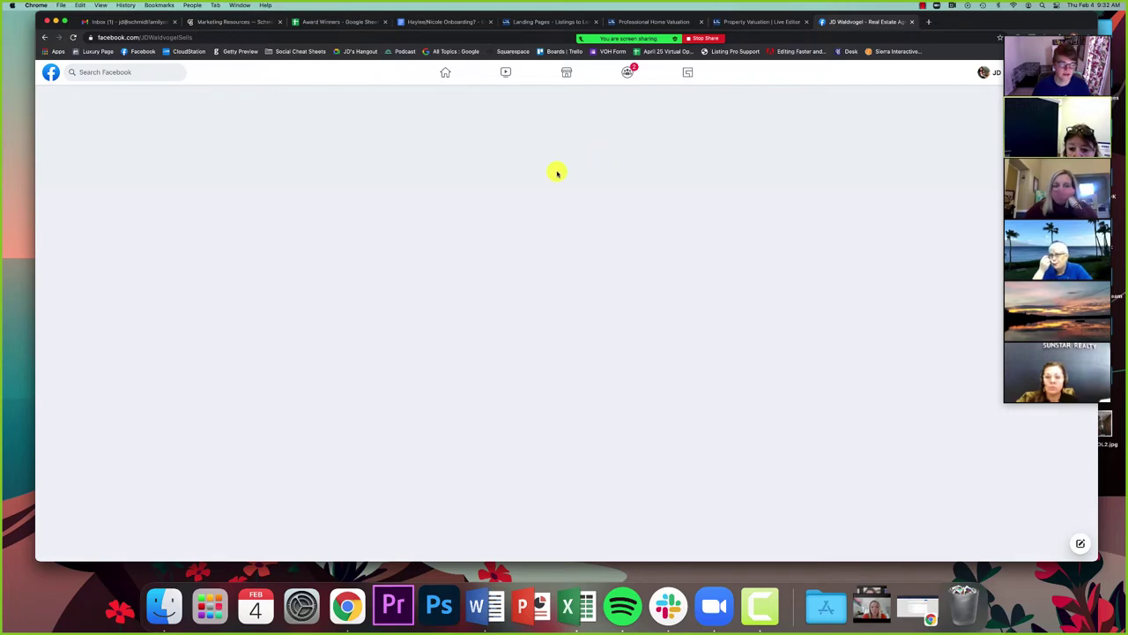
{"action": "left_click_drag", "start_coordinate": [939, 19], "coordinate": [916, 18]}
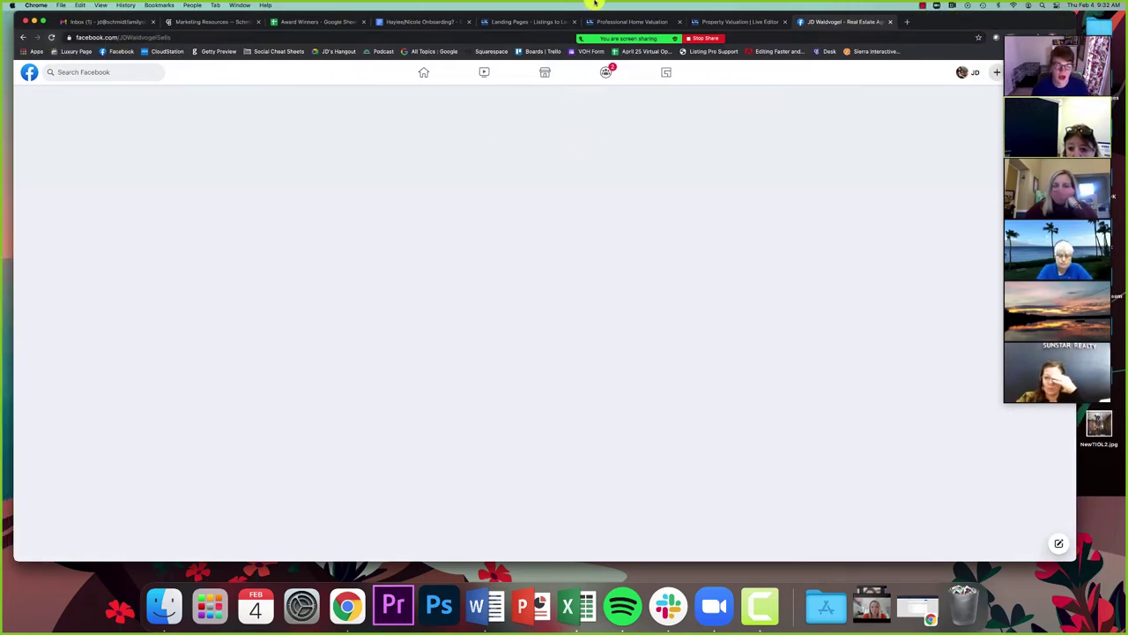
{"action": "left_click", "coordinate": [51, 37]}
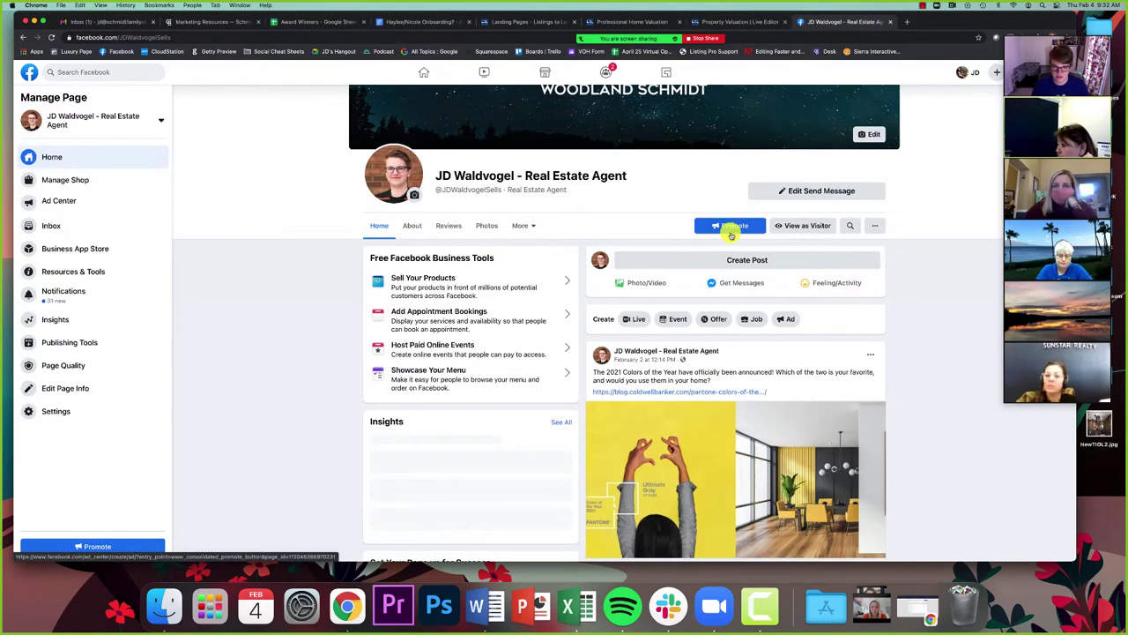
{"action": "left_click", "coordinate": [719, 263]}
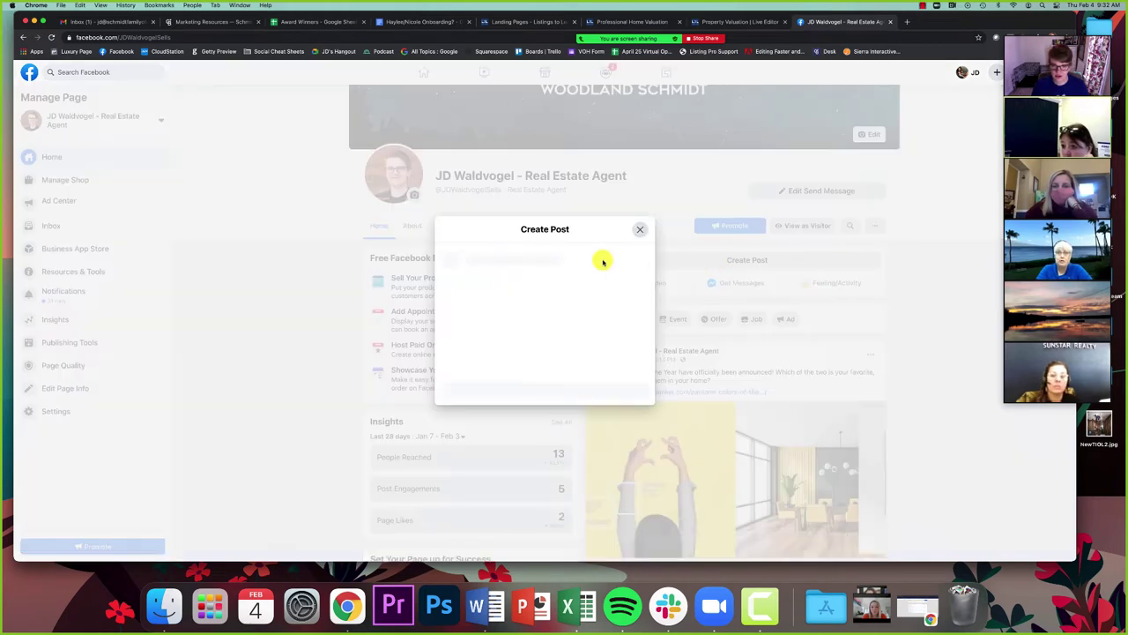
{"action": "type", "text": "https://www.searchallproperties.com/propertyvaluation/us/cadillac/Holland-997655"}
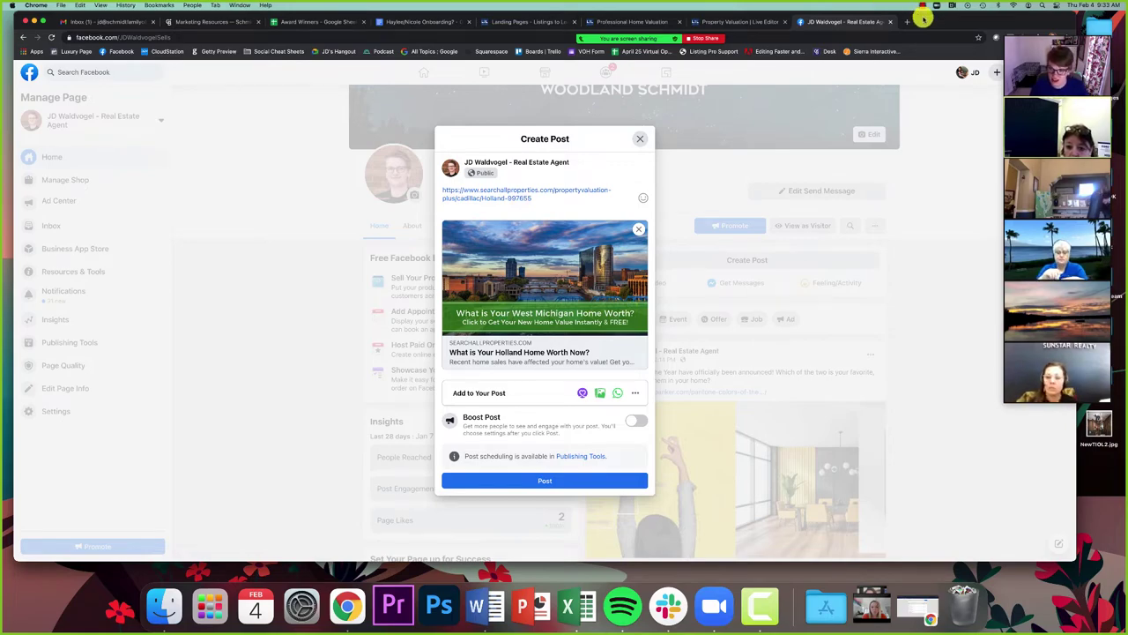
- Close the live Holland valuation tab and go back to the Landing Pages list
{"action": "left_click_drag", "start_coordinate": [922, 18], "coordinate": [923, 67]}
{"action": "left_click", "coordinate": [731, 72]}
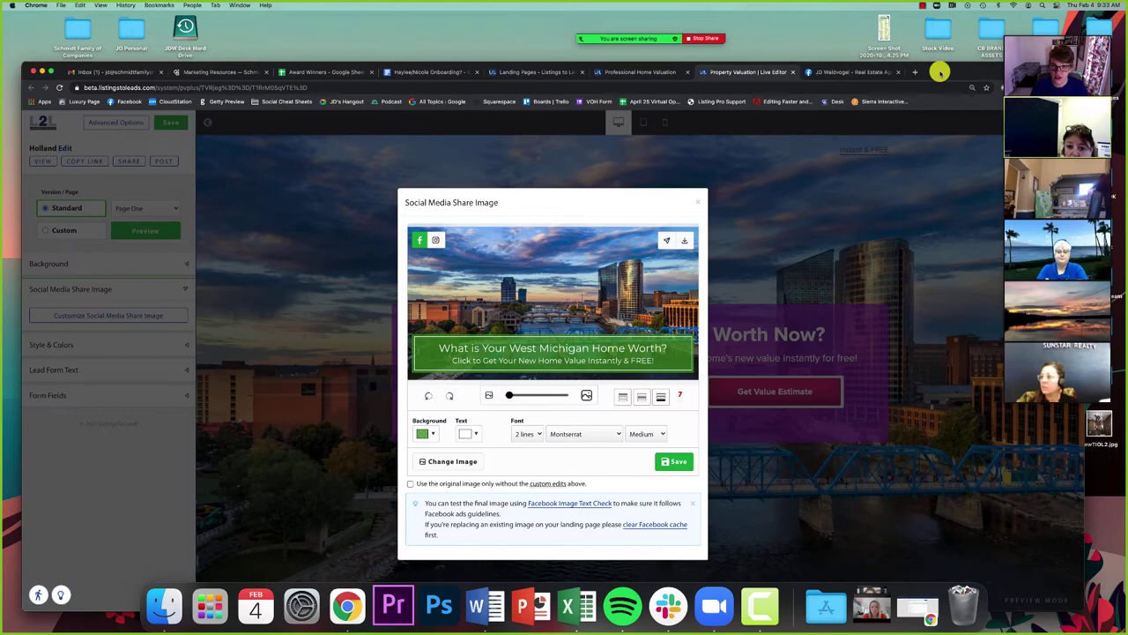
{"action": "left_click", "coordinate": [618, 71]}
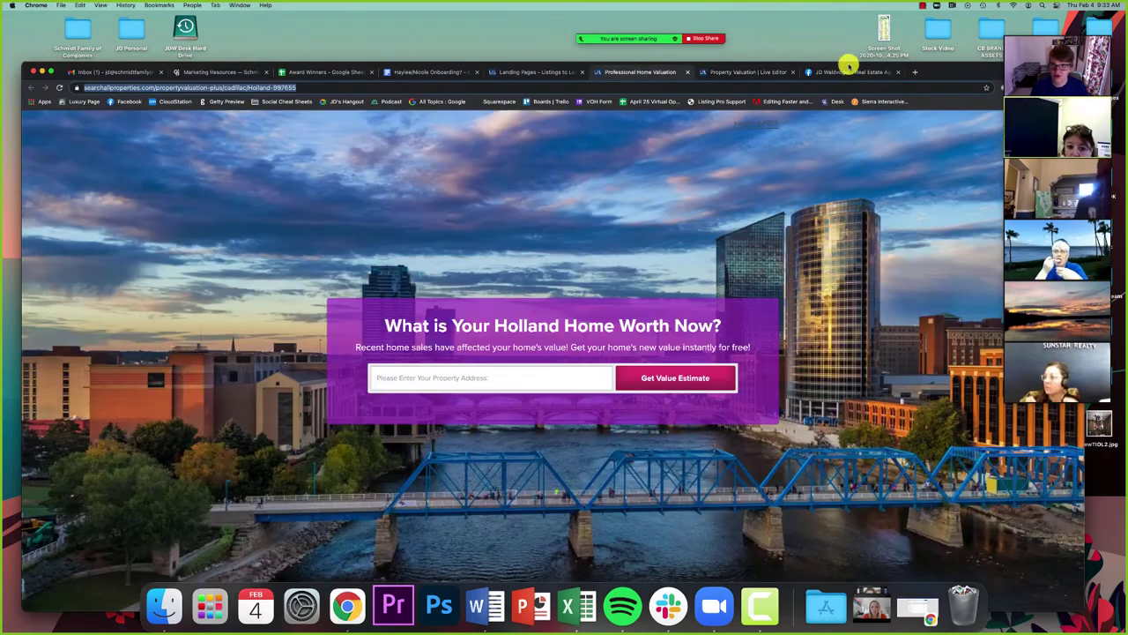
{"action": "left_click", "coordinate": [687, 72]}
{"action": "left_click", "coordinate": [534, 72]}
{"action": "left_click_drag", "start_coordinate": [816, 68], "coordinate": [811, 34]}
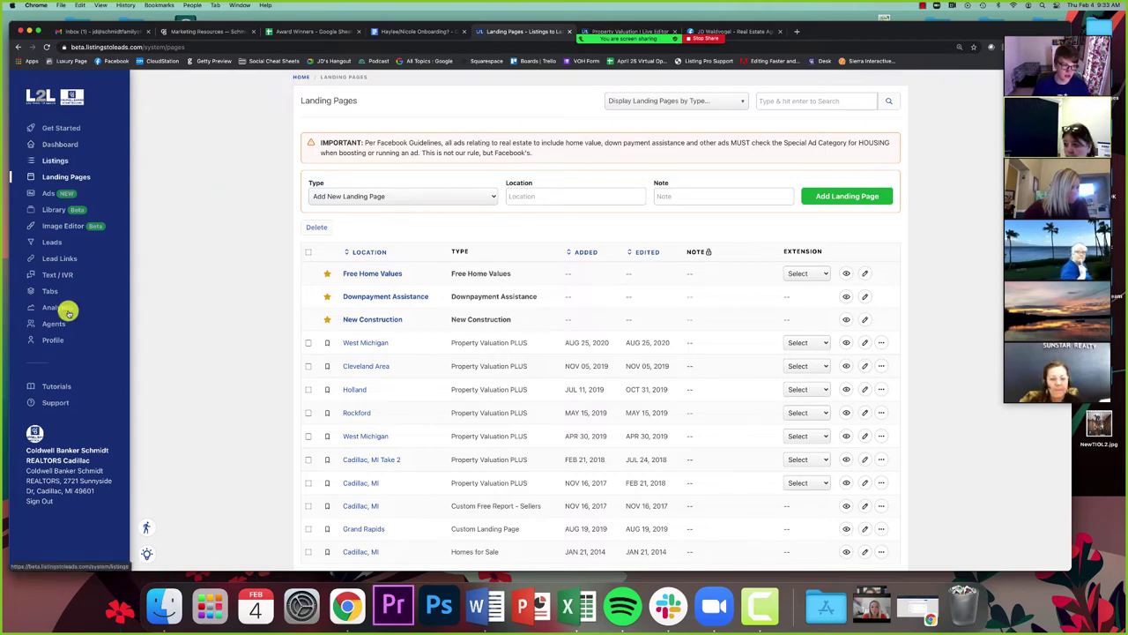
- Look at the account Profile, then reopen the Holland landing page editor
{"action": "left_click", "coordinate": [55, 339]}
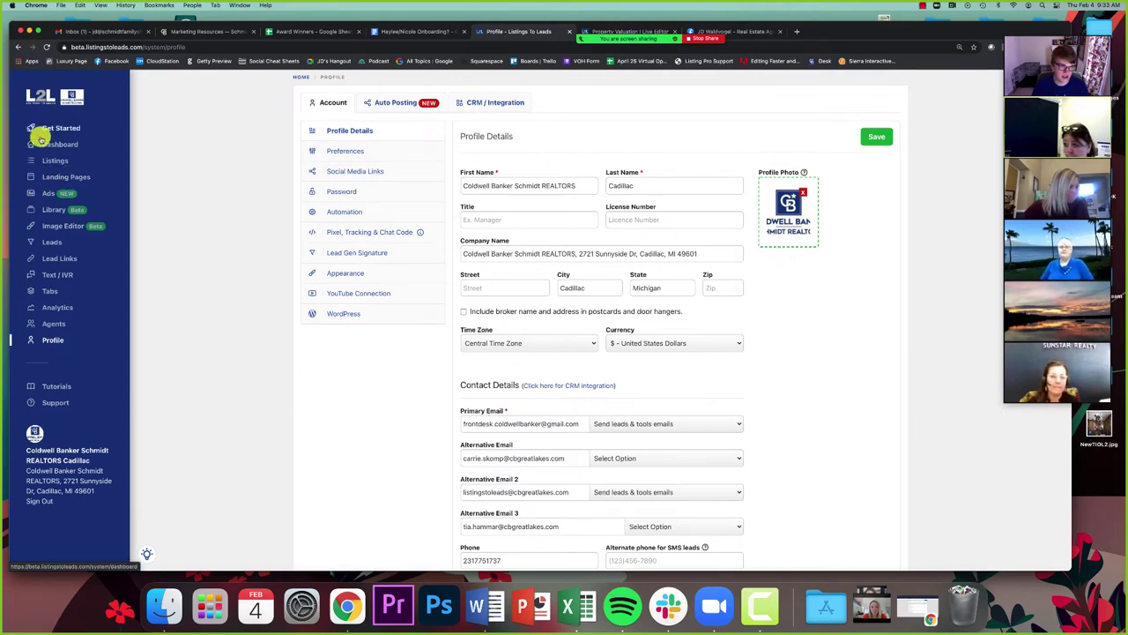
{"action": "left_click", "coordinate": [77, 177]}
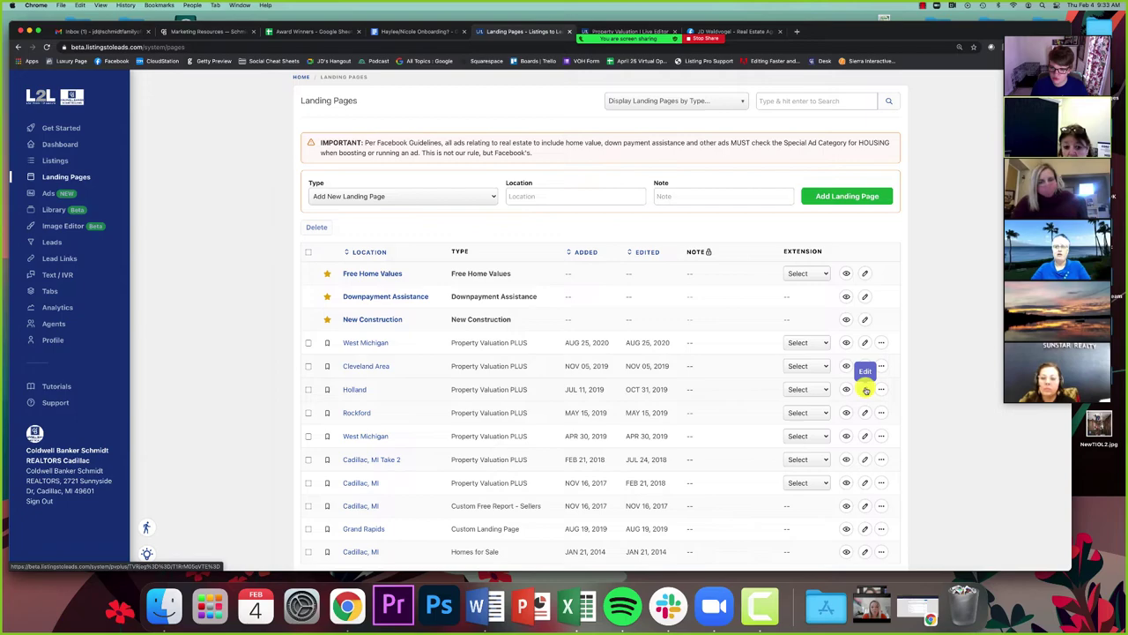
{"action": "left_click", "coordinate": [865, 390]}
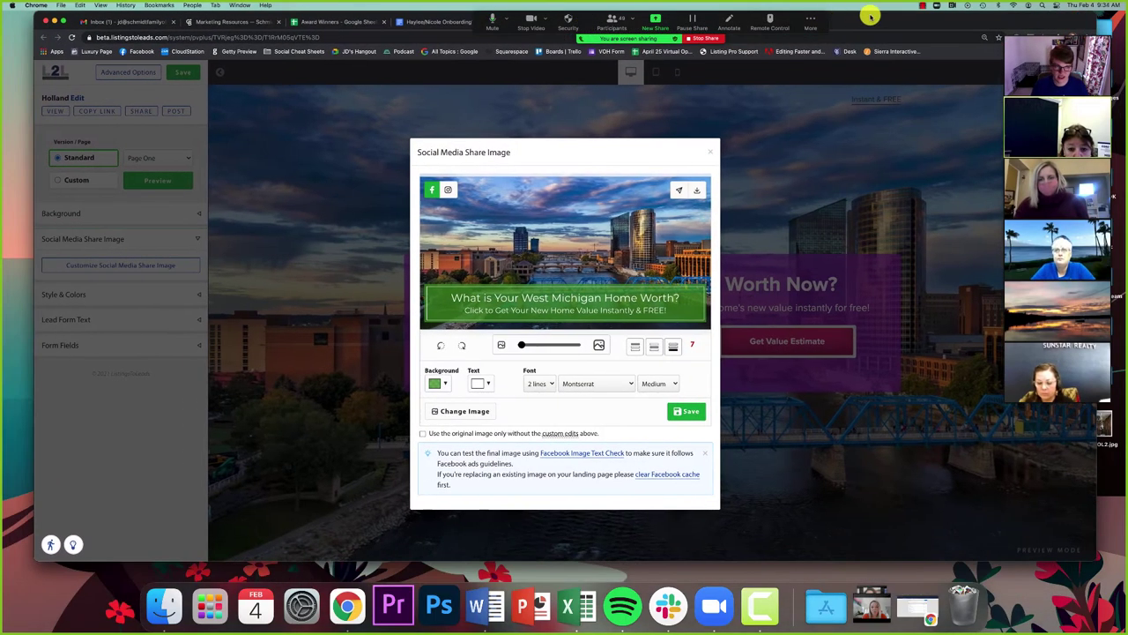
- Set the Holland page's Form Background to a blue shade and preview it
{"action": "left_click", "coordinate": [264, 164]}
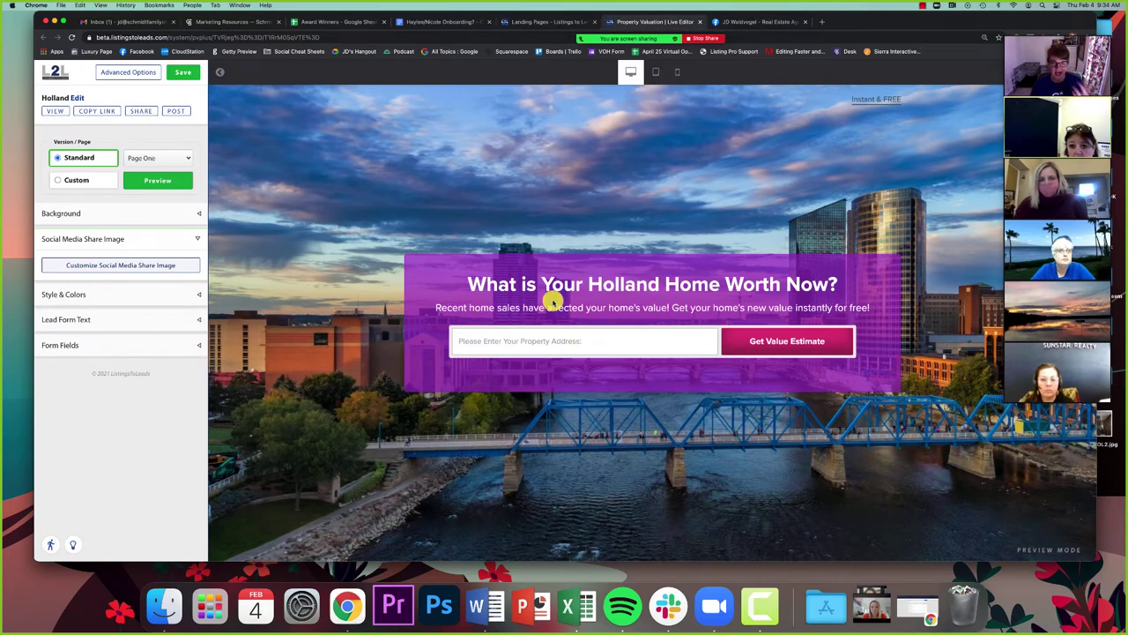
{"action": "left_click", "coordinate": [98, 297]}
{"action": "left_click", "coordinate": [56, 314]}
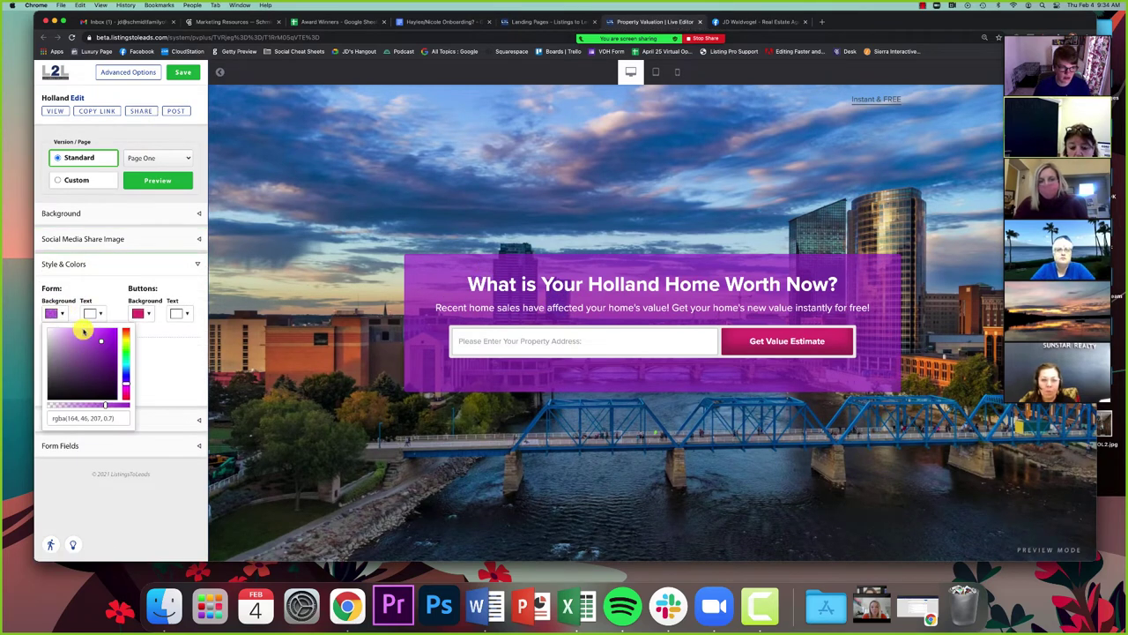
{"action": "left_click", "coordinate": [124, 373]}
{"action": "left_click", "coordinate": [97, 339]}
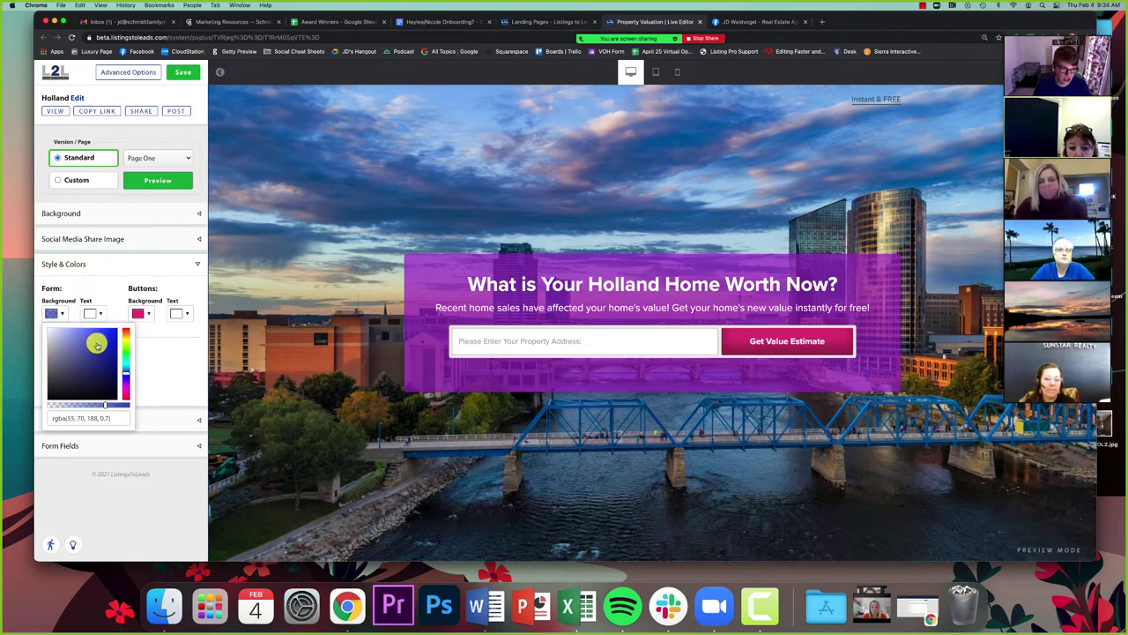
{"action": "left_click", "coordinate": [128, 375]}
{"action": "left_click", "coordinate": [94, 343]}
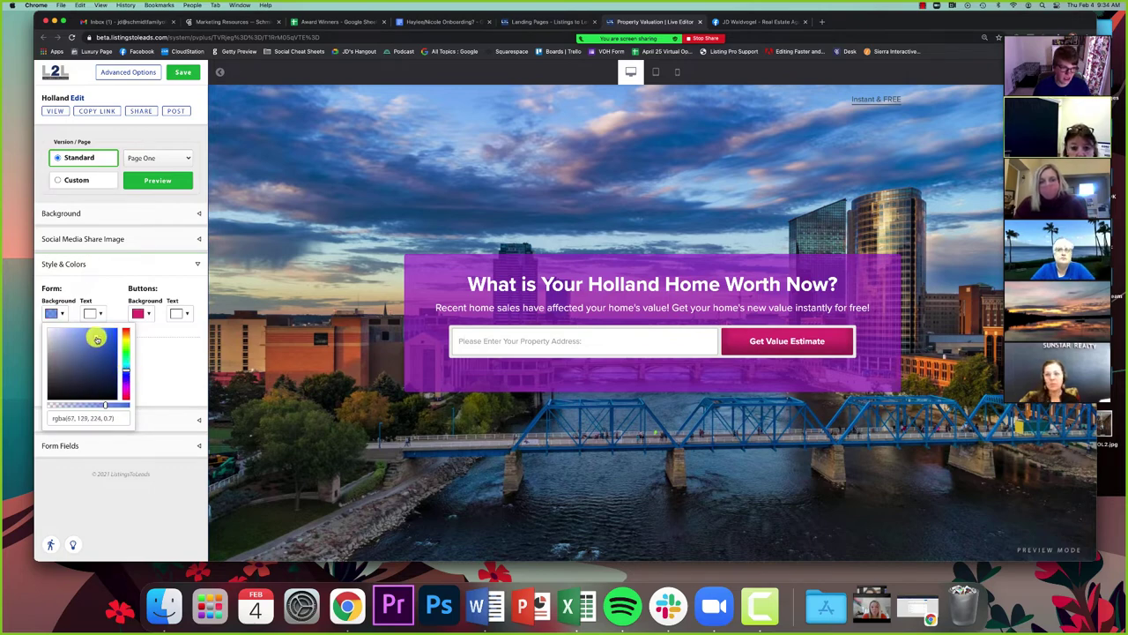
{"action": "left_click", "coordinate": [152, 182]}
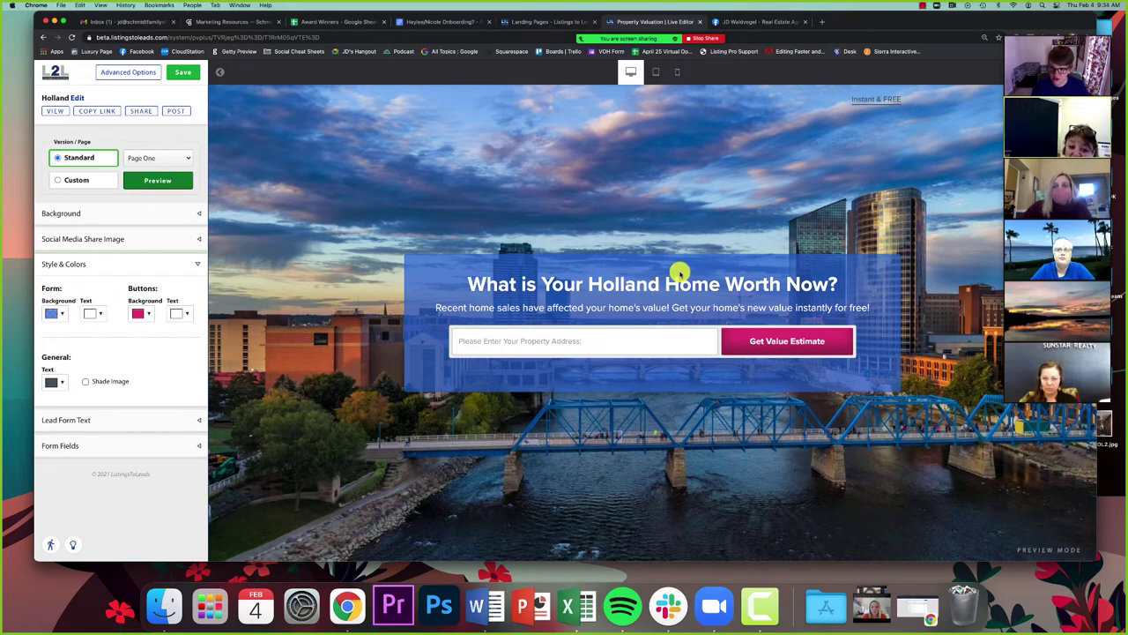
- Collapse Style & Colors, expand the share image settings, and return to the Holland editor
{"action": "left_click", "coordinate": [197, 264]}
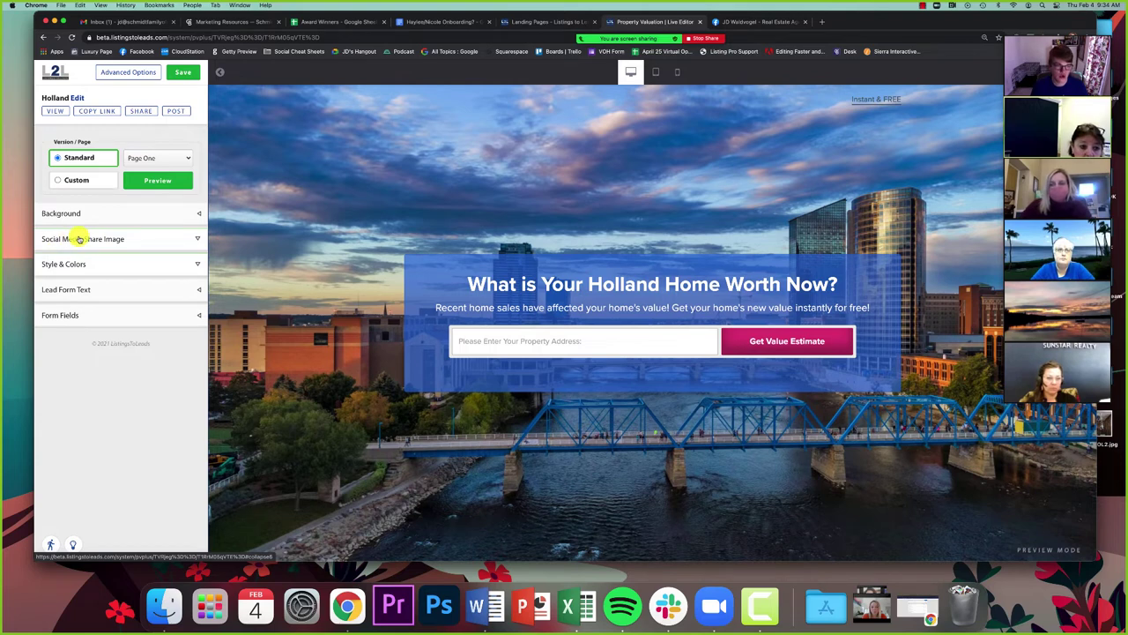
{"action": "left_click", "coordinate": [123, 239]}
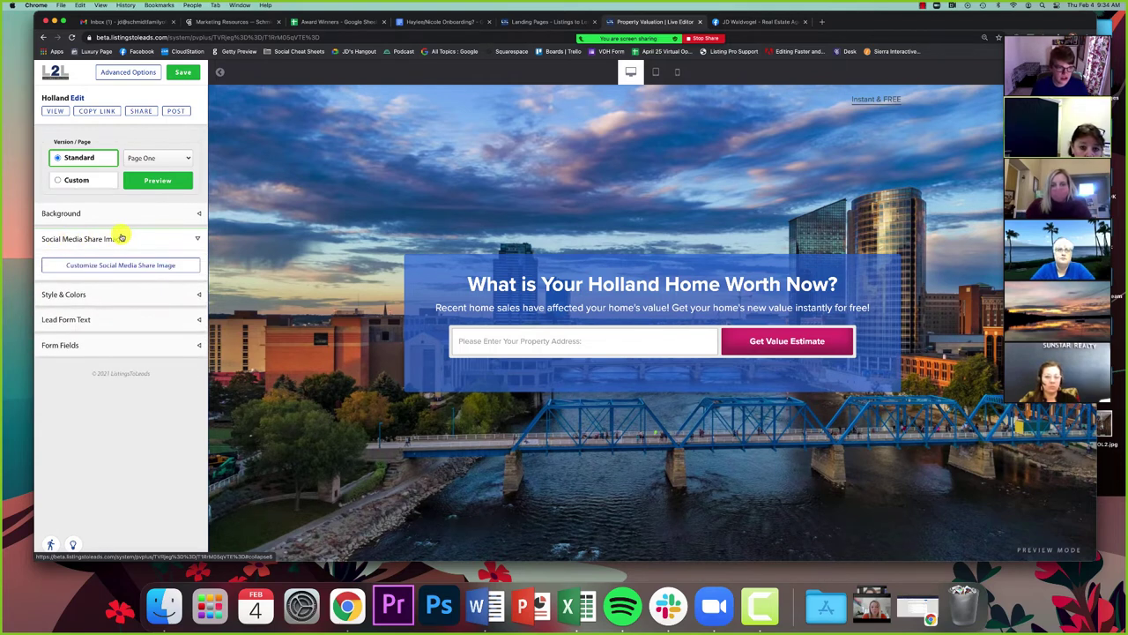
{"action": "left_click", "coordinate": [521, 24]}
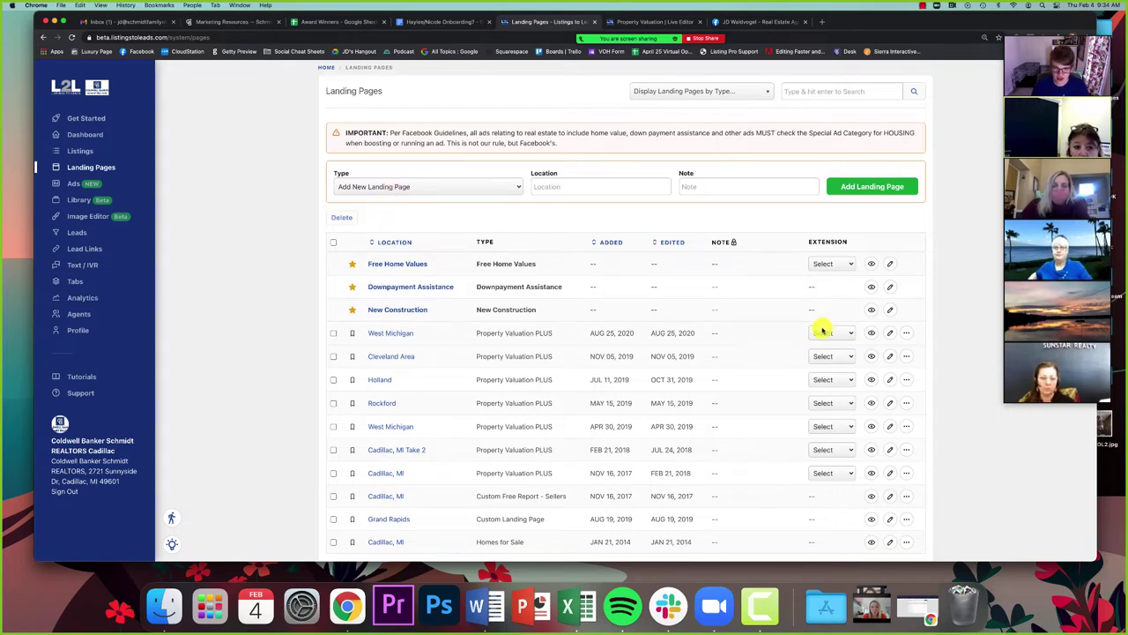
{"action": "left_click", "coordinate": [677, 22]}
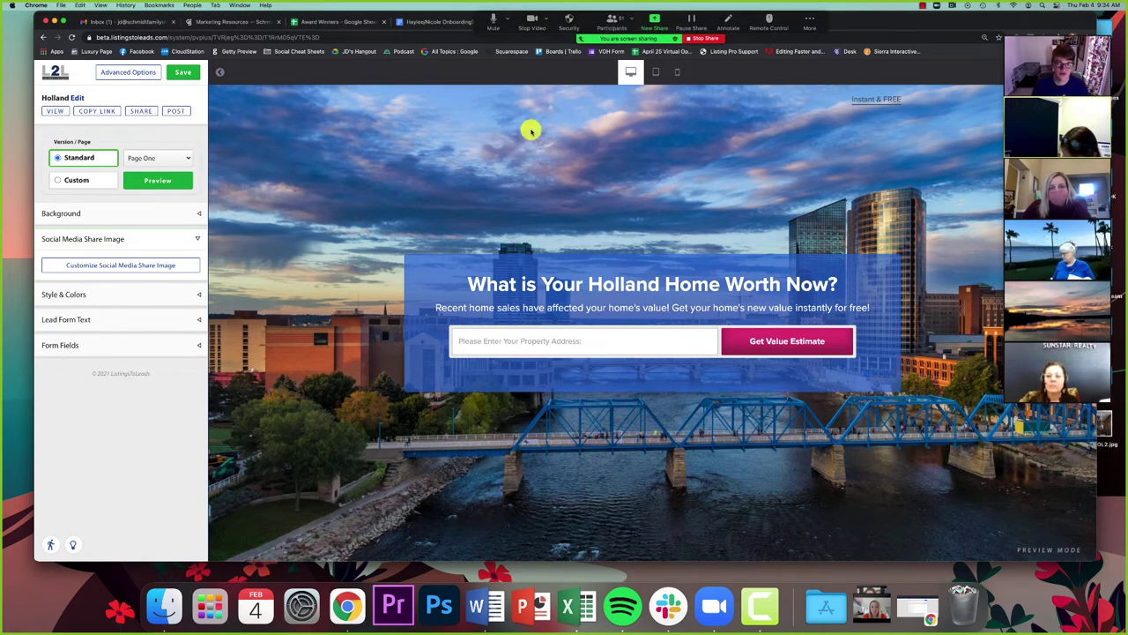
- Open the share image editor with the city photo, nudge the photo, and check the Facebook draft
{"action": "left_click", "coordinate": [105, 239]}
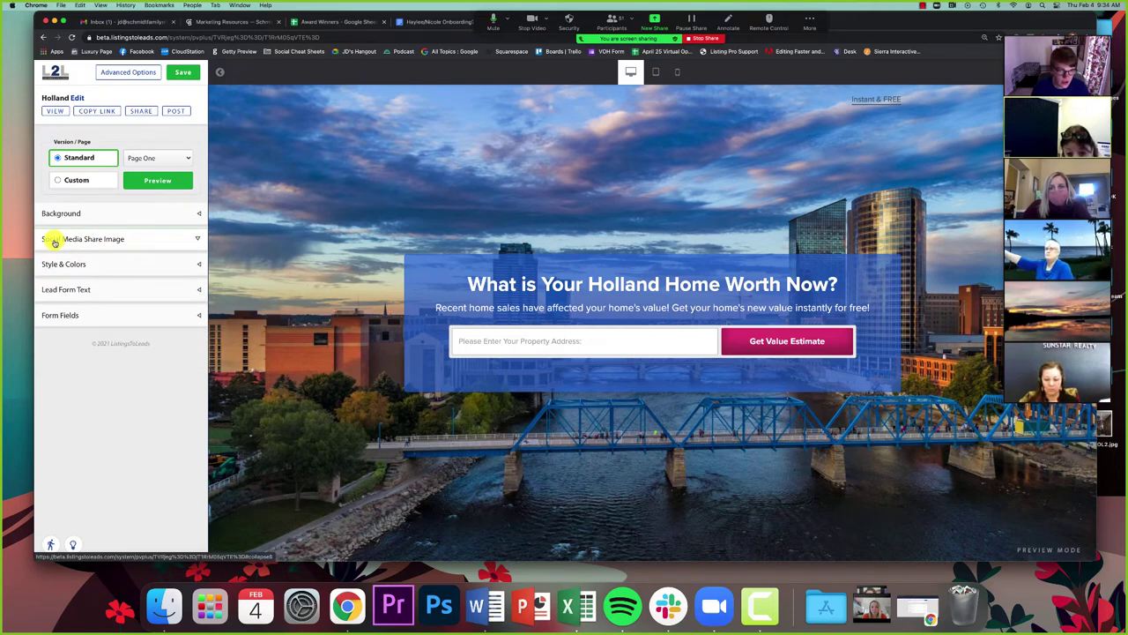
{"action": "left_click", "coordinate": [107, 239]}
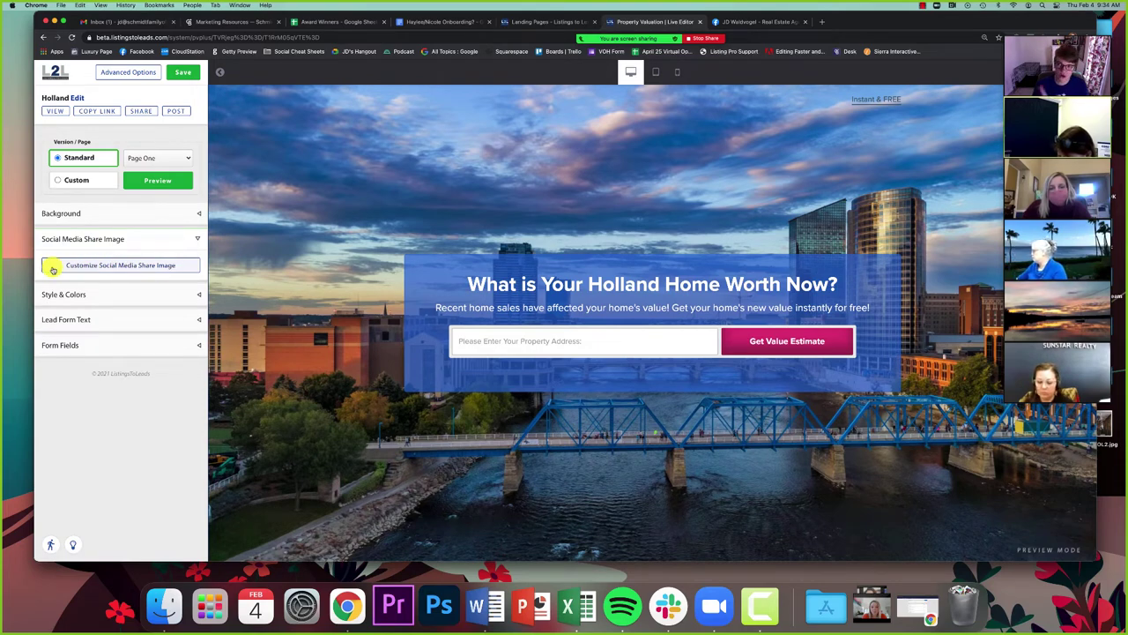
{"action": "left_click", "coordinate": [67, 266]}
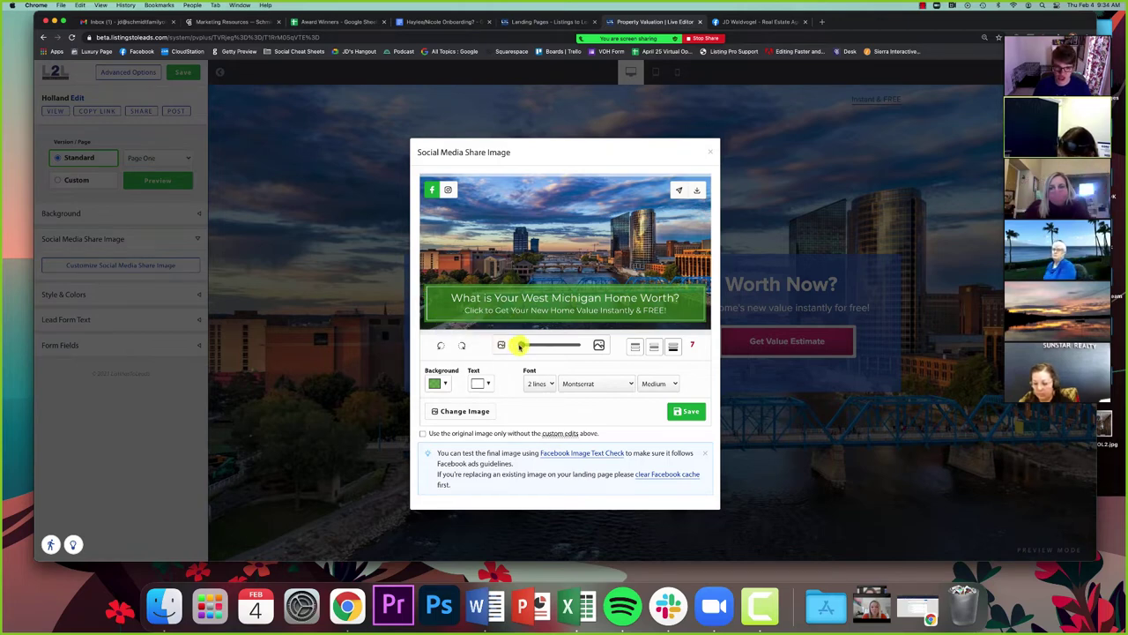
{"action": "left_click_drag", "start_coordinate": [522, 239], "coordinate": [552, 235]}
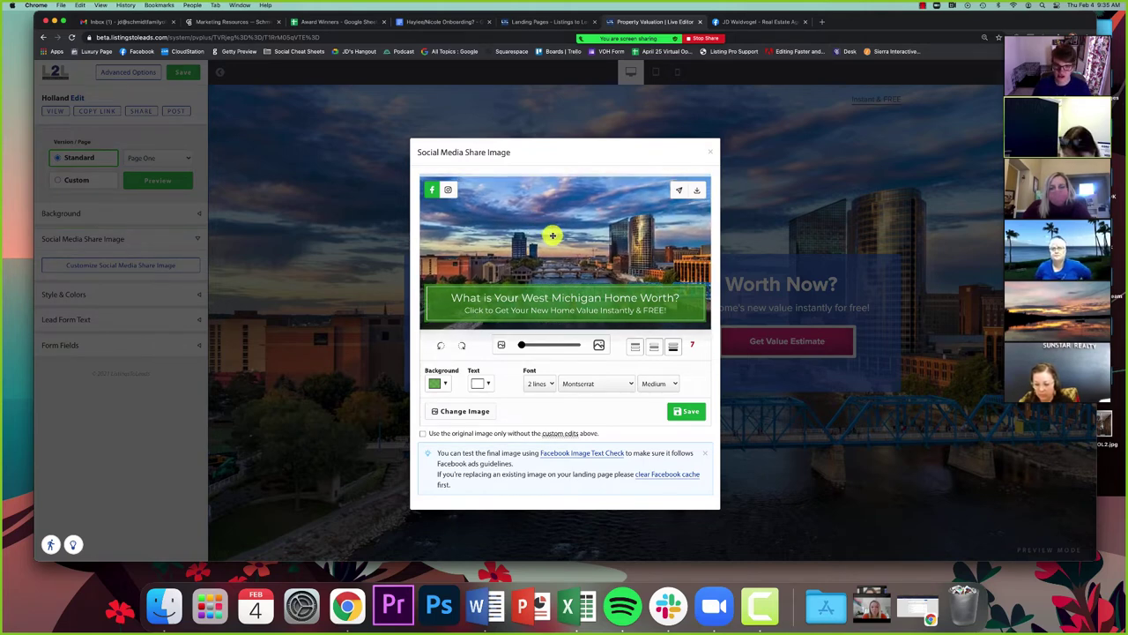
{"action": "left_click", "coordinate": [737, 22]}
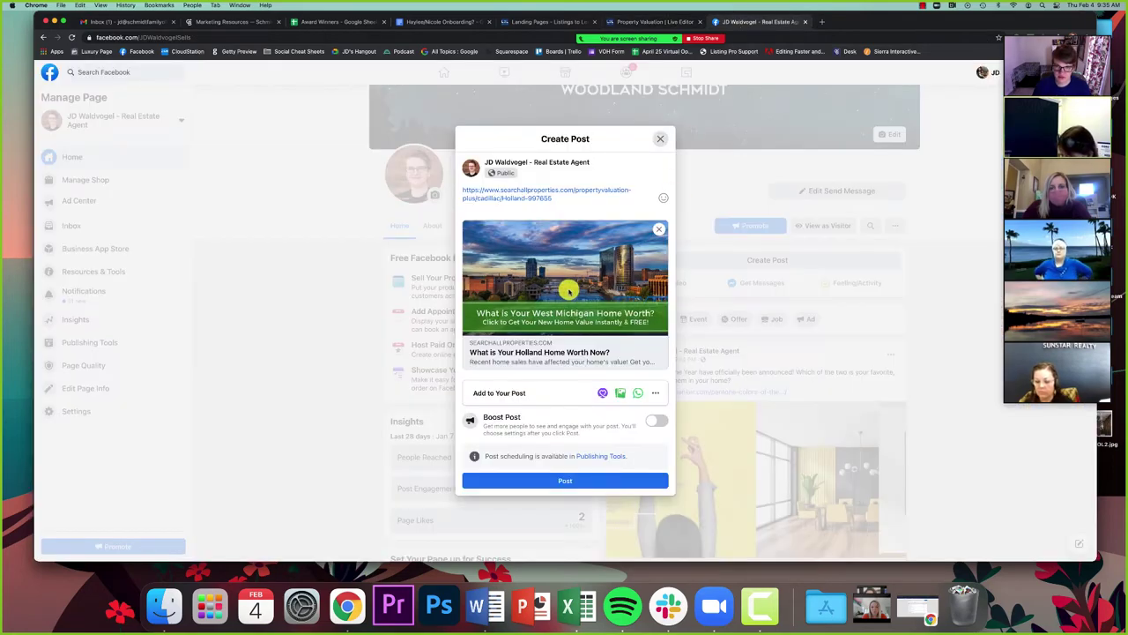
- Return to the share image editor and drag the city photo upward
{"action": "double_click", "coordinate": [856, 25]}
{"action": "left_click", "coordinate": [653, 65]}
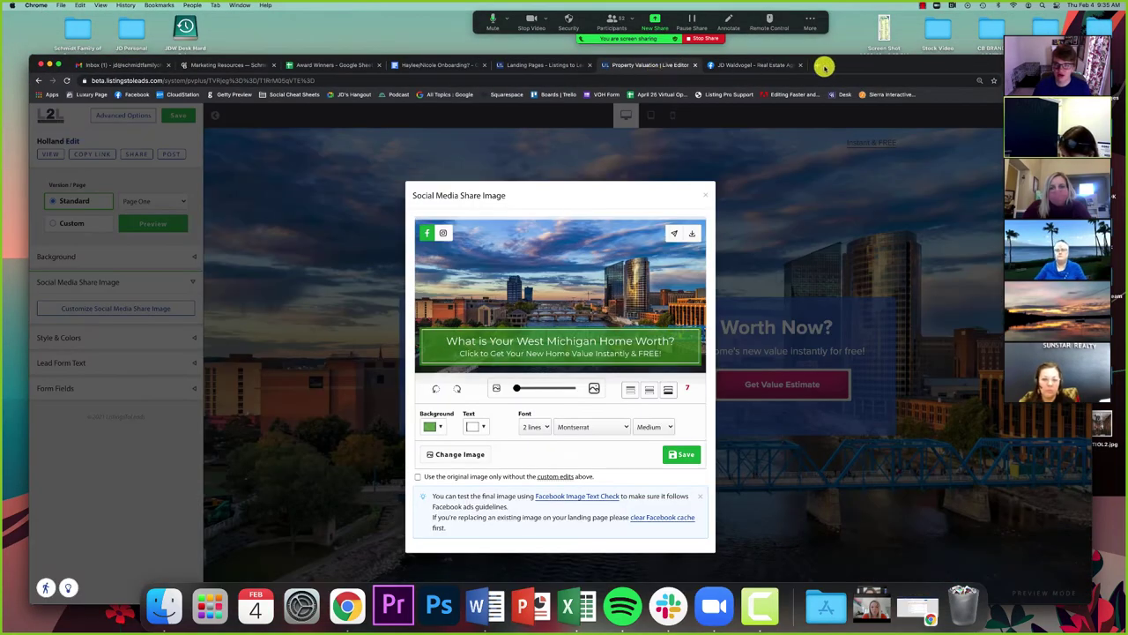
{"action": "left_click_drag", "start_coordinate": [823, 67], "coordinate": [821, 44]}
{"action": "left_click_drag", "start_coordinate": [571, 273], "coordinate": [557, 250]}
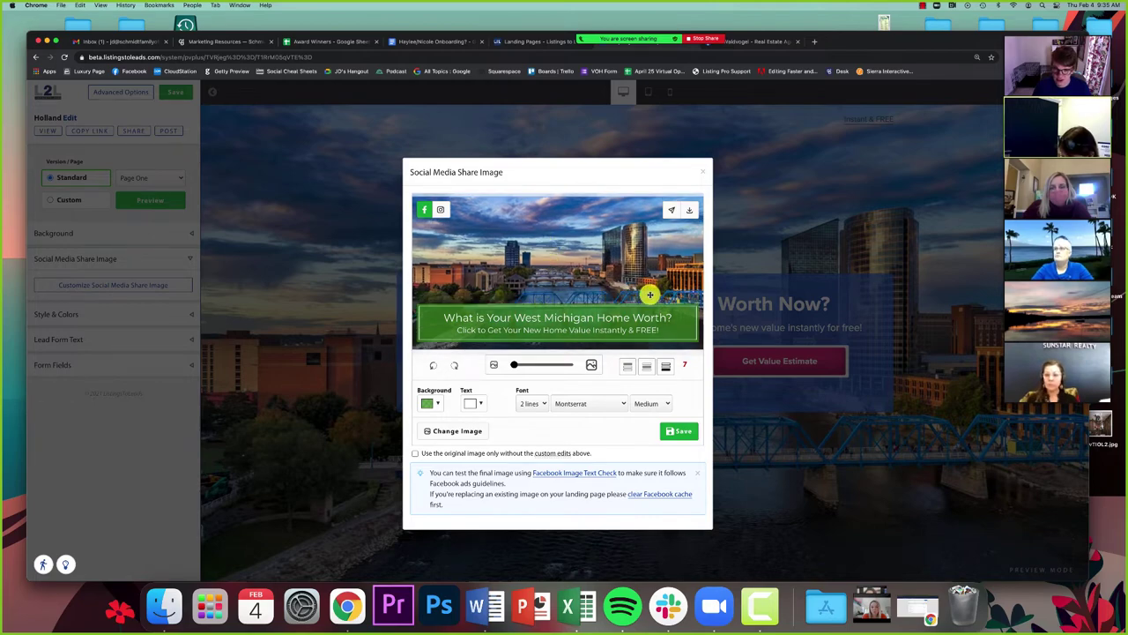
{"action": "left_click_drag", "start_coordinate": [887, 35], "coordinate": [880, 16]}
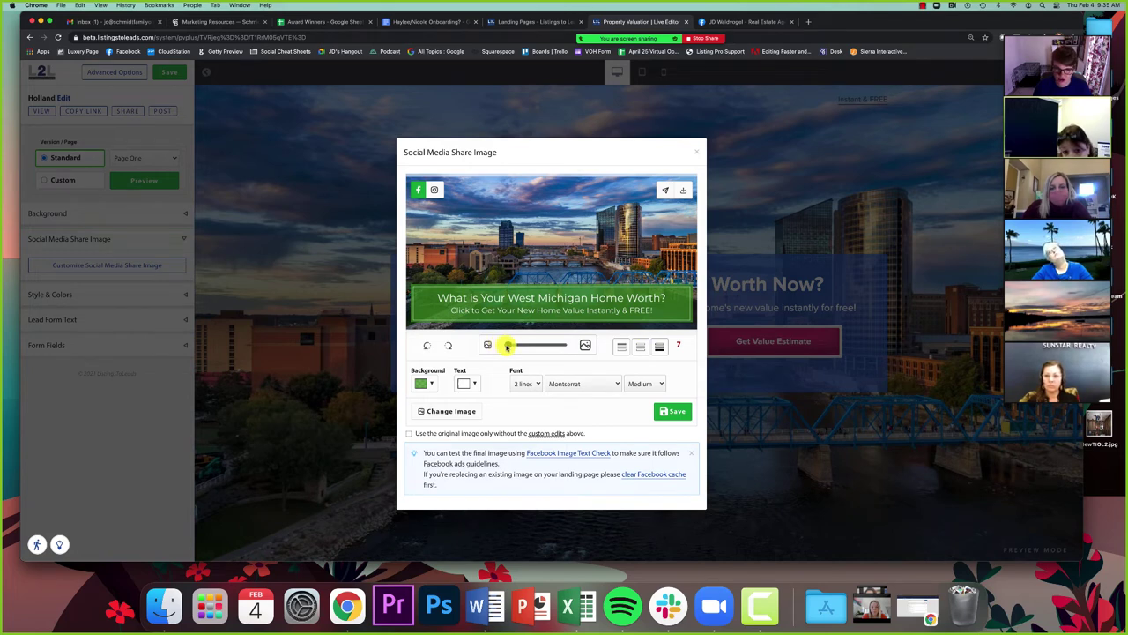
- Zoom into the city photo, shift it down and left, then zoom slightly back out
{"action": "mouse_move", "coordinate": [506, 346]}
{"action": "left_mouse_down"}
{"action": "mouse_move", "coordinate": [564, 343]}
{"action": "mouse_move", "coordinate": [506, 346]}
{"action": "left_mouse_up"}
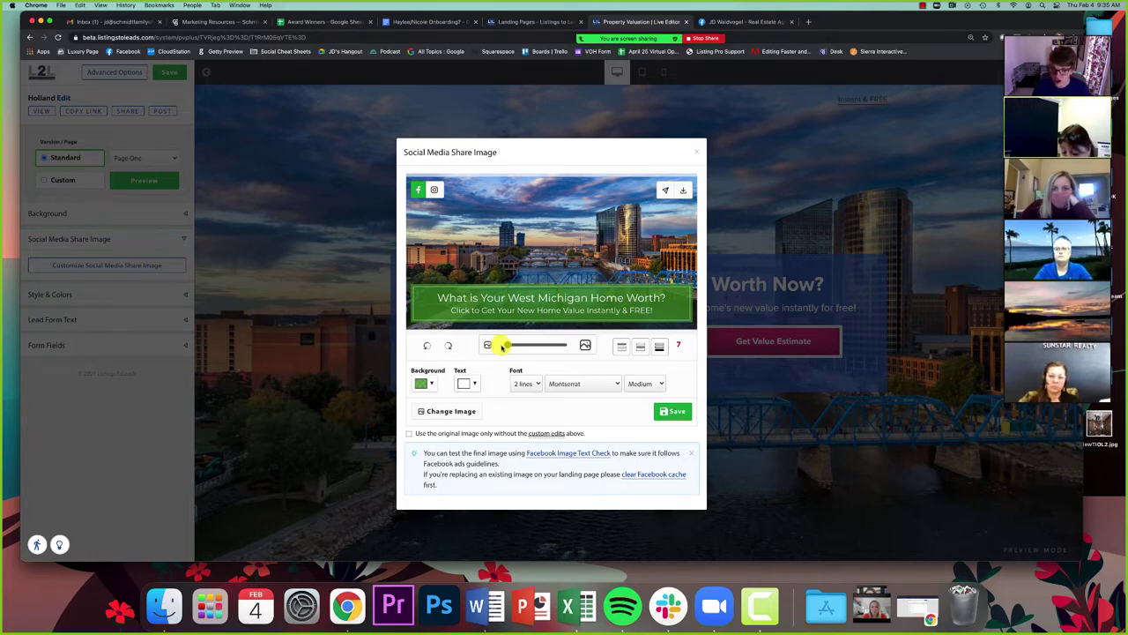
{"action": "left_click_drag", "start_coordinate": [506, 345], "coordinate": [552, 345]}
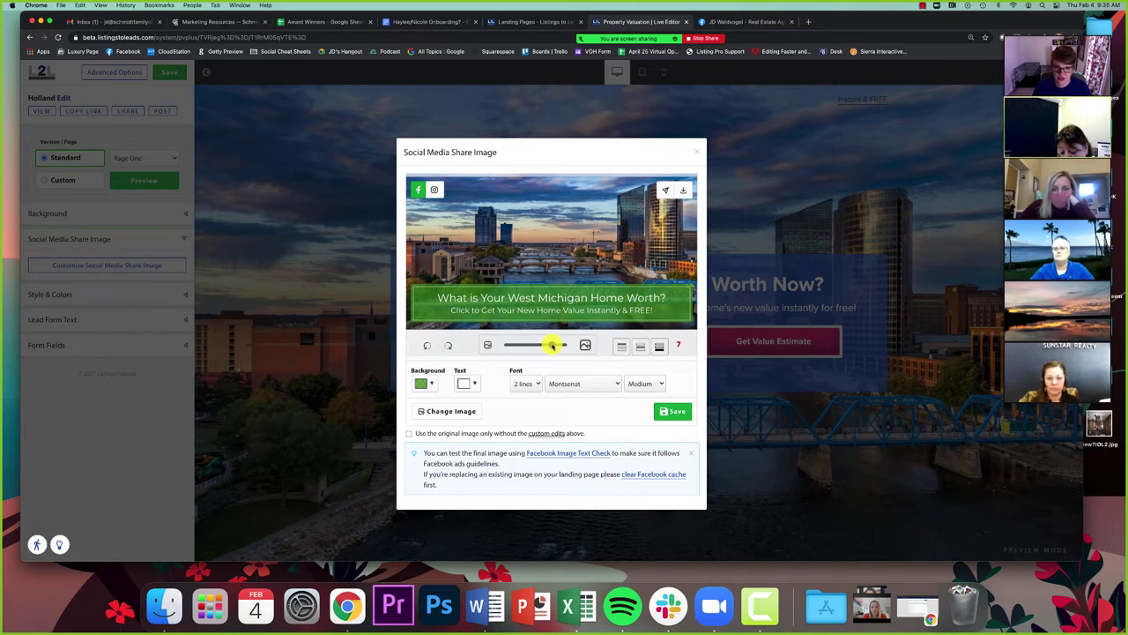
{"action": "left_click_drag", "start_coordinate": [557, 224], "coordinate": [557, 232]}
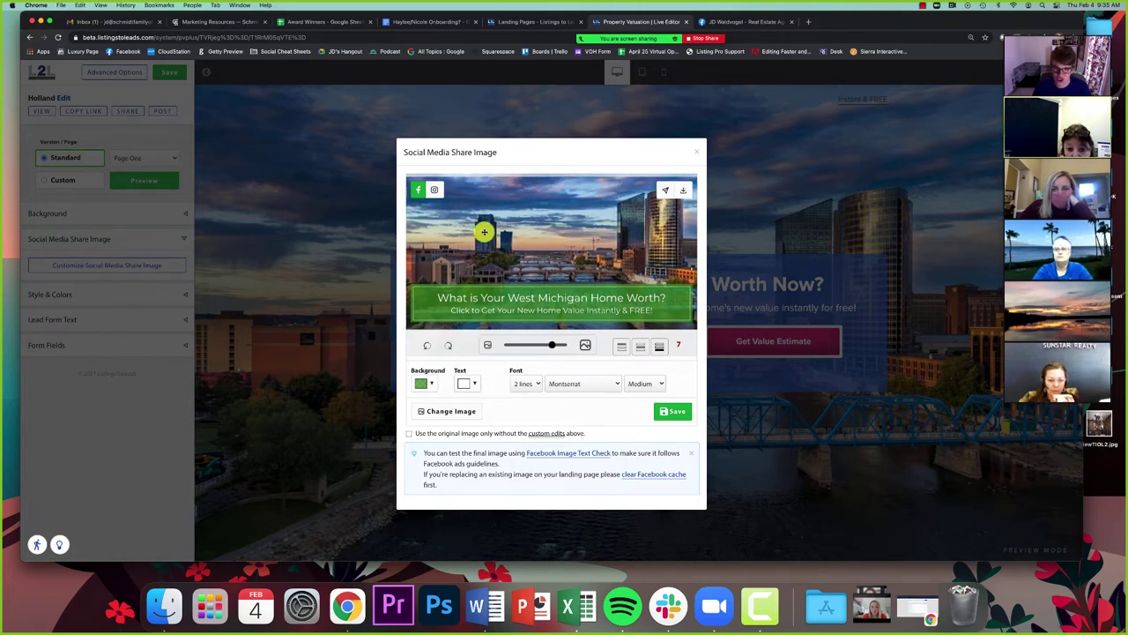
{"action": "left_click_drag", "start_coordinate": [587, 237], "coordinate": [579, 242]}
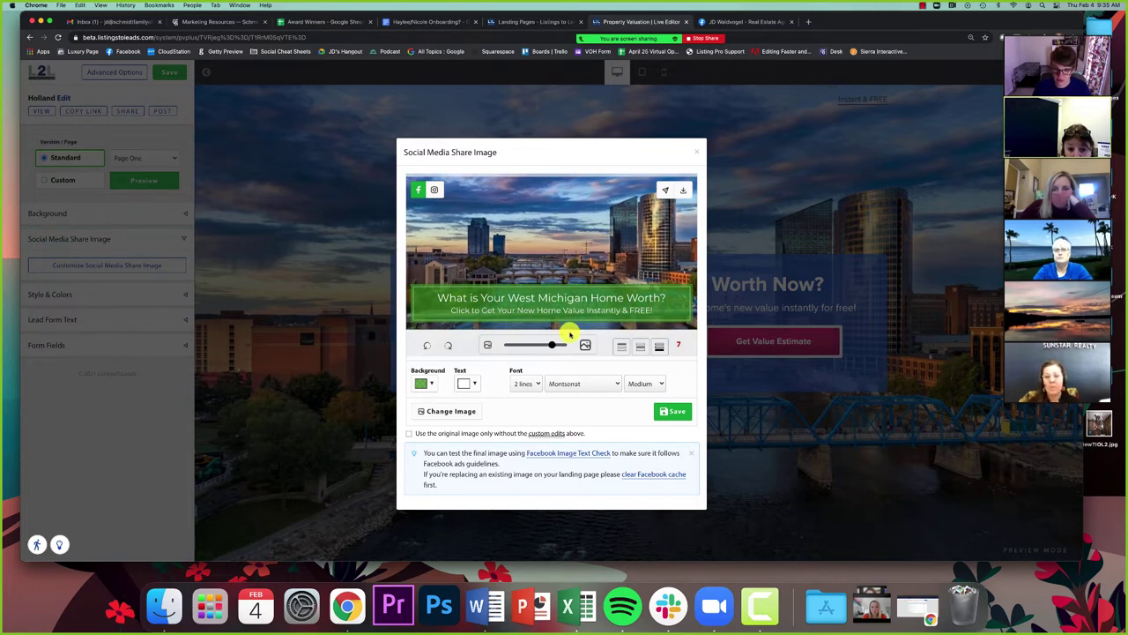
{"action": "mouse_move", "coordinate": [551, 345]}
{"action": "left_mouse_down"}
{"action": "mouse_move", "coordinate": [574, 342]}
{"action": "mouse_move", "coordinate": [453, 344]}
{"action": "mouse_move", "coordinate": [538, 344]}
{"action": "left_mouse_up"}
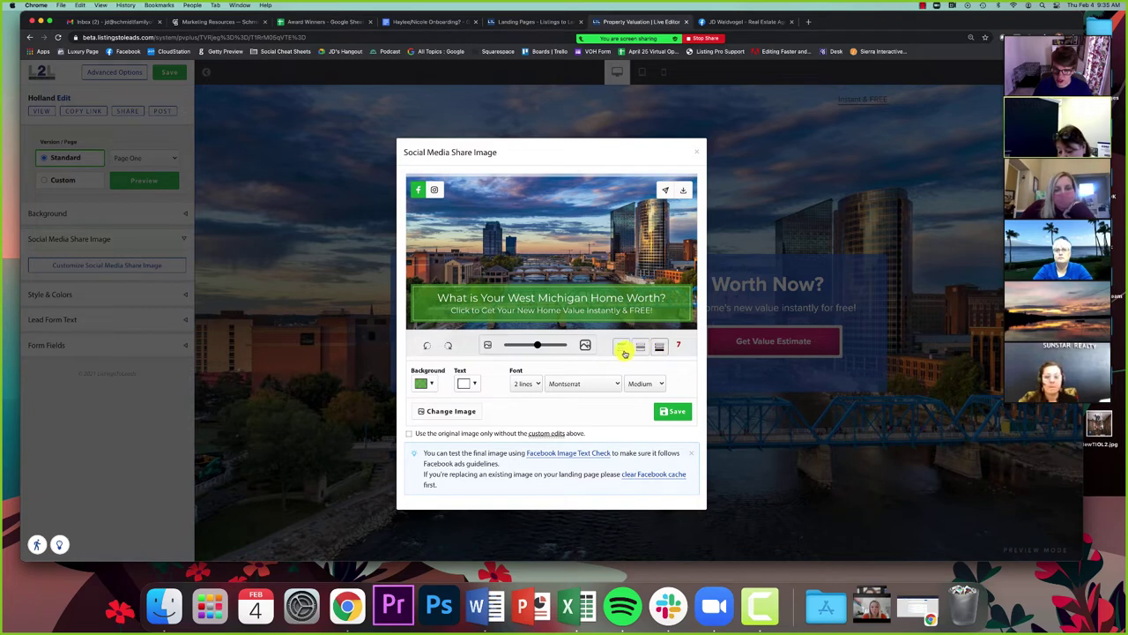
- Try middle, top and bottom headline banner positions, settling on the top of the image
{"action": "left_click", "coordinate": [641, 349]}
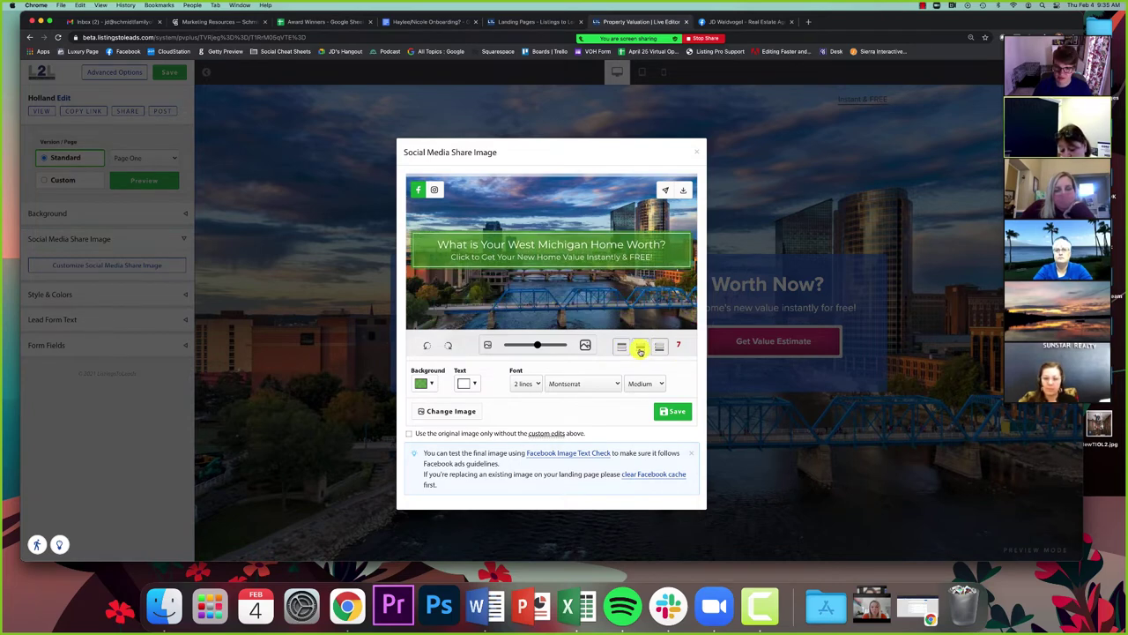
{"action": "left_click", "coordinate": [621, 348]}
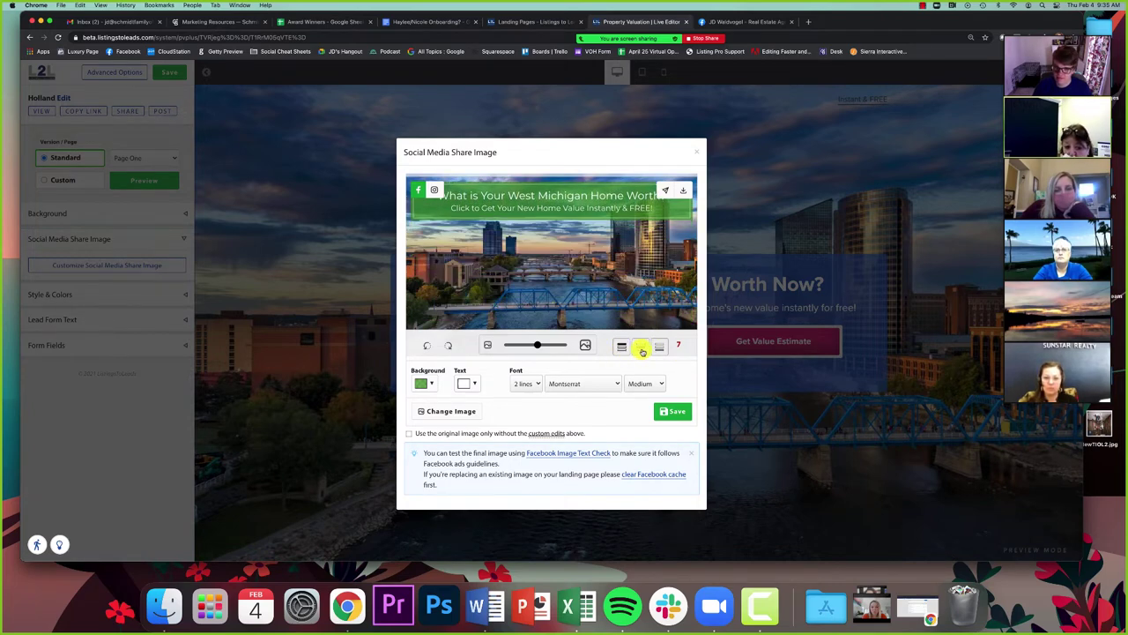
{"action": "left_click", "coordinate": [641, 349]}
{"action": "left_click", "coordinate": [660, 349]}
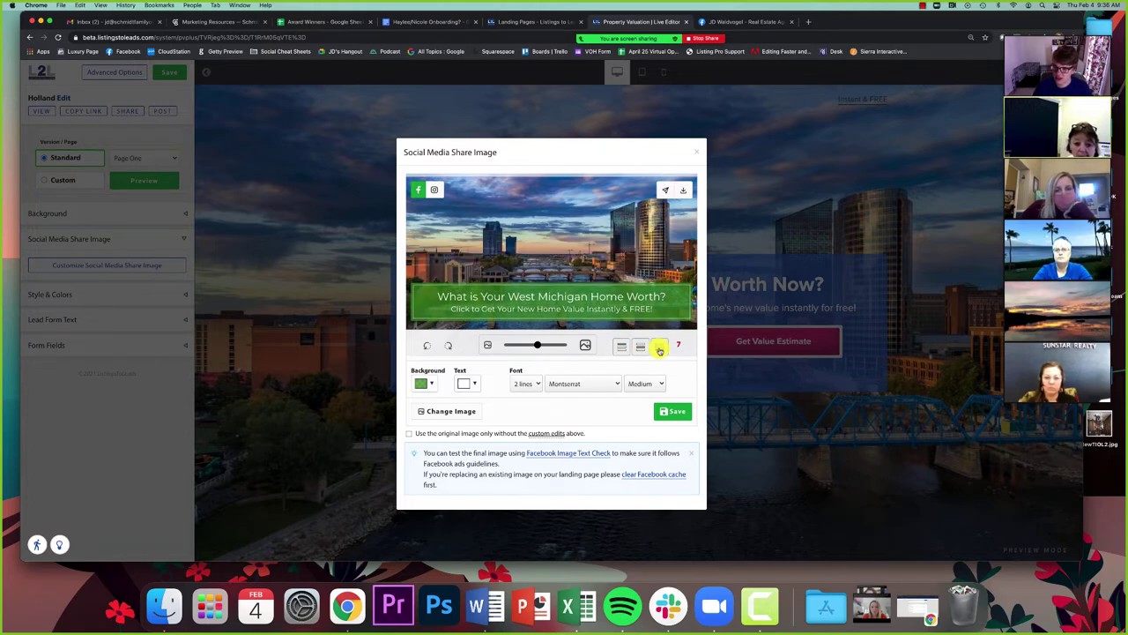
{"action": "left_click", "coordinate": [641, 350]}
{"action": "left_click", "coordinate": [620, 349]}
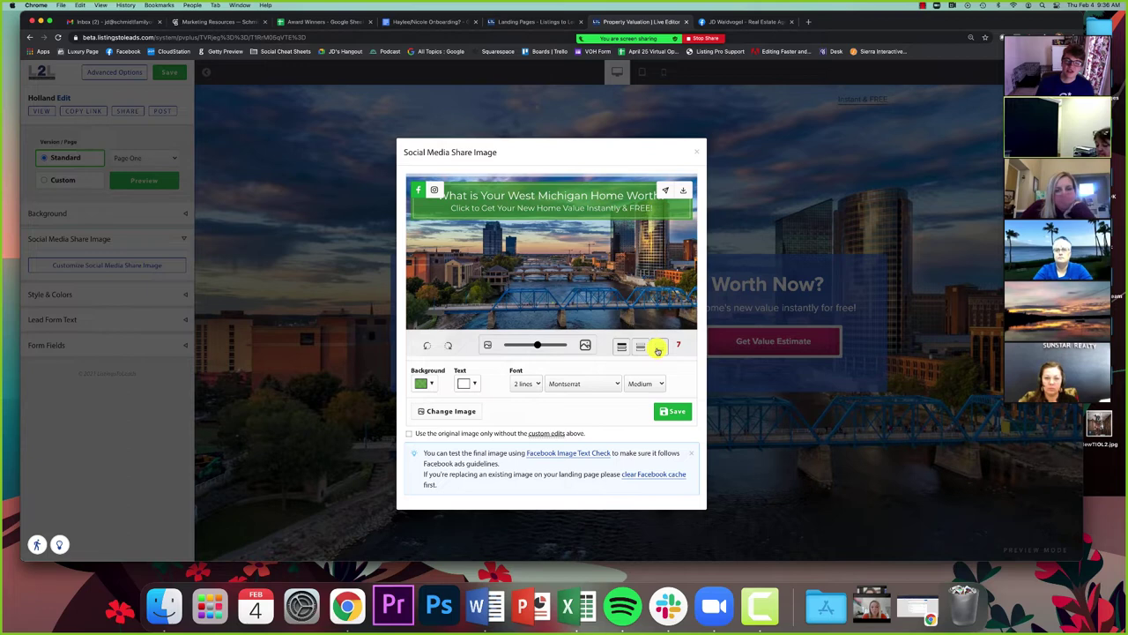
{"action": "left_click", "coordinate": [657, 350]}
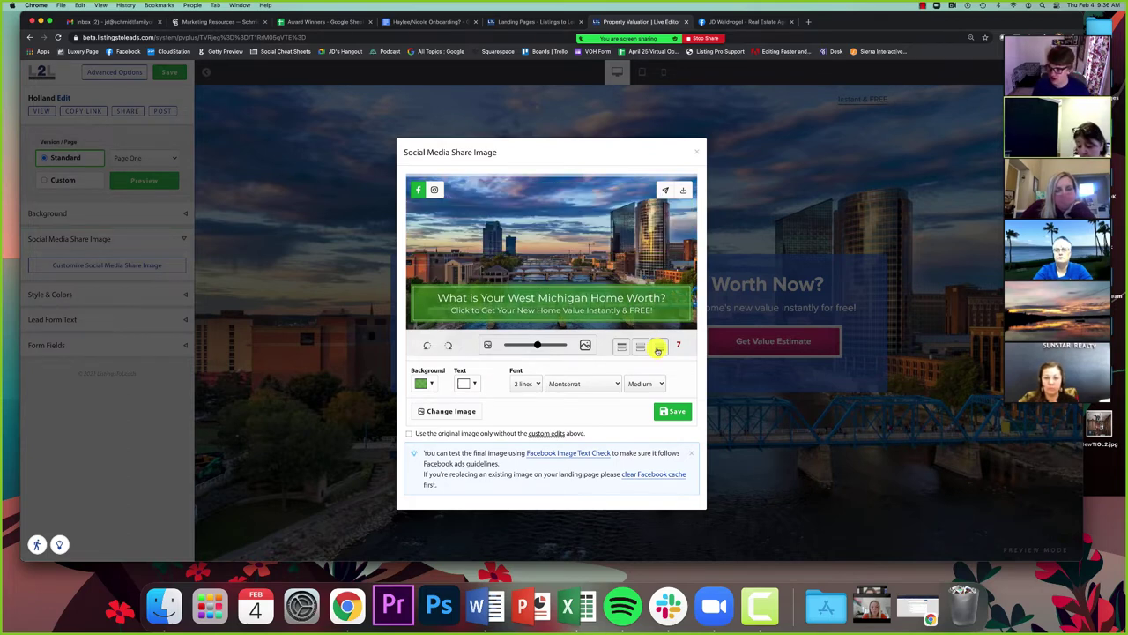
{"action": "left_click", "coordinate": [620, 349]}
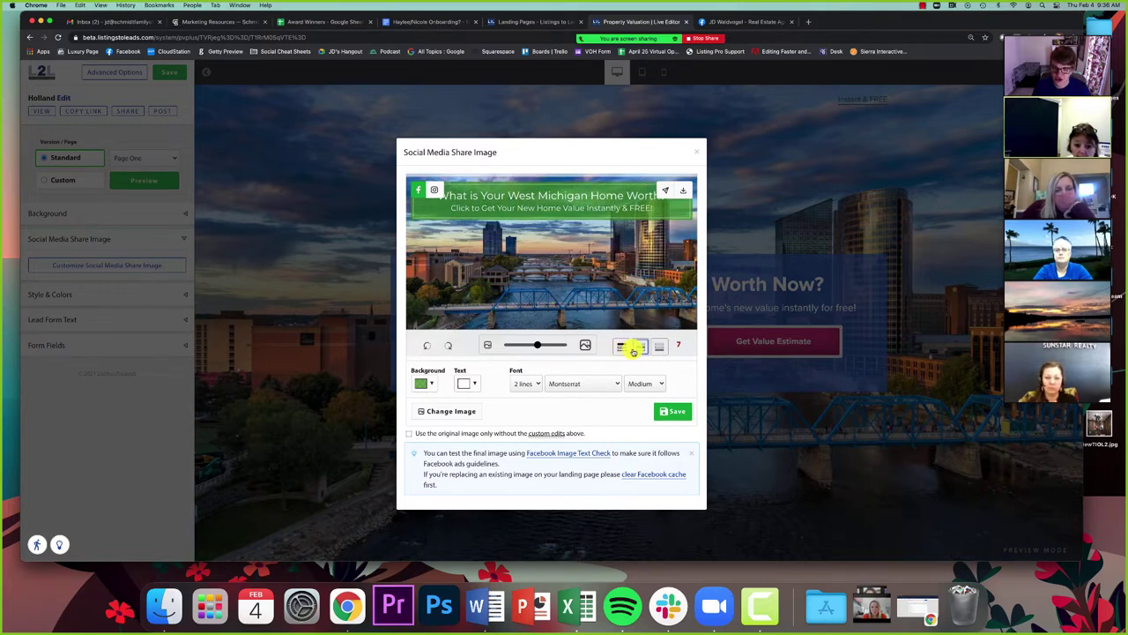
{"action": "left_click", "coordinate": [633, 349]}
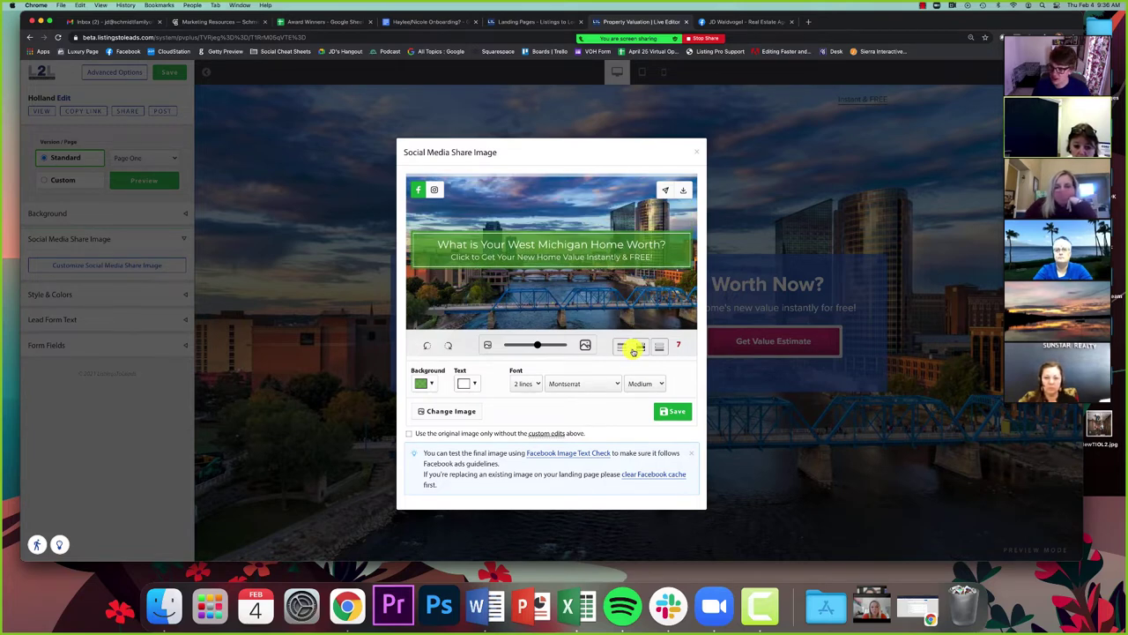
{"action": "left_click", "coordinate": [623, 349]}
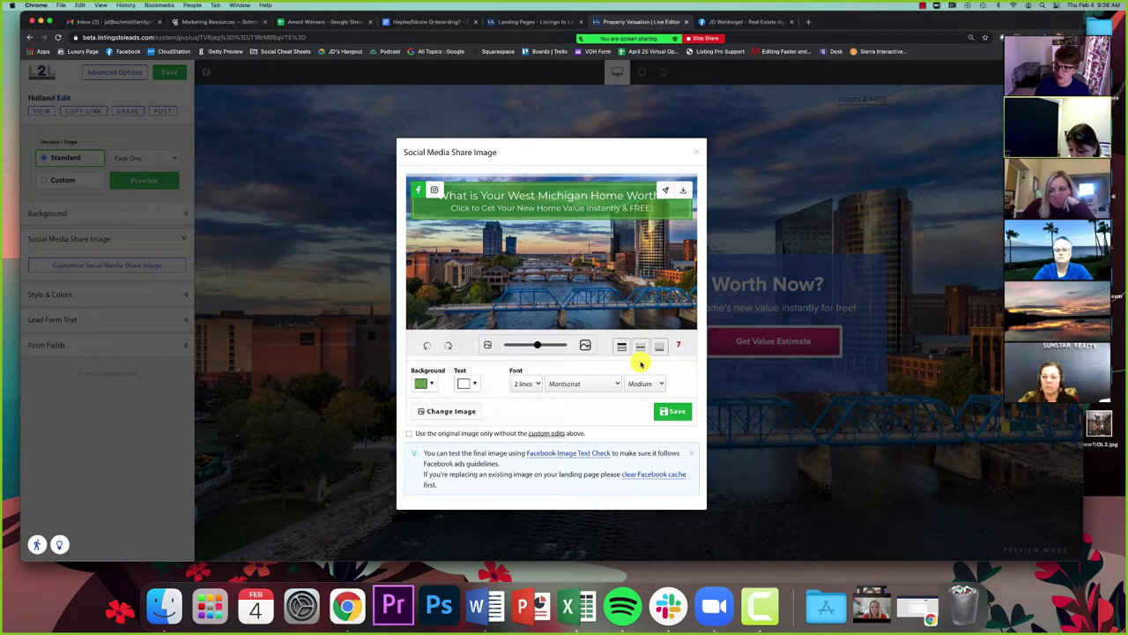
- Move the banner to the bottom and try a blue banner background
{"action": "left_click", "coordinate": [655, 352]}
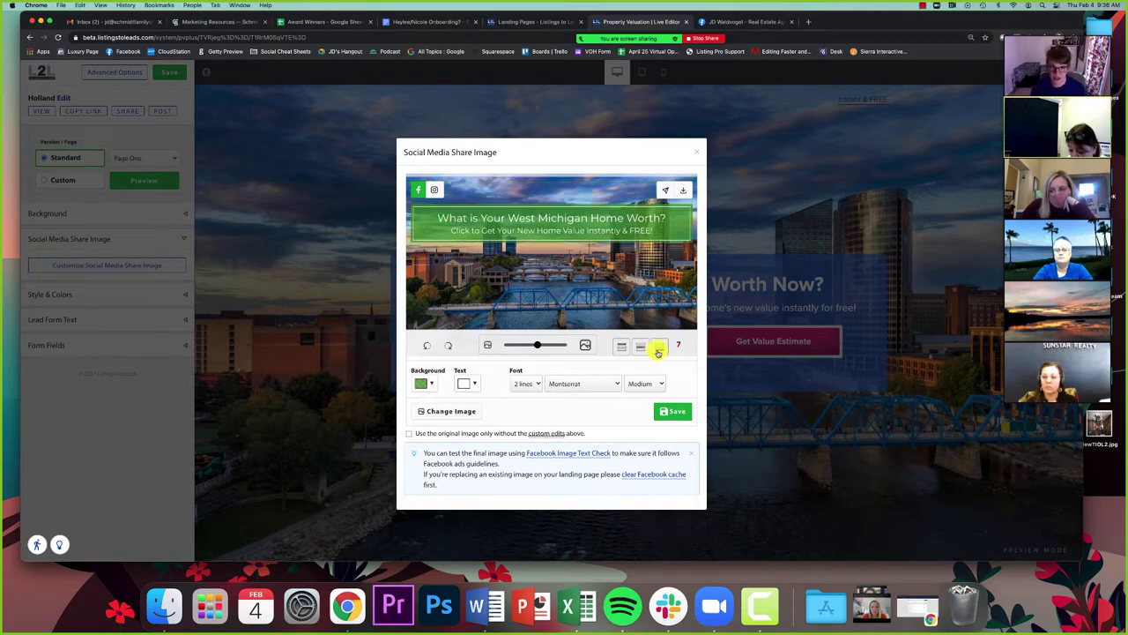
{"action": "left_click", "coordinate": [425, 383]}
{"action": "left_click_drag", "start_coordinate": [494, 428], "coordinate": [495, 442]}
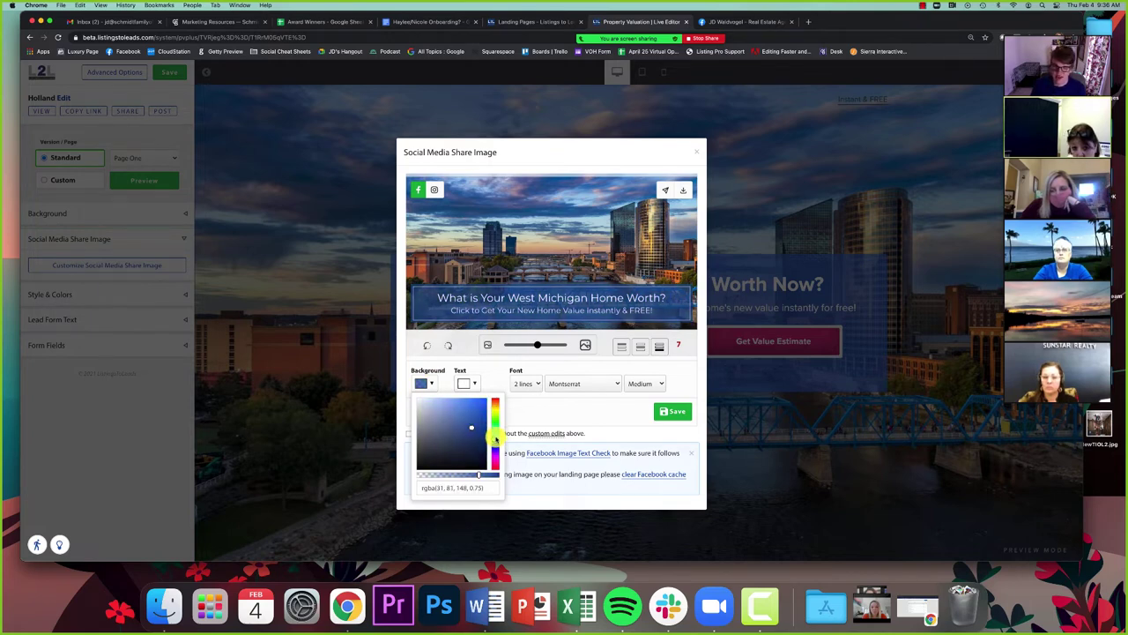
{"action": "mouse_move", "coordinate": [471, 430]}
{"action": "left_mouse_down"}
{"action": "mouse_move", "coordinate": [411, 395]}
{"action": "mouse_move", "coordinate": [409, 457]}
{"action": "mouse_move", "coordinate": [398, 423]}
{"action": "left_mouse_up"}
{"action": "left_click", "coordinate": [396, 423]}
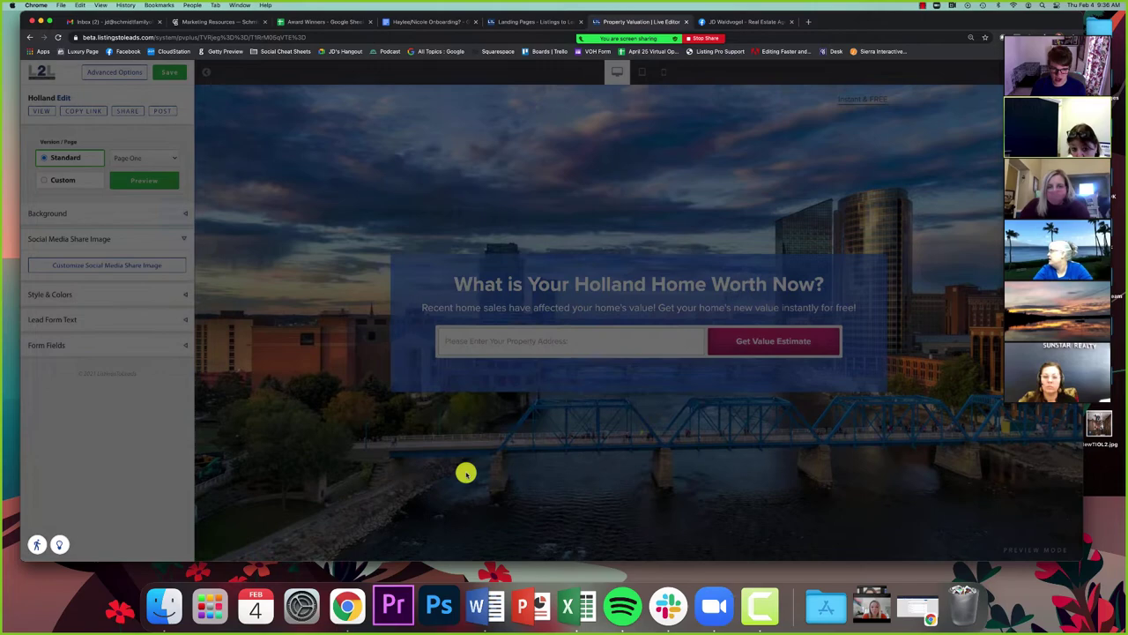
- Reopen the share image editor and try a lighter, more transparent grey banner background
{"action": "left_click", "coordinate": [106, 265]}
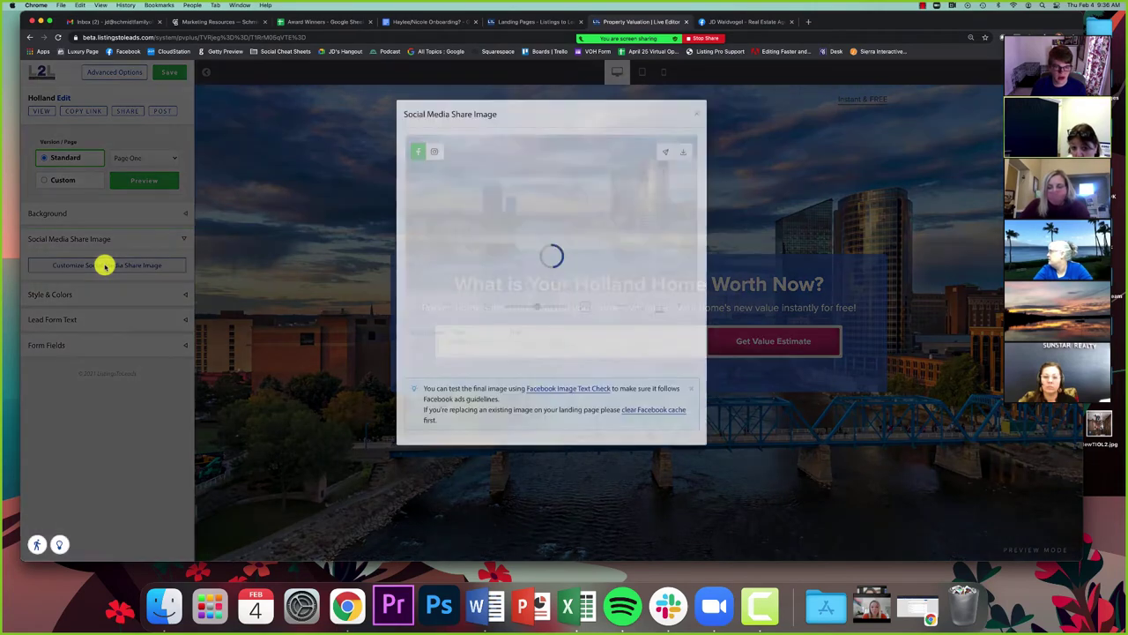
{"action": "left_click", "coordinate": [430, 383]}
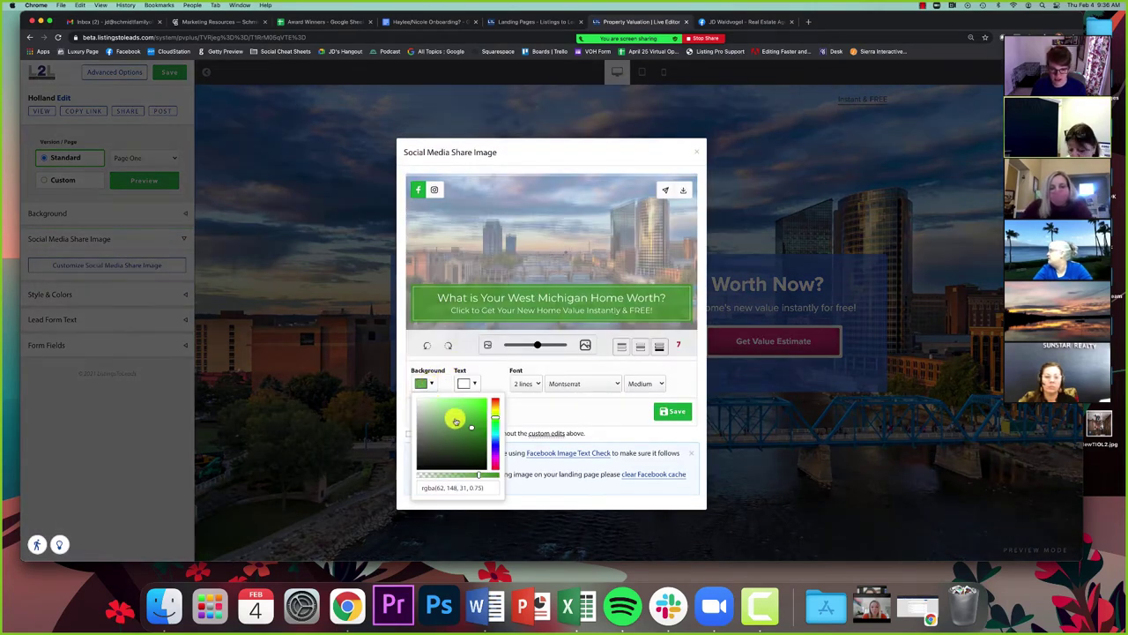
{"action": "left_click", "coordinate": [418, 416]}
{"action": "left_click_drag", "start_coordinate": [418, 416], "coordinate": [416, 412]}
{"action": "left_click_drag", "start_coordinate": [466, 477], "coordinate": [511, 449]}
{"action": "left_click", "coordinate": [524, 421]}
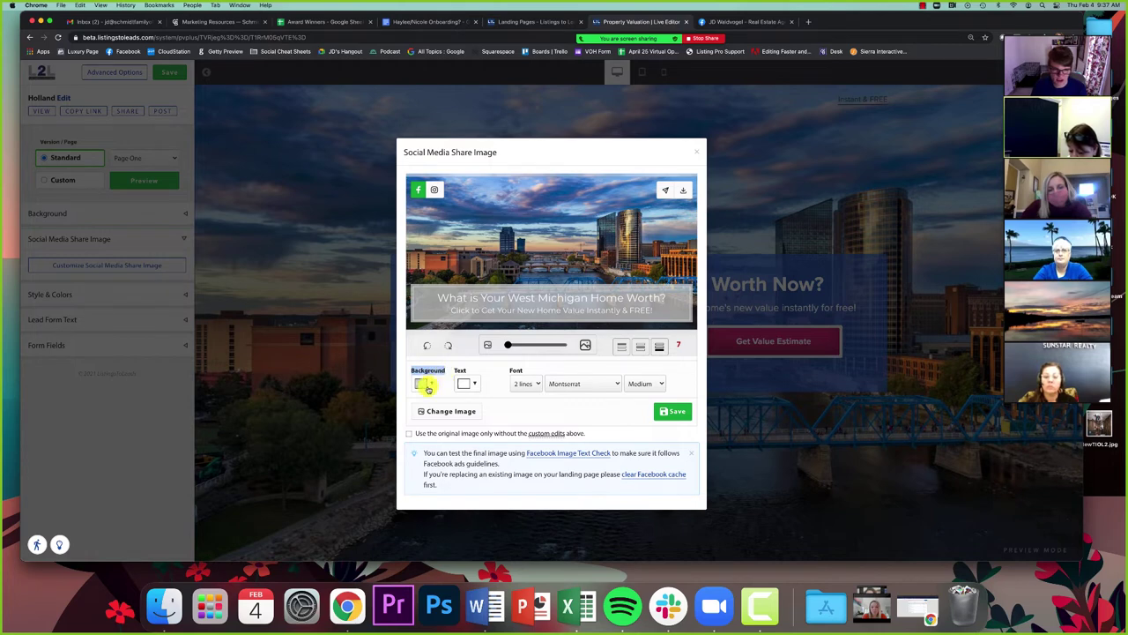
- Tint the banner teal green, then dismiss the editor without saving
{"action": "left_click", "coordinate": [427, 385]}
{"action": "mouse_move", "coordinate": [440, 421]}
{"action": "left_mouse_down"}
{"action": "mouse_move", "coordinate": [468, 406]}
{"action": "mouse_move", "coordinate": [431, 416]}
{"action": "mouse_move", "coordinate": [441, 432]}
{"action": "mouse_move", "coordinate": [480, 427]}
{"action": "mouse_move", "coordinate": [436, 421]}
{"action": "left_mouse_up"}
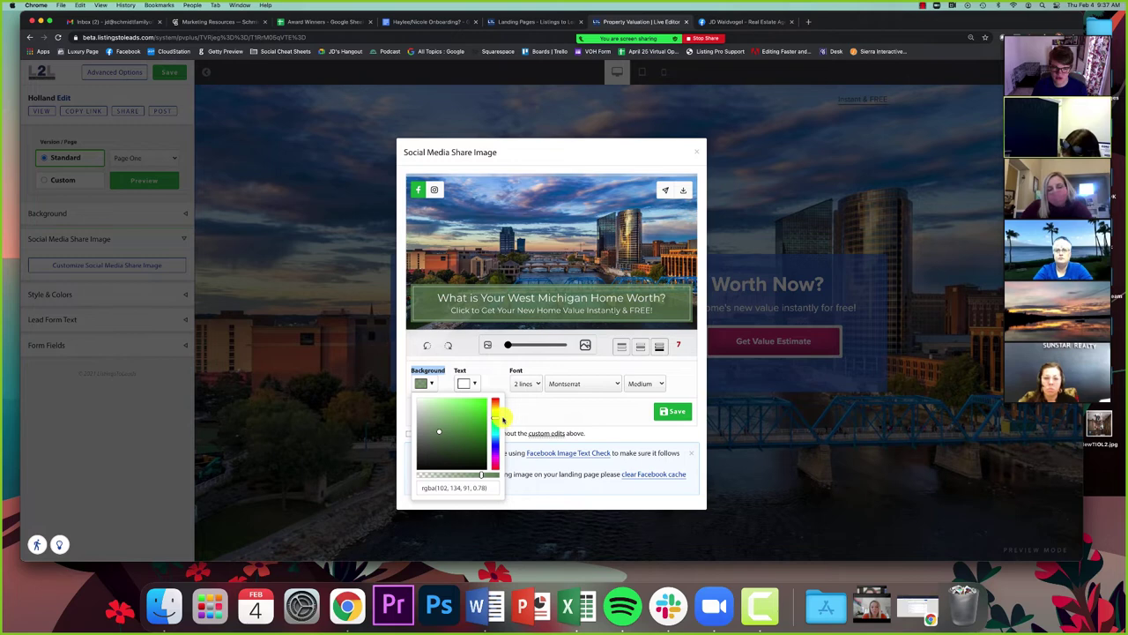
{"action": "mouse_move", "coordinate": [503, 419]}
{"action": "left_mouse_down"}
{"action": "mouse_move", "coordinate": [493, 453]}
{"action": "mouse_move", "coordinate": [494, 425]}
{"action": "mouse_move", "coordinate": [435, 431]}
{"action": "mouse_move", "coordinate": [408, 419]}
{"action": "left_mouse_up"}
{"action": "key", "text": "Escape"}
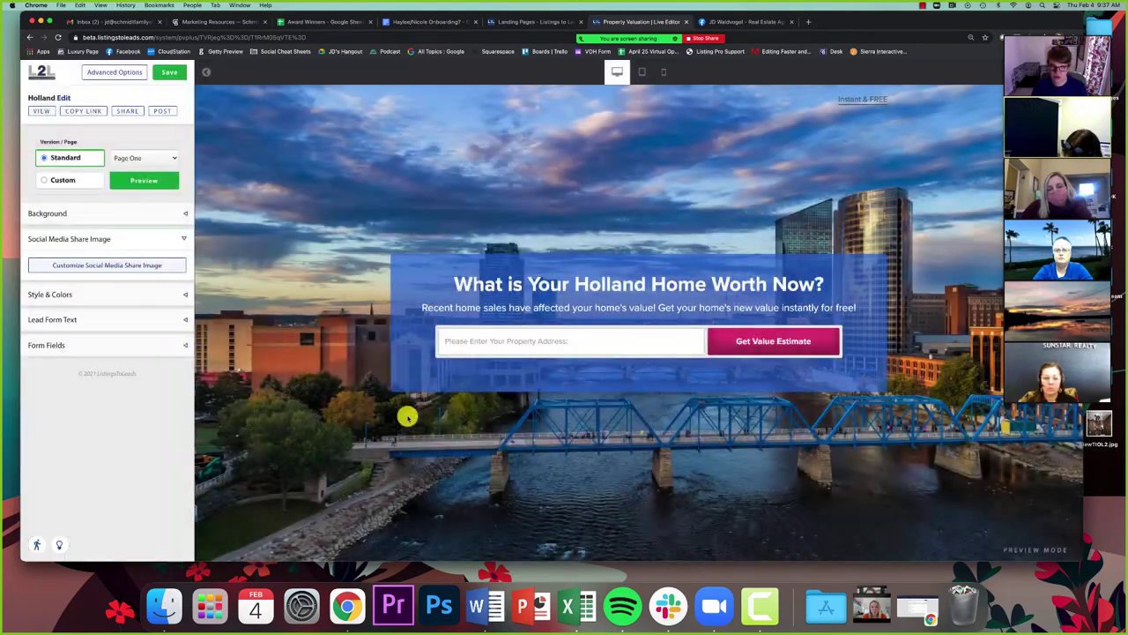
- Reopen the share image editor and set the banner background to grey rgba(161, 164, 161, 0.29)
{"action": "left_click", "coordinate": [148, 267]}
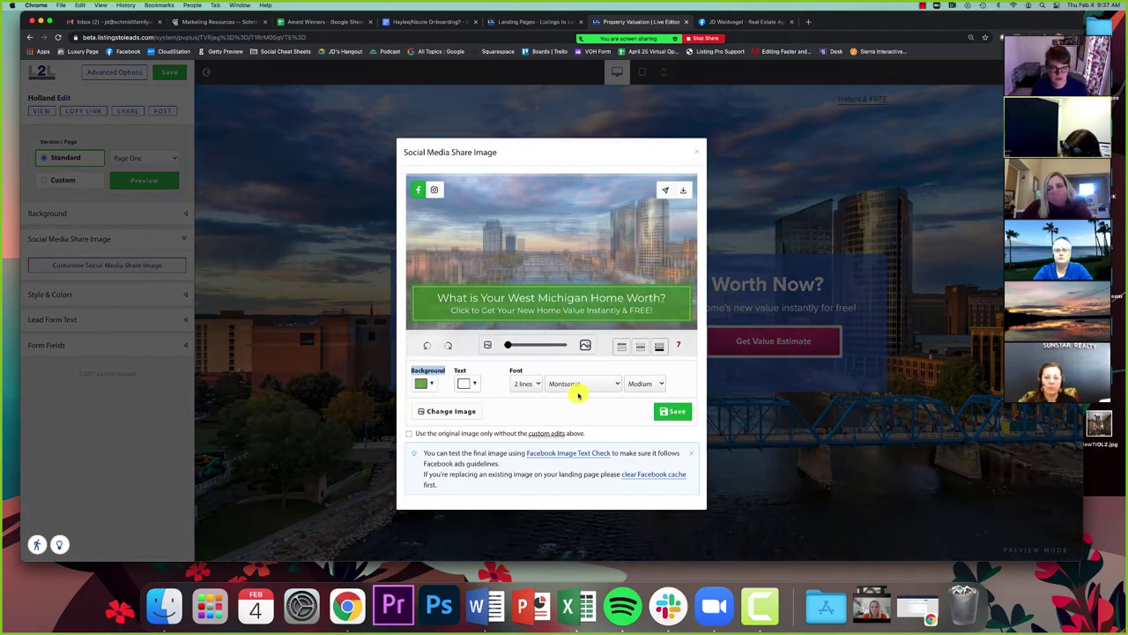
{"action": "left_click", "coordinate": [424, 384]}
{"action": "left_click", "coordinate": [423, 427]}
{"action": "left_click_drag", "start_coordinate": [423, 427], "coordinate": [418, 422]}
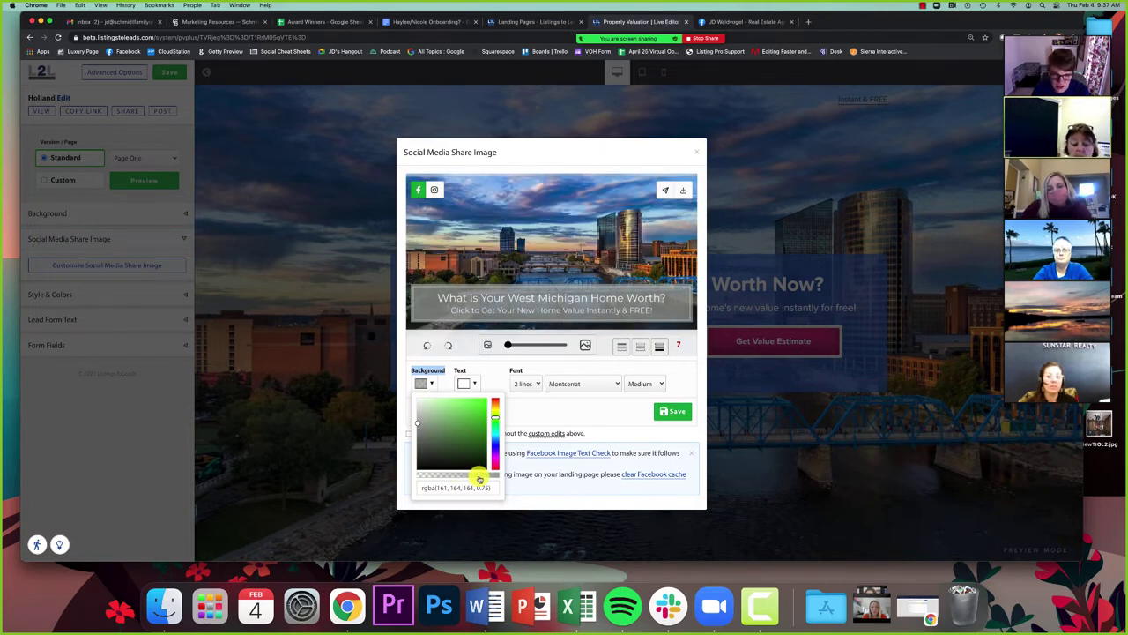
{"action": "left_click_drag", "start_coordinate": [480, 479], "coordinate": [423, 477]}
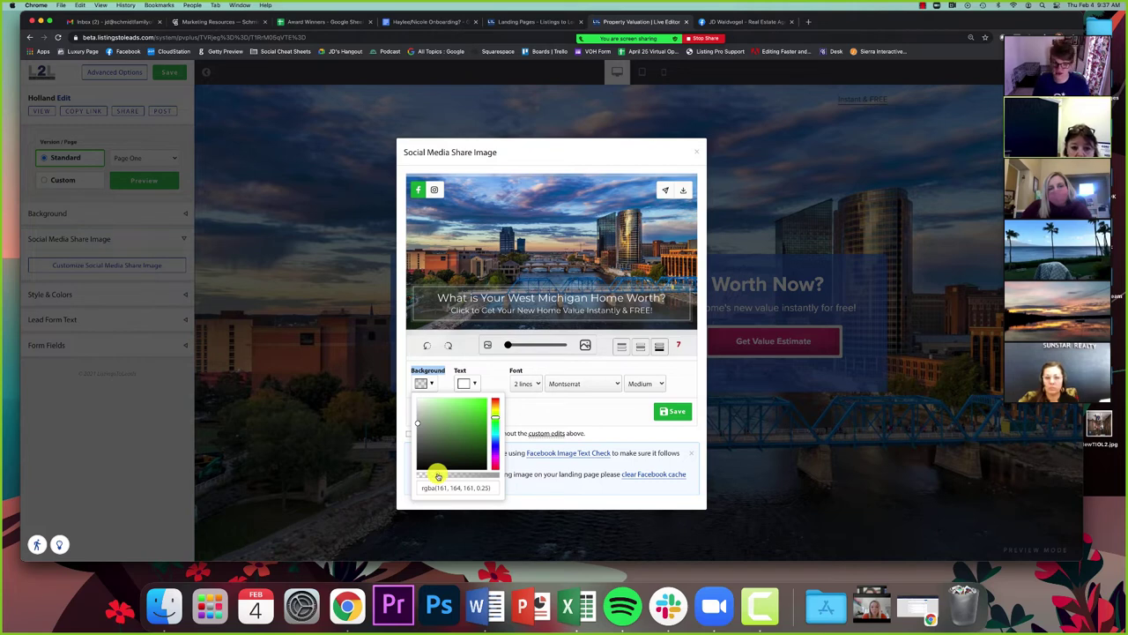
{"action": "mouse_move", "coordinate": [438, 477]}
{"action": "left_mouse_down"}
{"action": "mouse_move", "coordinate": [488, 463]}
{"action": "mouse_move", "coordinate": [442, 478]}
{"action": "left_mouse_up"}
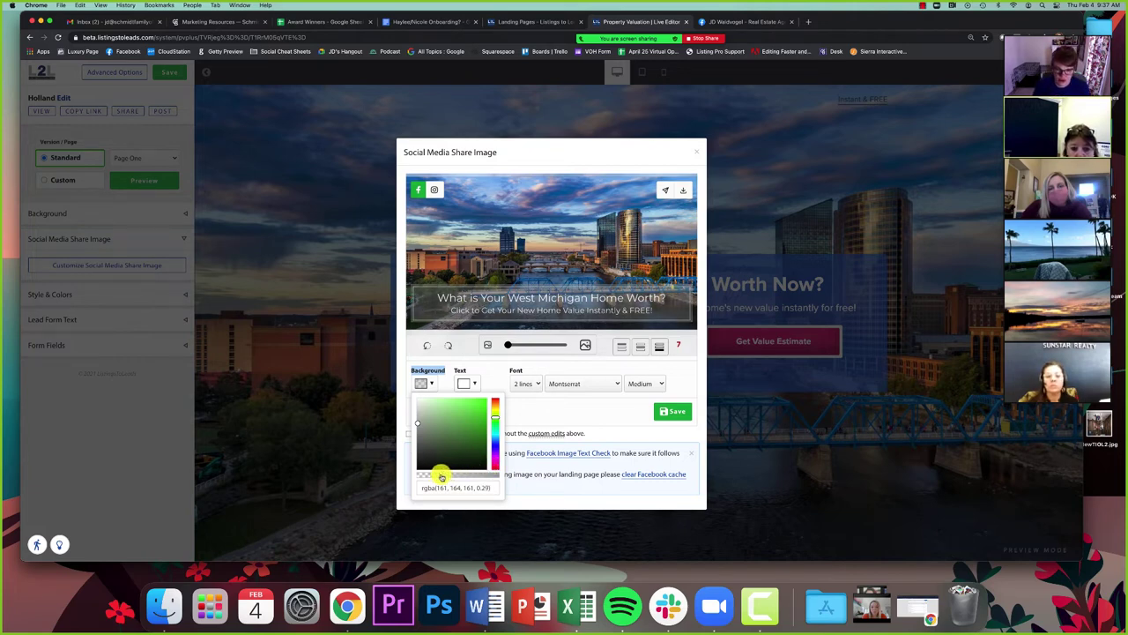
- Try a bold headline on a bright translucent green banner, then discard the changes
{"action": "left_click", "coordinate": [534, 429]}
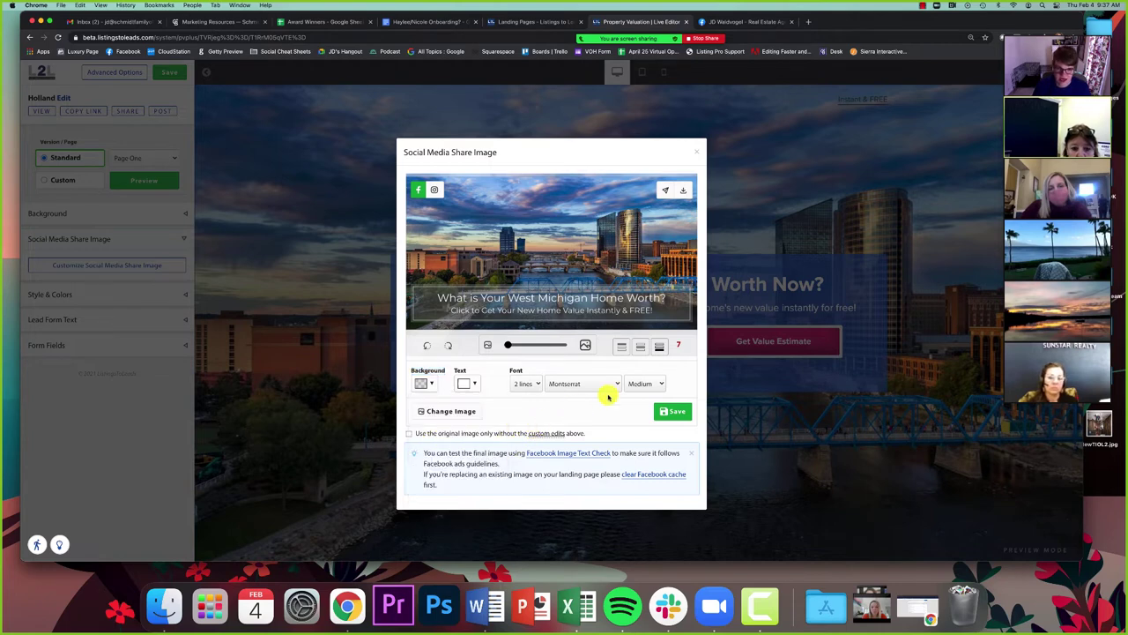
{"action": "left_click", "coordinate": [643, 383]}
{"action": "left_click", "coordinate": [640, 395]}
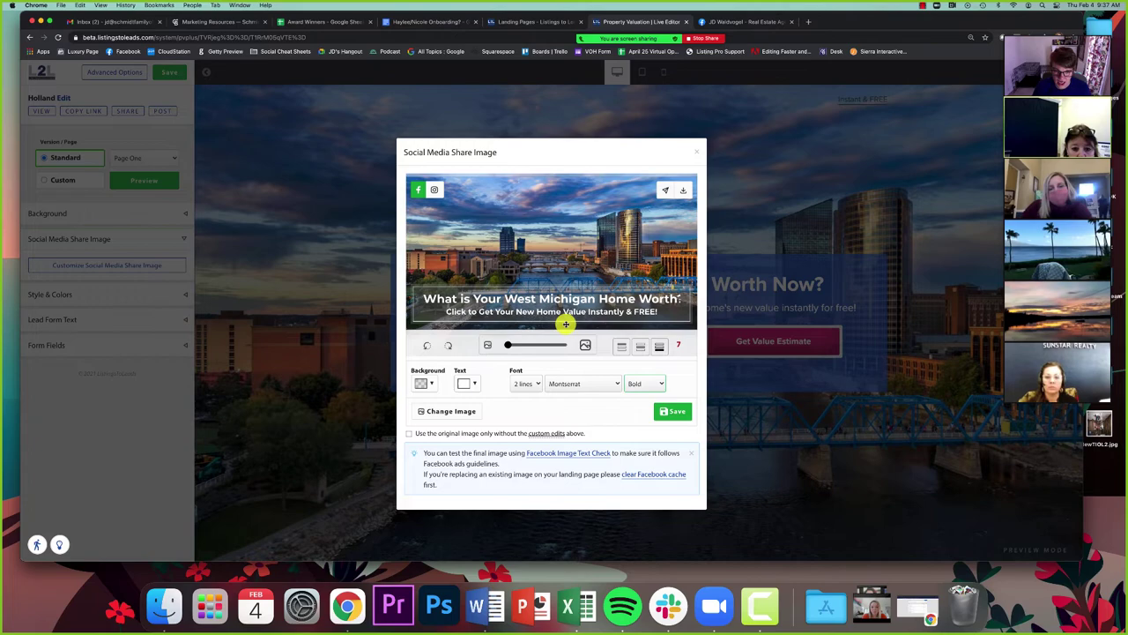
{"action": "left_click", "coordinate": [425, 383]}
{"action": "left_click", "coordinate": [467, 409]}
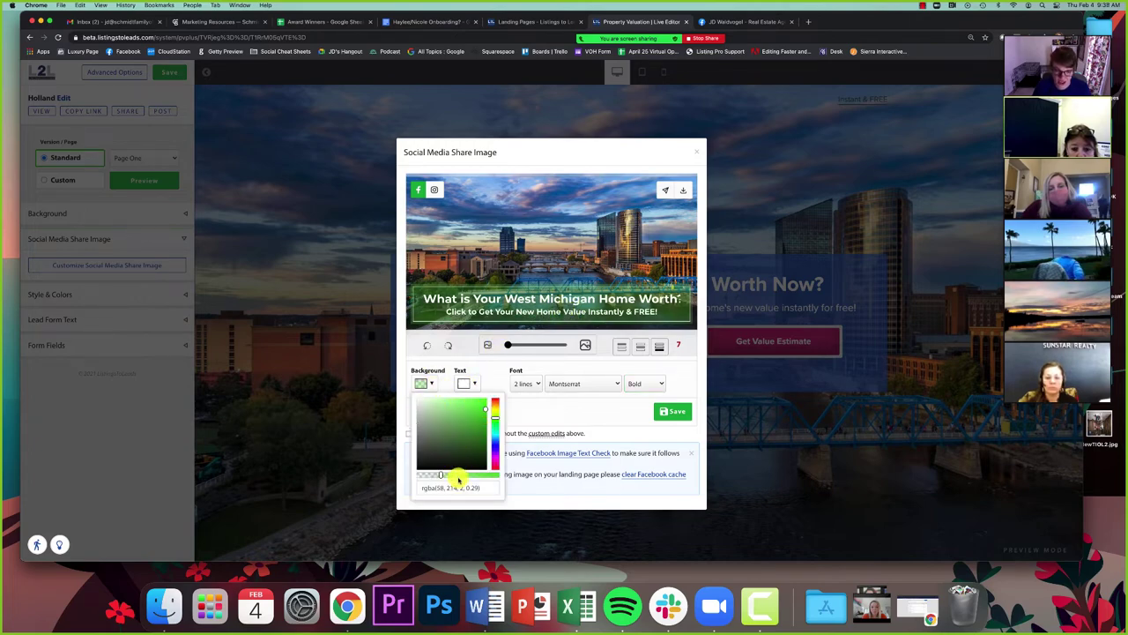
{"action": "key", "text": "Escape"}
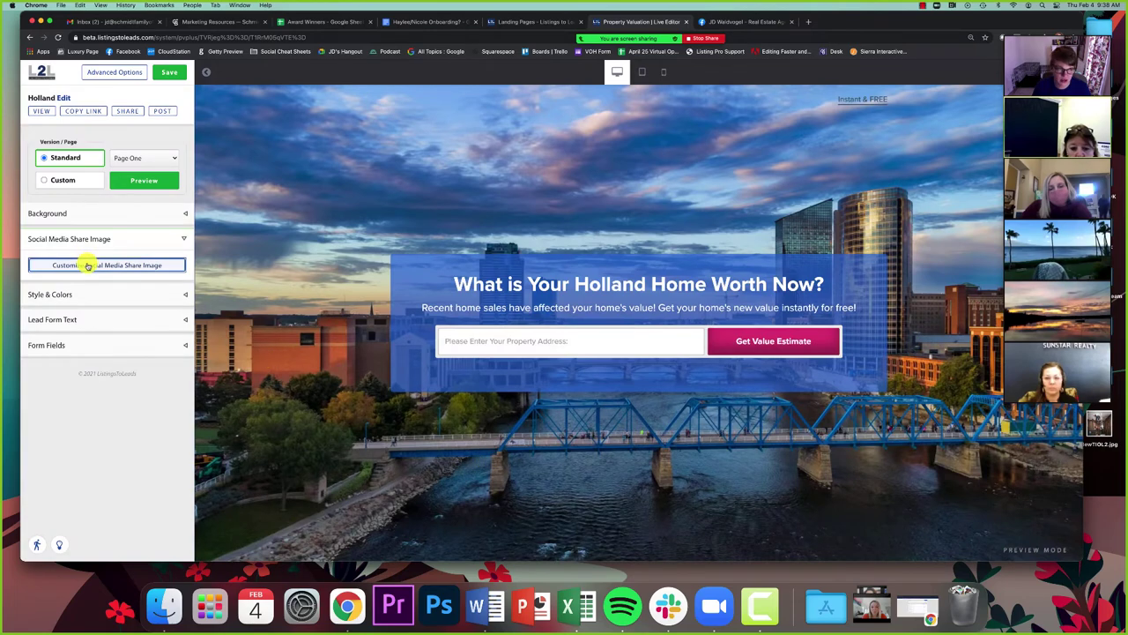
- Reopen the share image editor and set the banner to grey-green at about 0.27 alpha
{"action": "left_click", "coordinate": [88, 263]}
{"action": "left_click", "coordinate": [421, 384]}
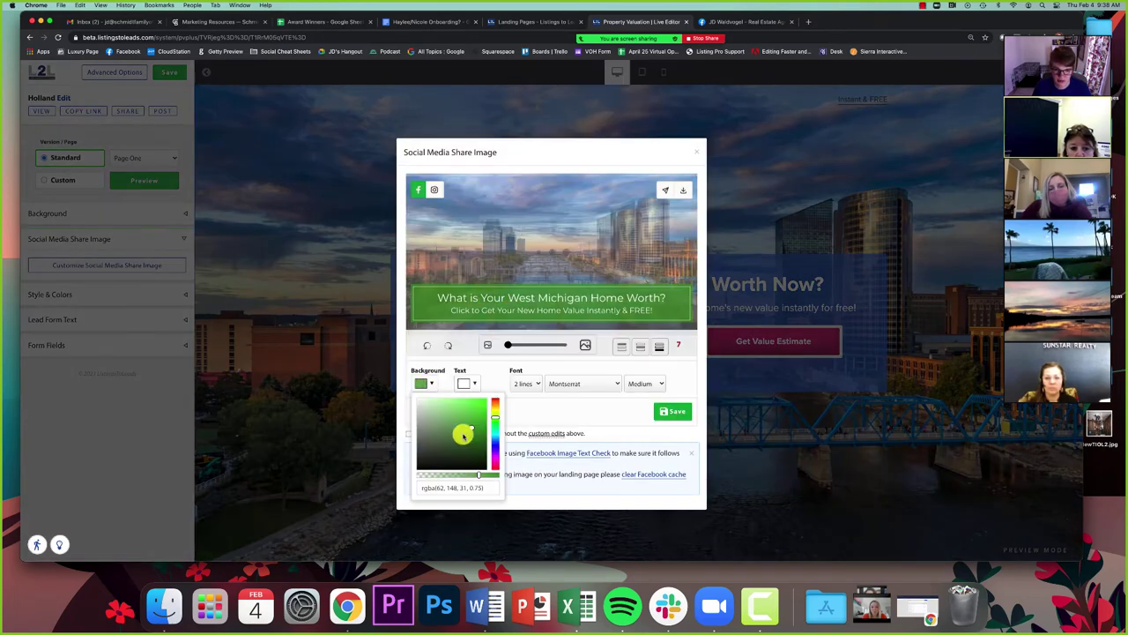
{"action": "left_click", "coordinate": [425, 429]}
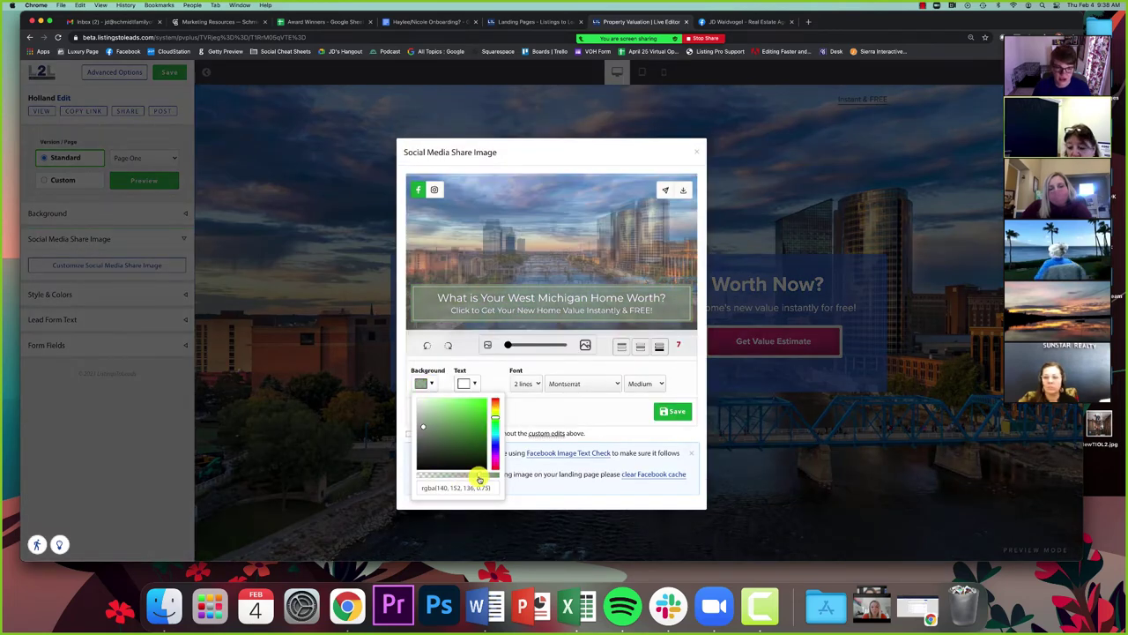
{"action": "left_click_drag", "start_coordinate": [479, 476], "coordinate": [439, 479]}
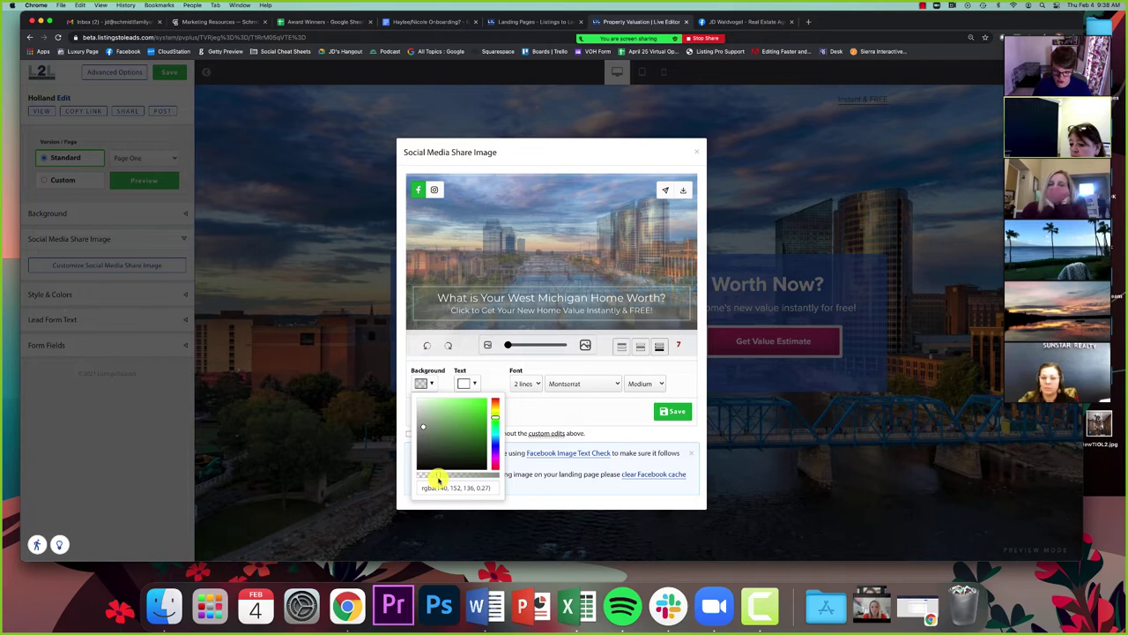
- Try near-black headline text on a pale translucent grey banner, then discard it
{"action": "left_click", "coordinate": [543, 416]}
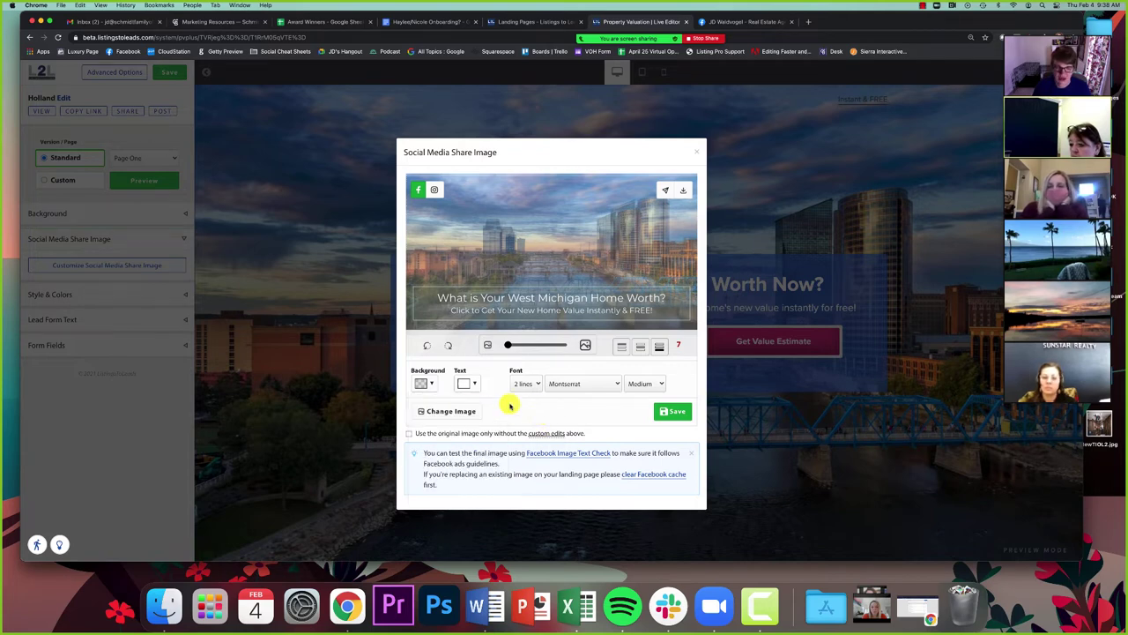
{"action": "left_click", "coordinate": [470, 384]}
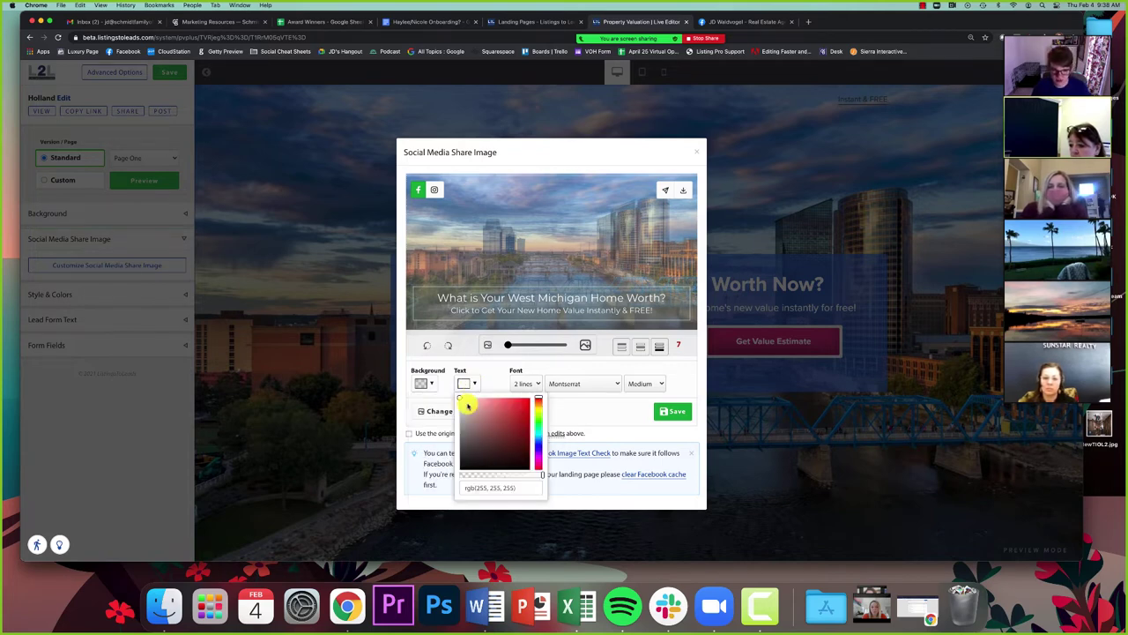
{"action": "left_click_drag", "start_coordinate": [468, 404], "coordinate": [467, 465]}
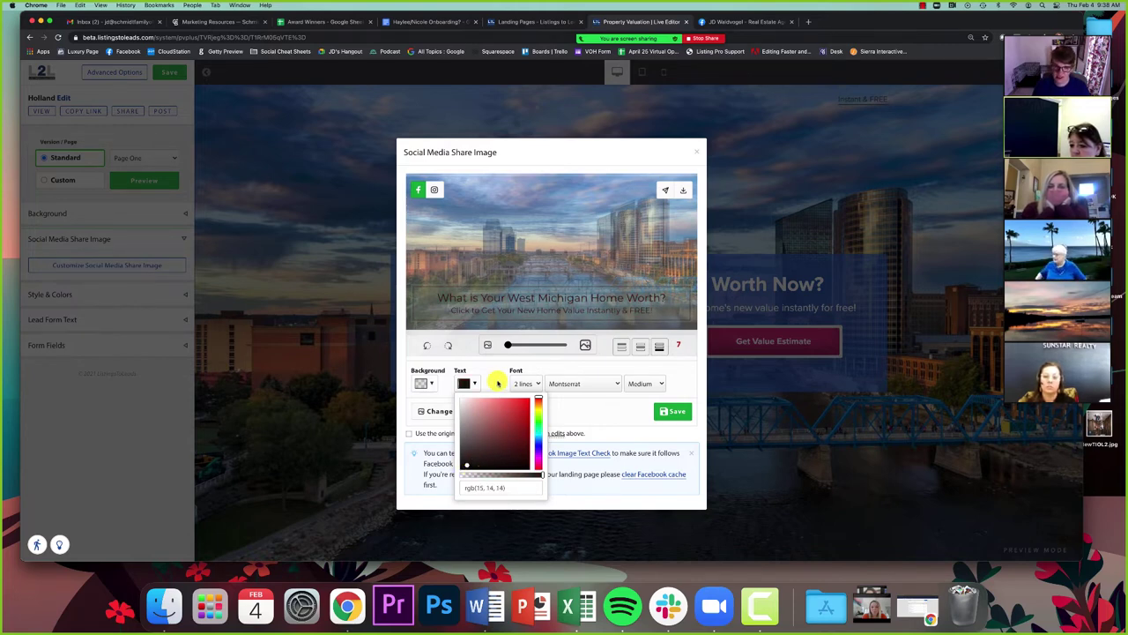
{"action": "left_click", "coordinate": [498, 382]}
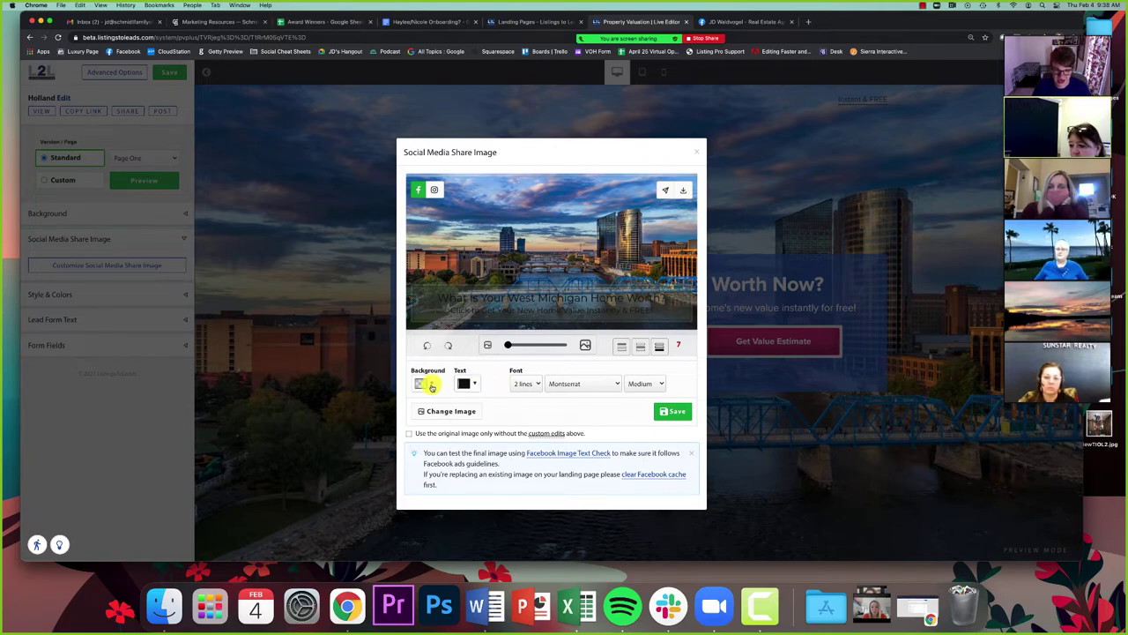
{"action": "left_click", "coordinate": [431, 386]}
{"action": "left_click_drag", "start_coordinate": [417, 421], "coordinate": [410, 410]}
{"action": "key", "text": "Escape"}
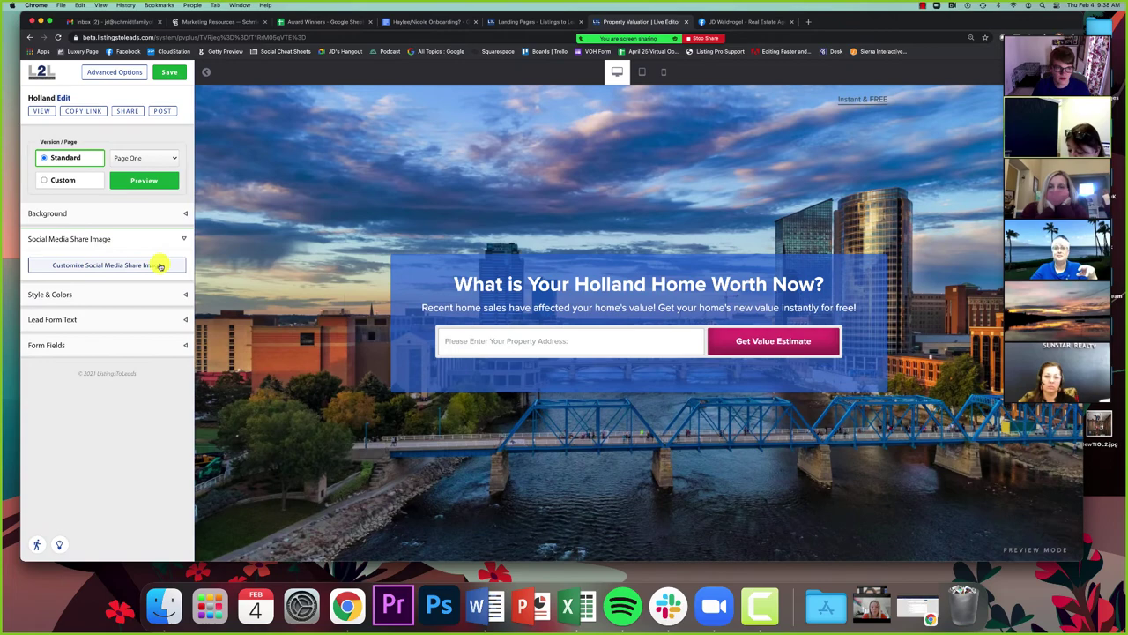
- Reopen the share image editor and close it again without changes
{"action": "left_click", "coordinate": [158, 263]}
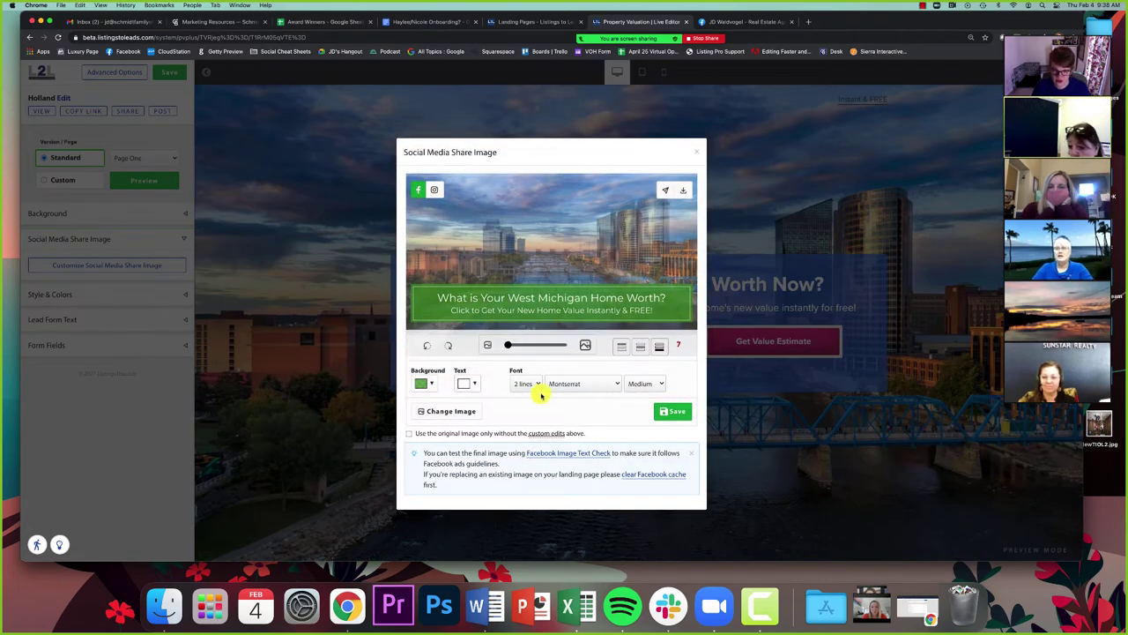
{"action": "left_click", "coordinate": [427, 384]}
{"action": "key", "text": "Escape"}
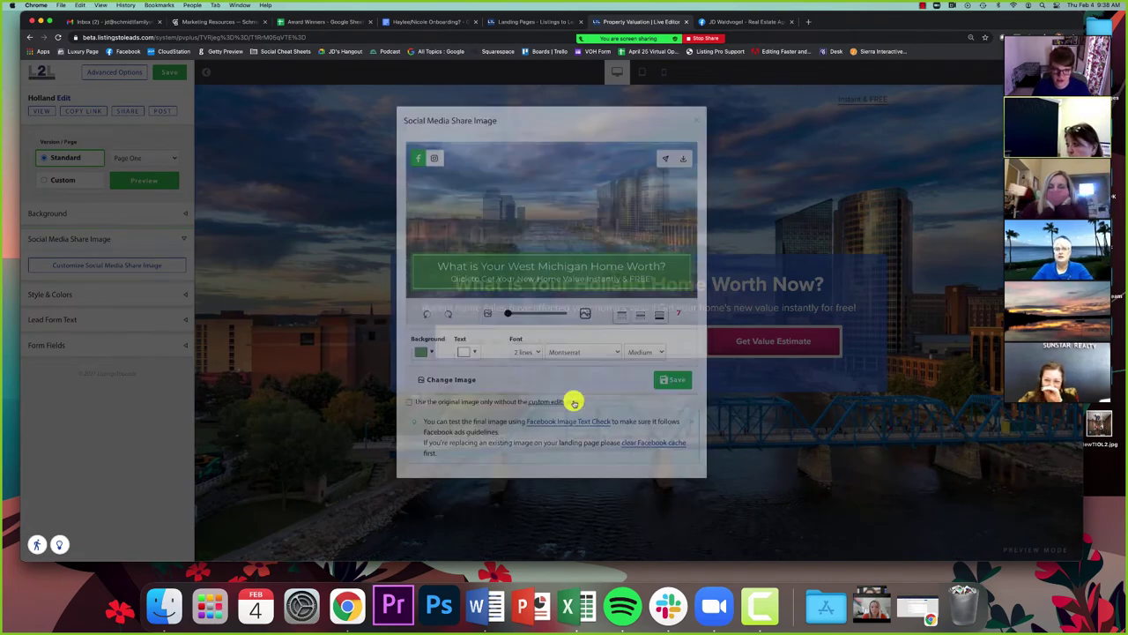
- Make the headline a single line and change the word 'Your' to 'YOUR'
{"action": "left_click", "coordinate": [126, 263]}
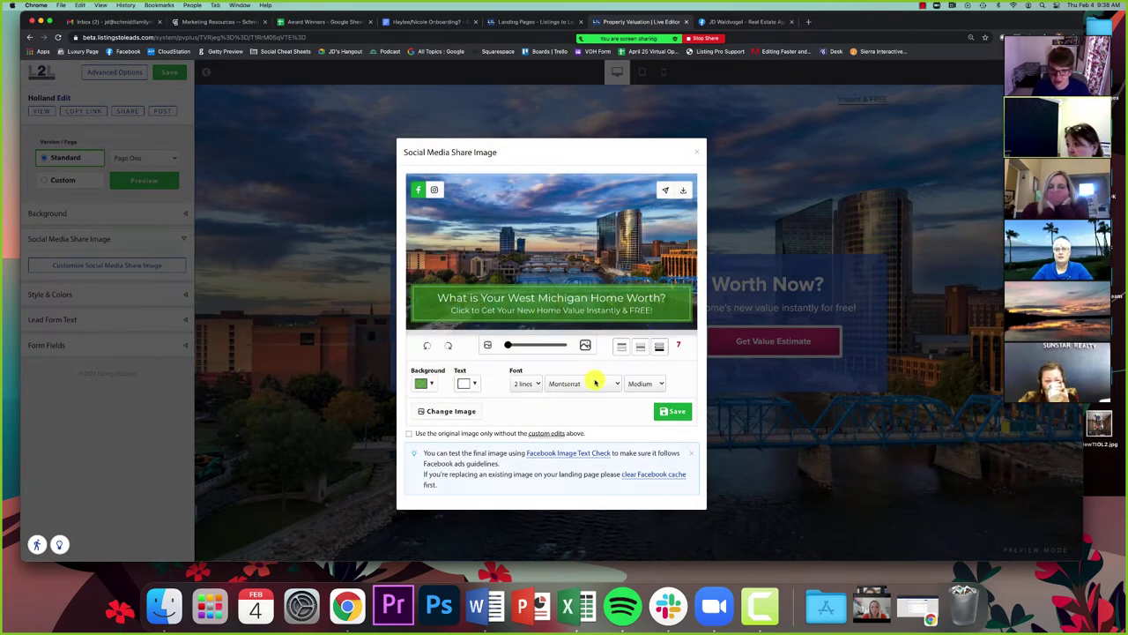
{"action": "left_click", "coordinate": [524, 384]}
{"action": "left_click", "coordinate": [529, 374]}
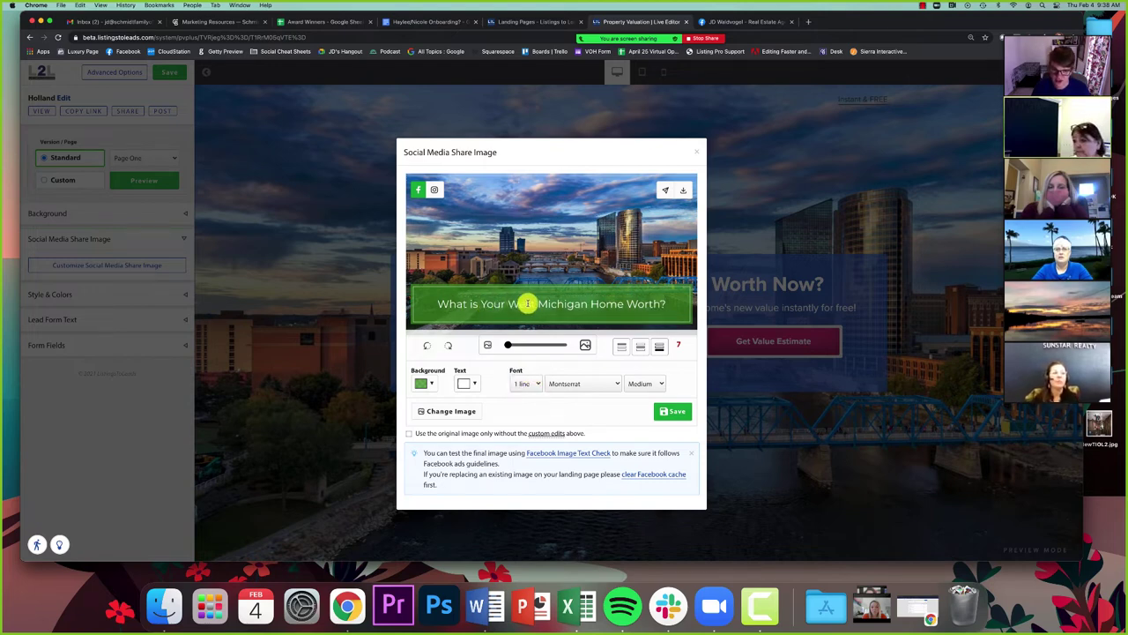
{"action": "left_click_drag", "start_coordinate": [505, 300], "coordinate": [490, 303]}
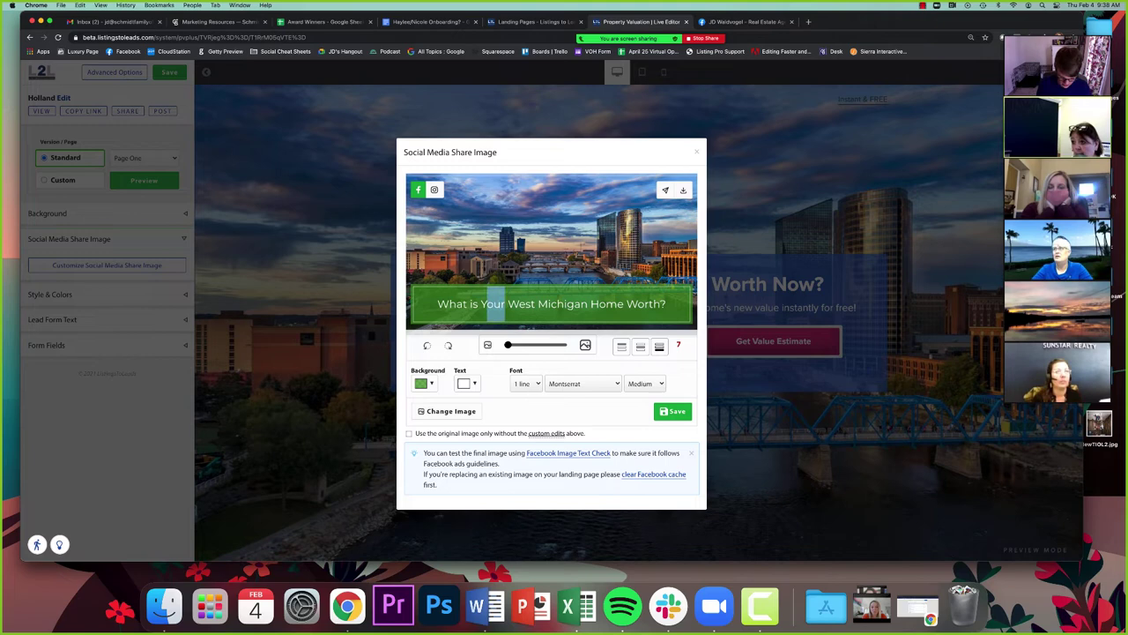
{"action": "type", "text": "YOUR"}
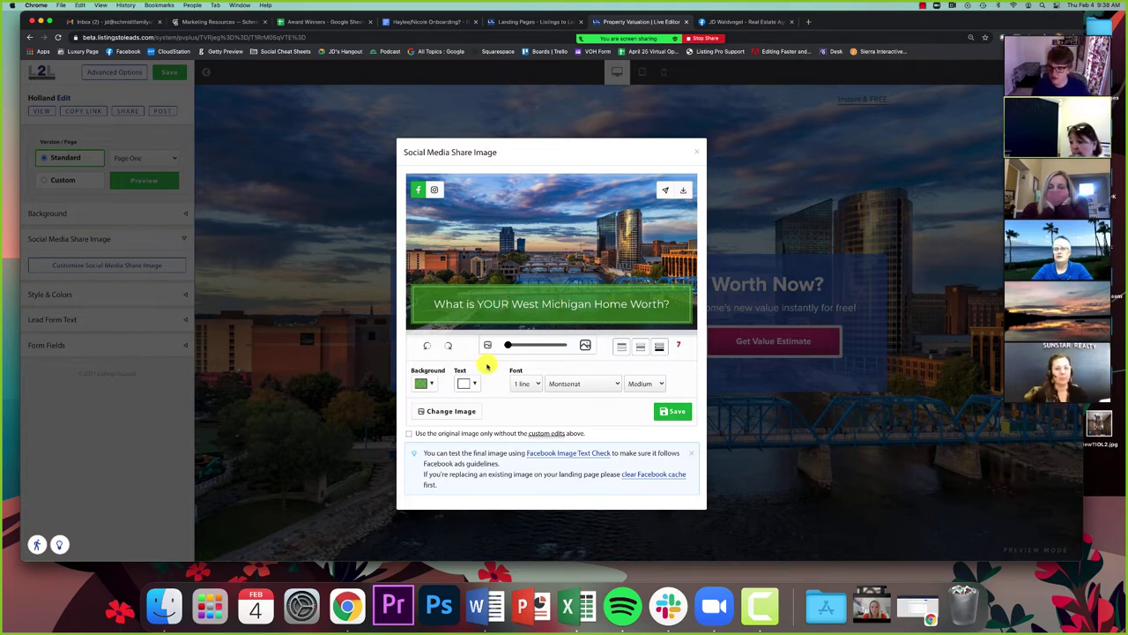
{"action": "left_click", "coordinate": [524, 384]}
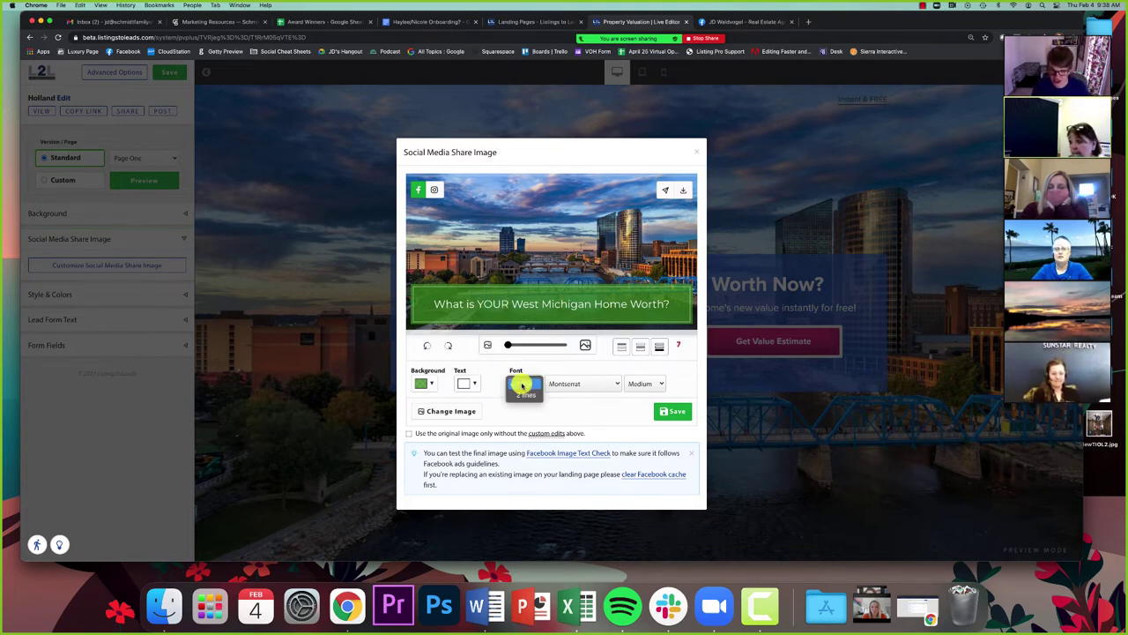
{"action": "left_click", "coordinate": [523, 392]}
{"action": "left_click", "coordinate": [525, 382]}
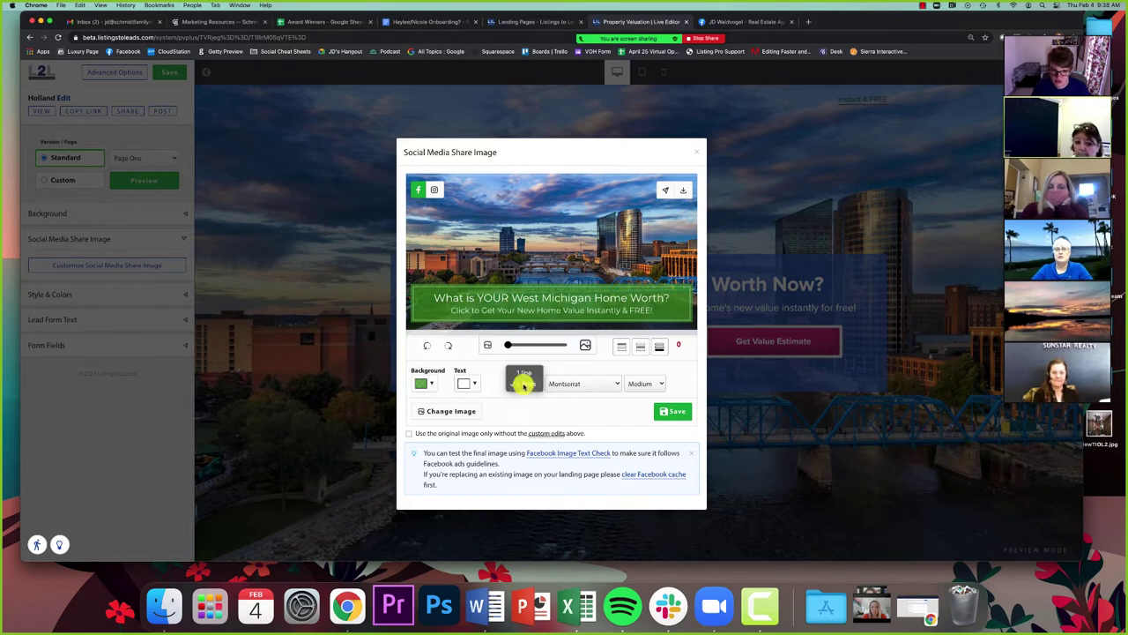
{"action": "left_click", "coordinate": [525, 374]}
- Try Avenir Next and Marck Script fonts, then settle on Montserrat in Medium weight
{"action": "left_click", "coordinate": [565, 383]}
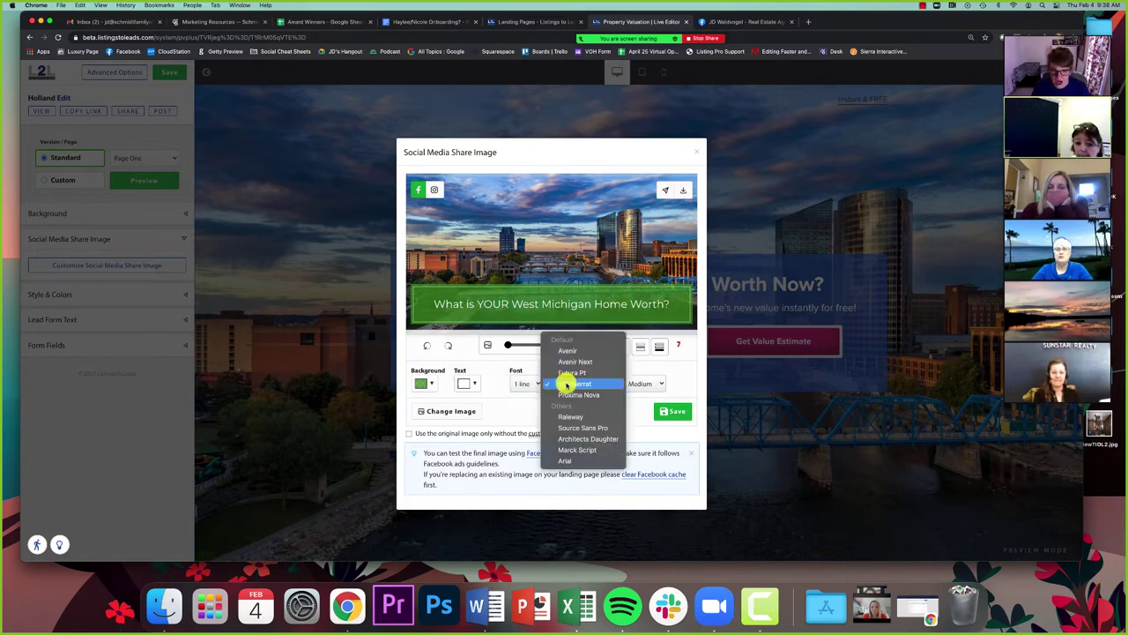
{"action": "left_click", "coordinate": [573, 374]}
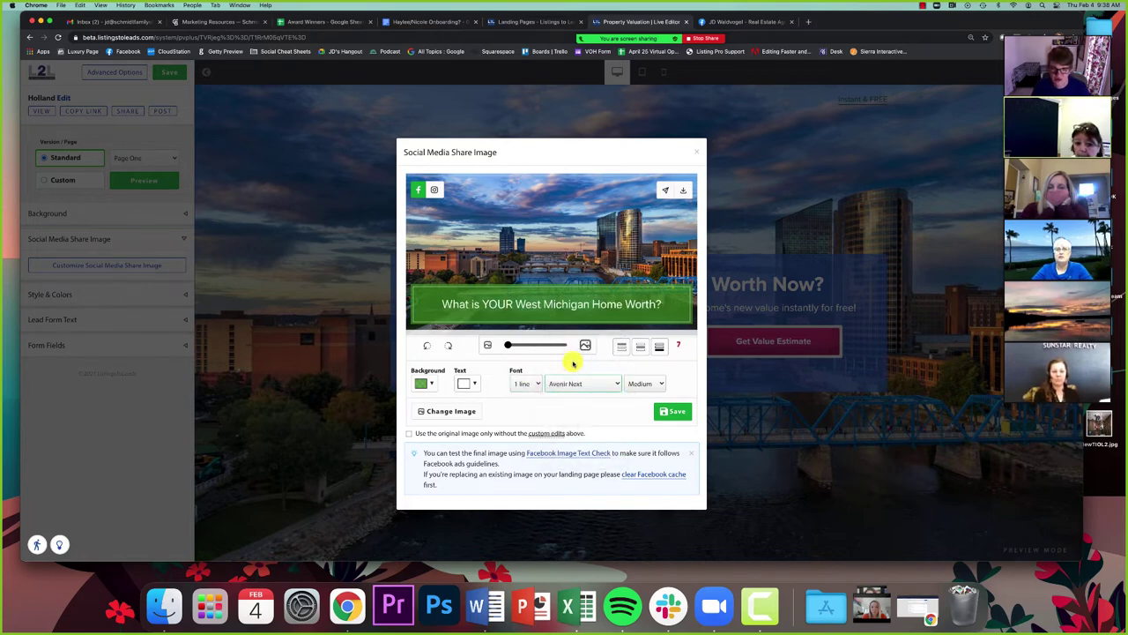
{"action": "left_click", "coordinate": [573, 379]}
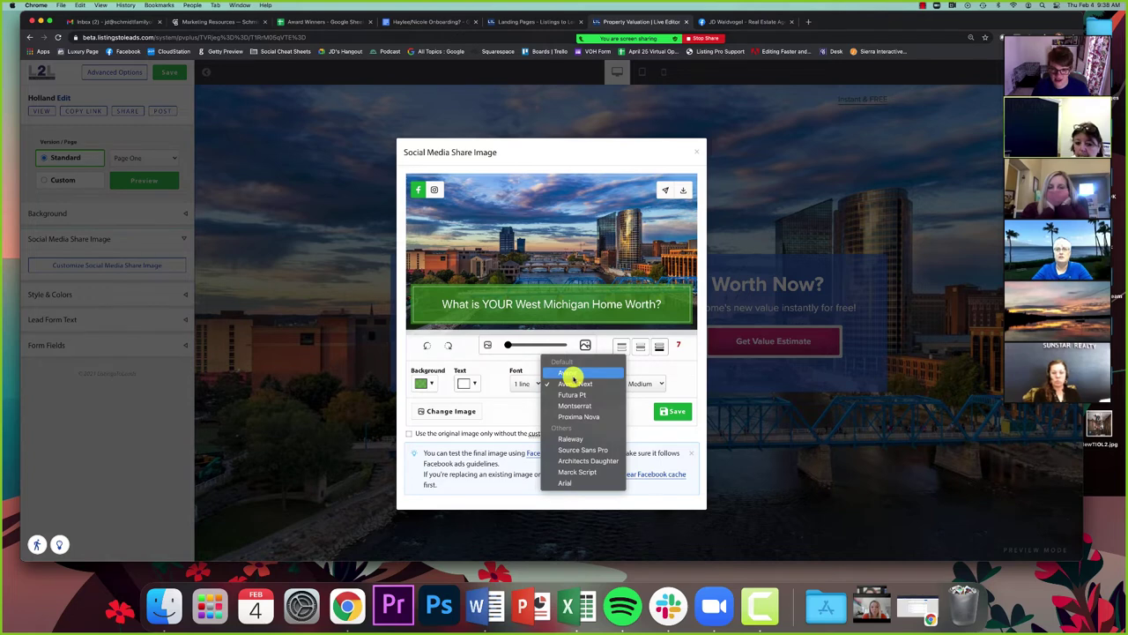
{"action": "left_click", "coordinate": [604, 468]}
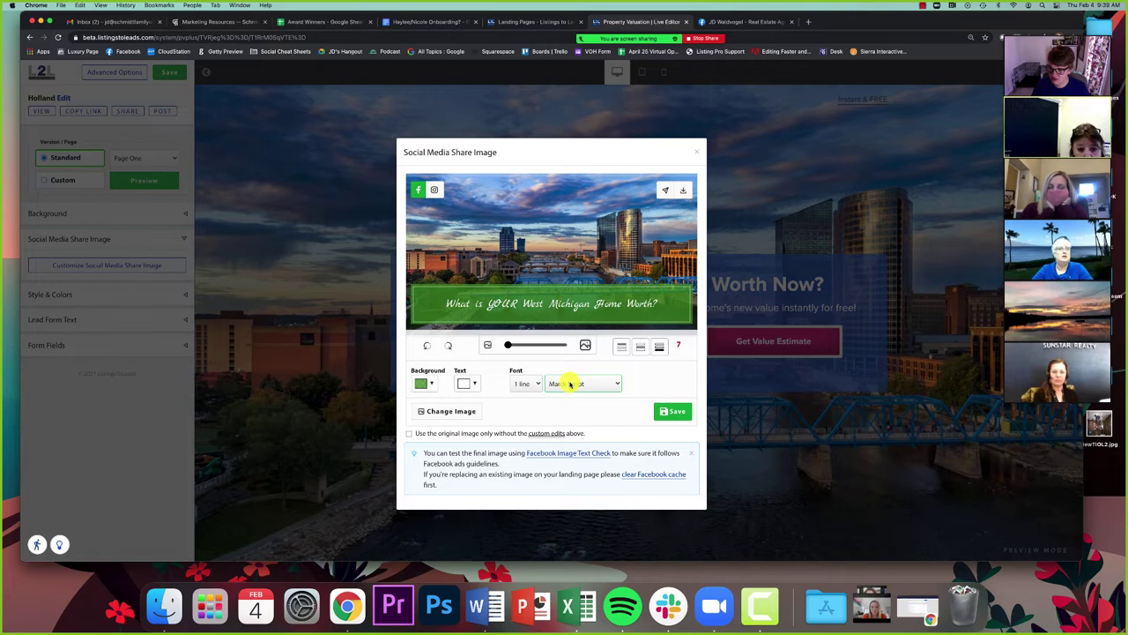
{"action": "left_click", "coordinate": [573, 384]}
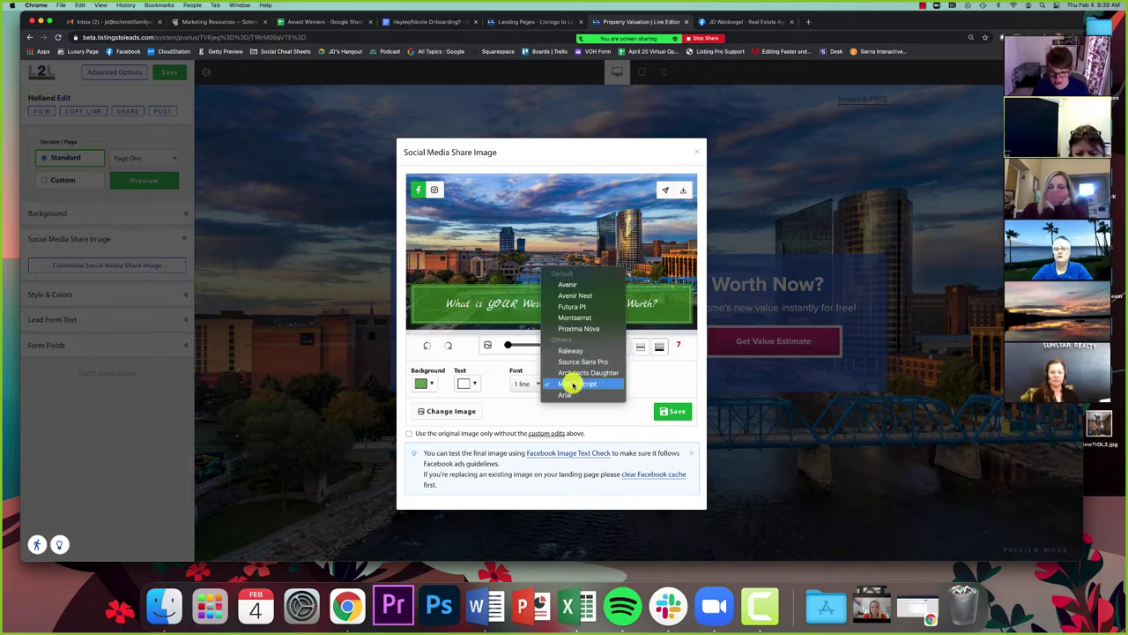
{"action": "left_click", "coordinate": [566, 317]}
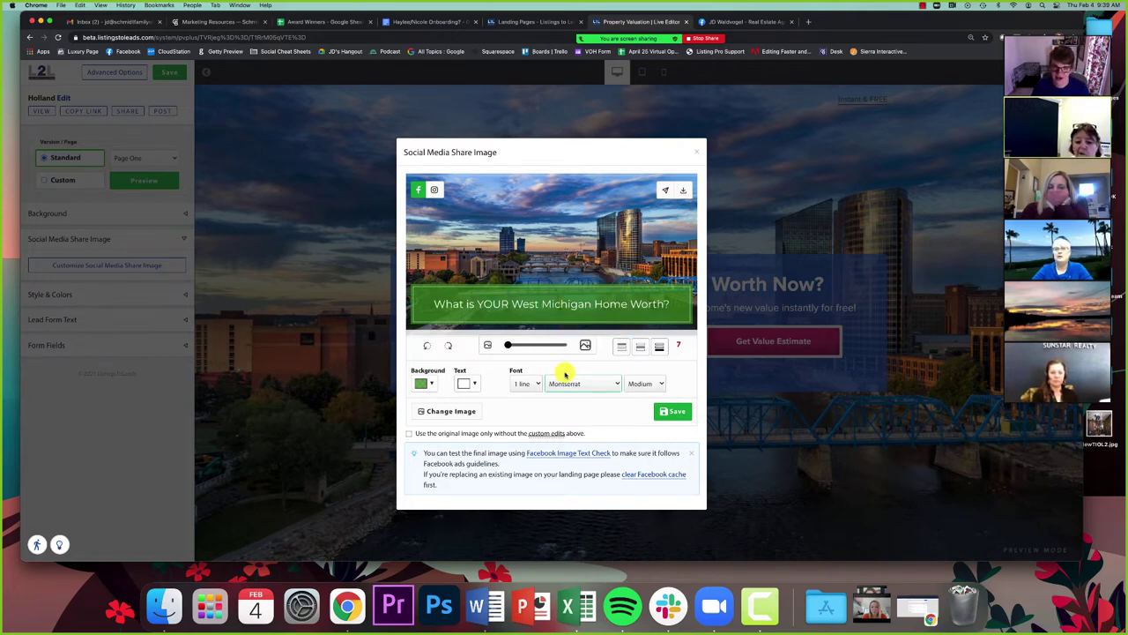
{"action": "left_click", "coordinate": [643, 384]}
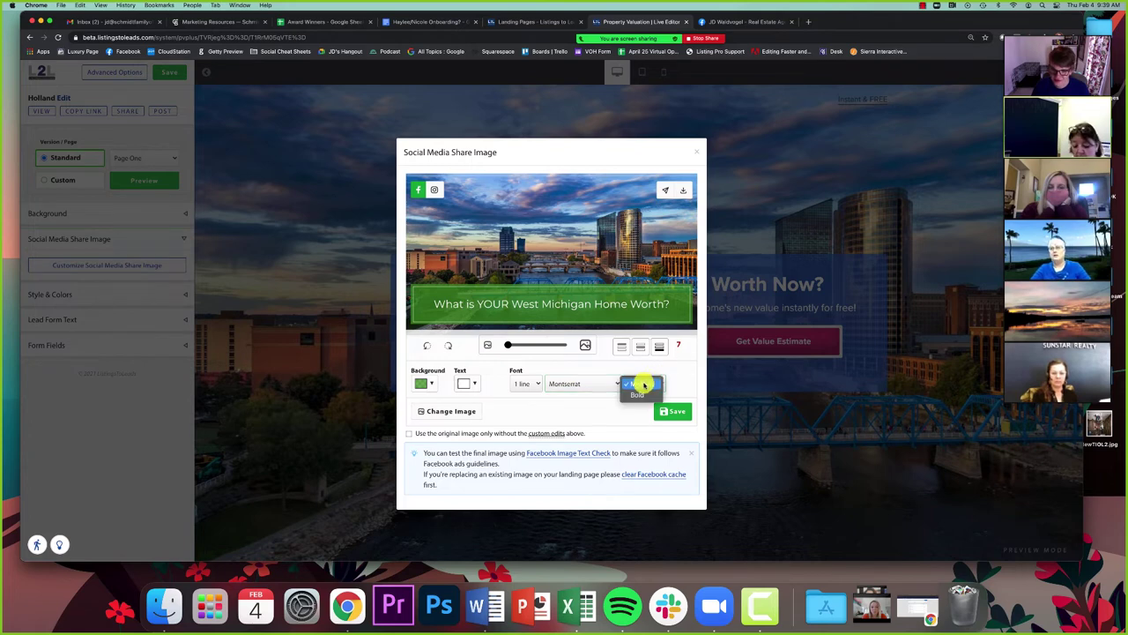
{"action": "left_click", "coordinate": [637, 394]}
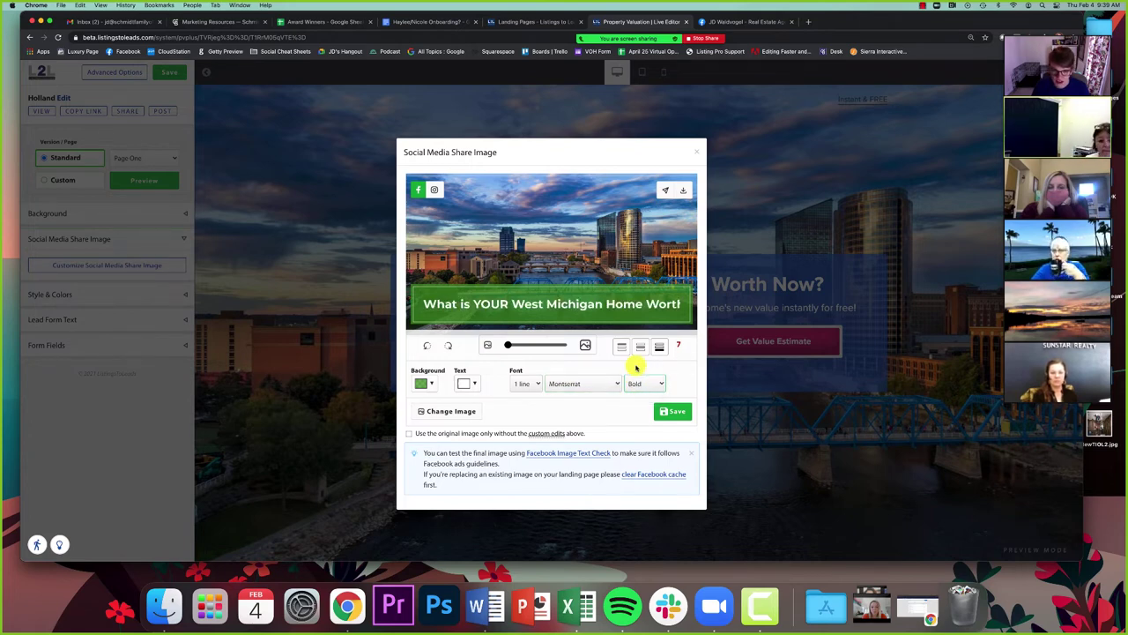
{"action": "left_click", "coordinate": [641, 381]}
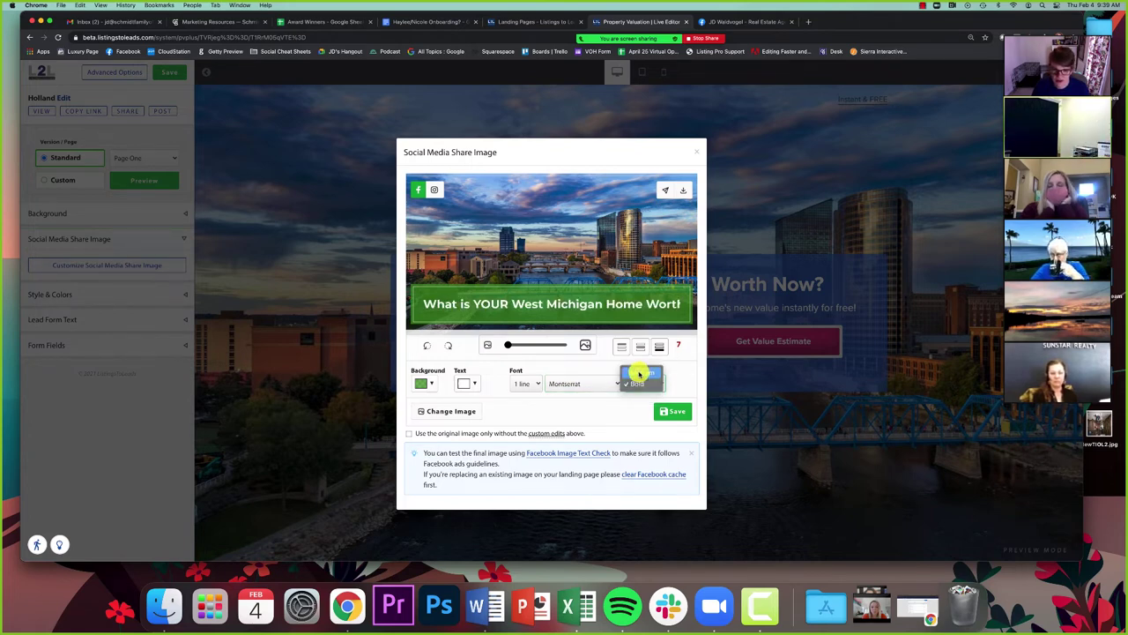
{"action": "left_click", "coordinate": [639, 373]}
- Change the banner from solid green to translucent grey and fine-tune the headline text colour
{"action": "left_click", "coordinate": [429, 387]}
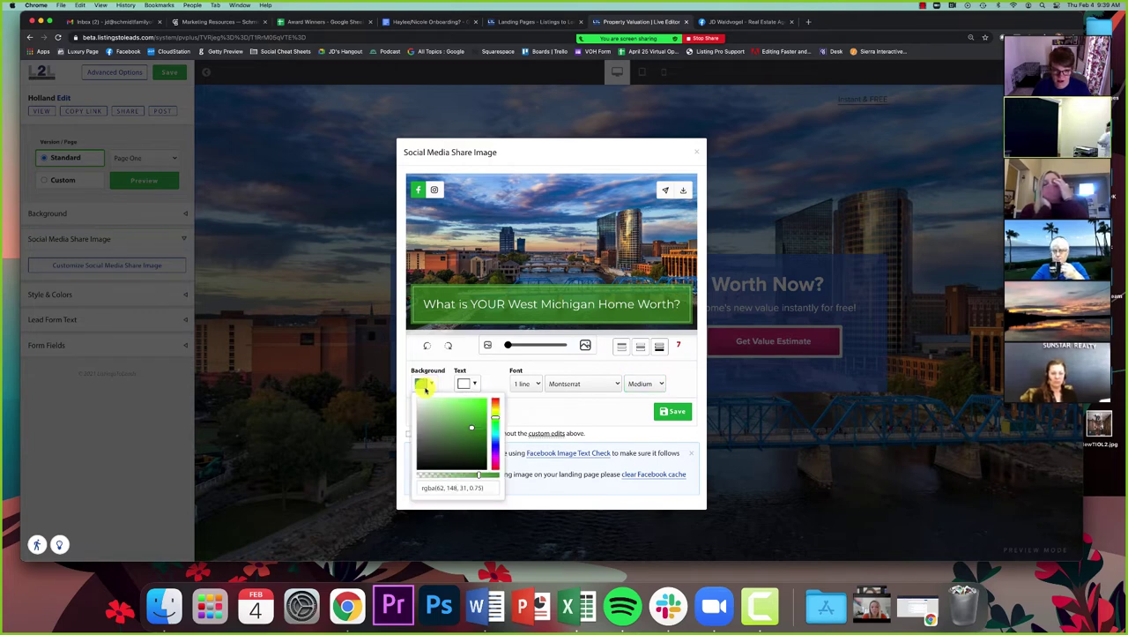
{"action": "mouse_move", "coordinate": [423, 415]}
{"action": "left_mouse_down"}
{"action": "mouse_move", "coordinate": [419, 430]}
{"action": "mouse_move", "coordinate": [419, 416]}
{"action": "left_mouse_up"}
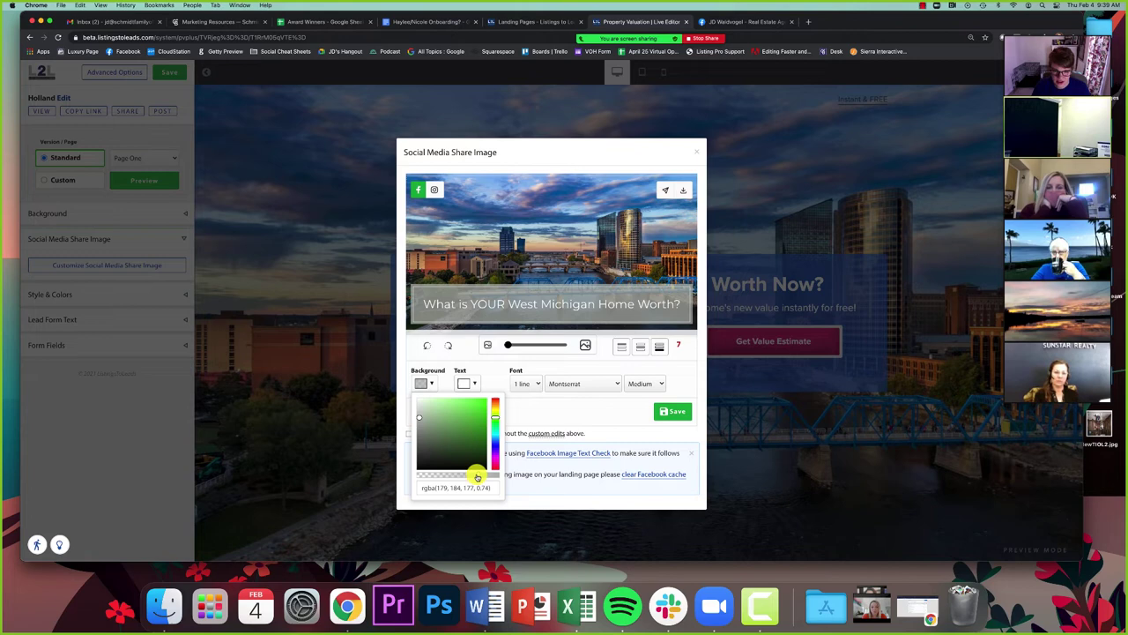
{"action": "left_click_drag", "start_coordinate": [477, 477], "coordinate": [442, 474]}
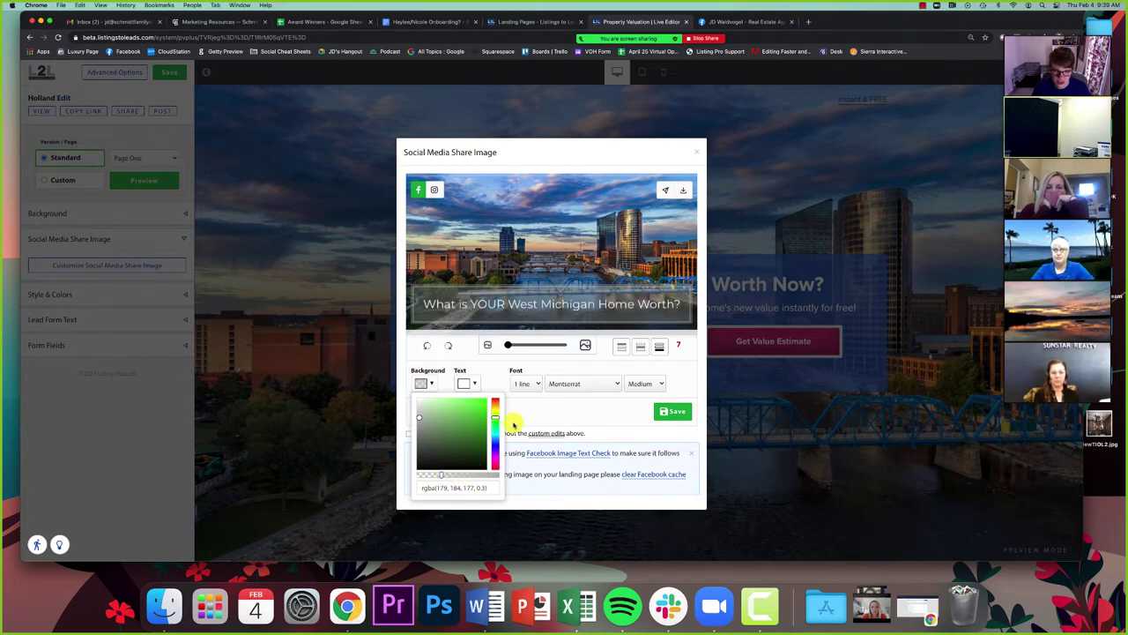
{"action": "left_click", "coordinate": [465, 386]}
{"action": "mouse_move", "coordinate": [465, 399]}
{"action": "left_mouse_down"}
{"action": "mouse_move", "coordinate": [465, 464]}
{"action": "mouse_move", "coordinate": [459, 398]}
{"action": "left_mouse_up"}
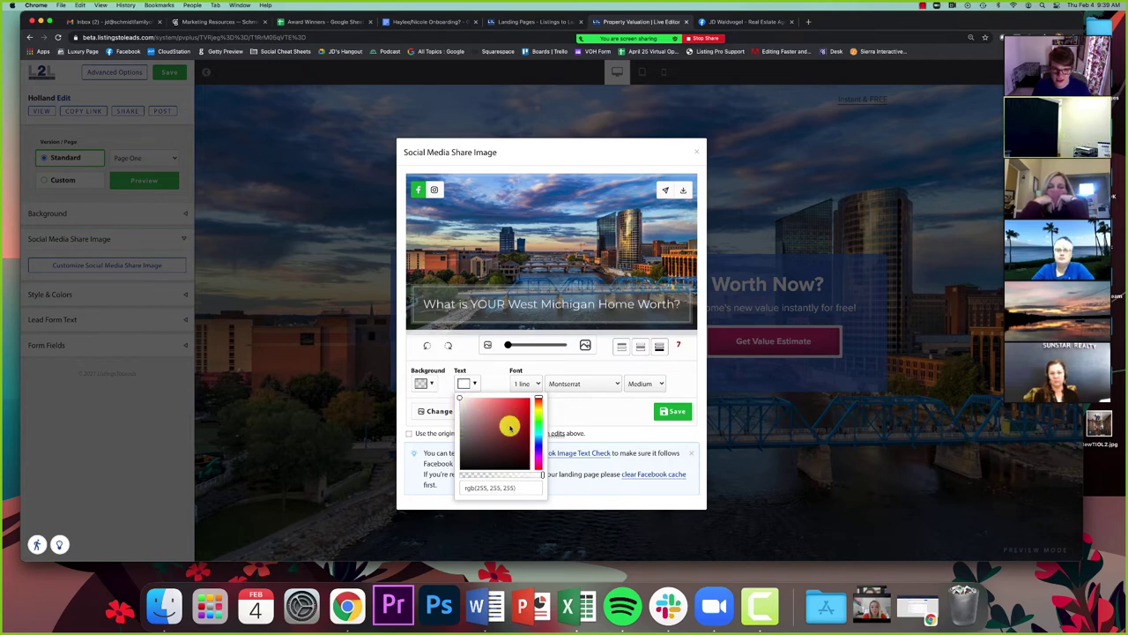
{"action": "left_click", "coordinate": [499, 377]}
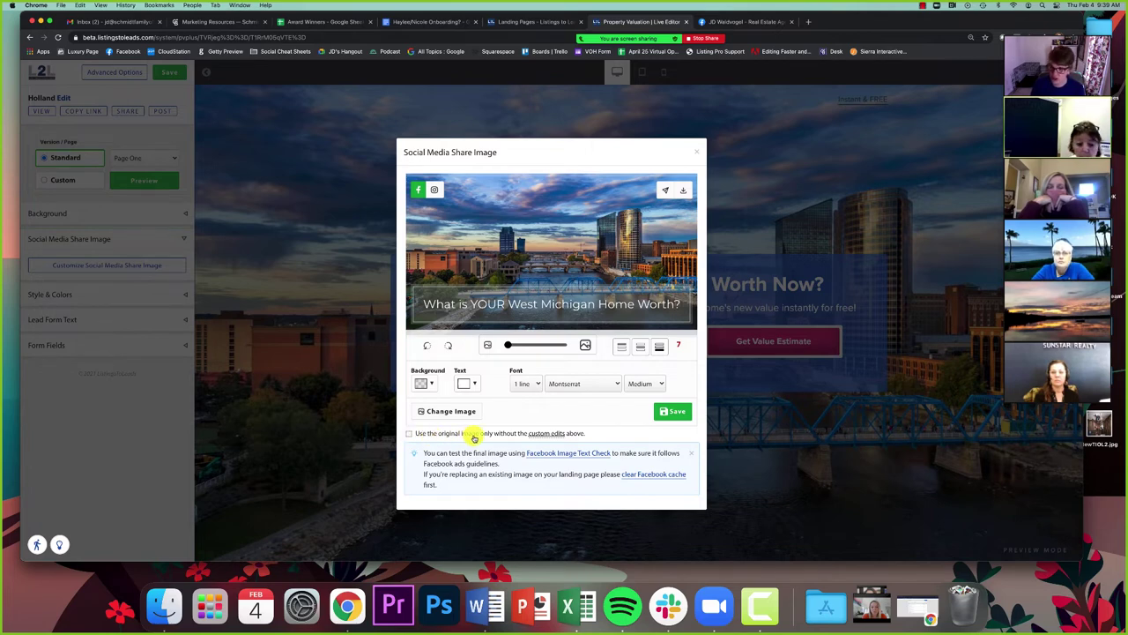
- Compare the image with and without the headline overlay, save it, and return to Landing Pages
{"action": "left_click", "coordinate": [412, 433]}
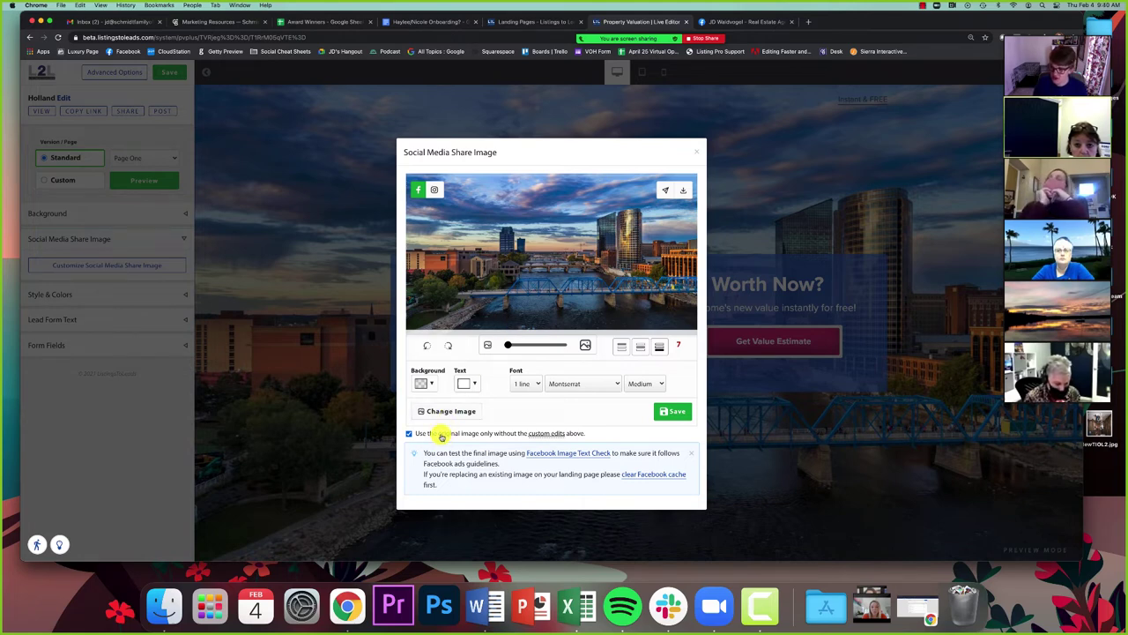
{"action": "left_click", "coordinate": [442, 437]}
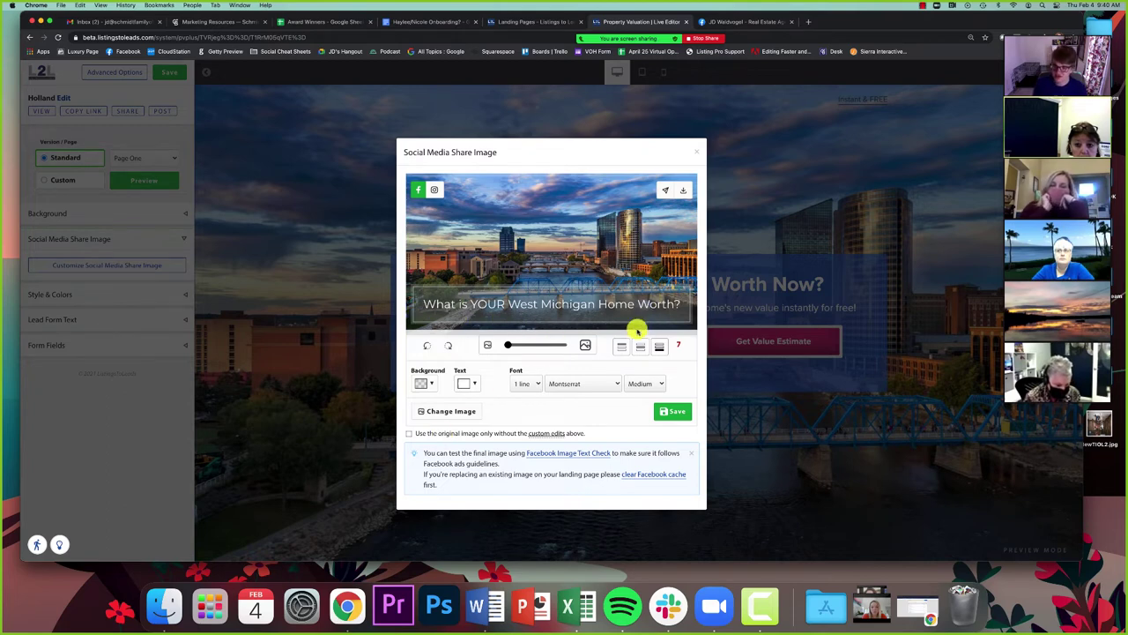
{"action": "left_click", "coordinate": [446, 436]}
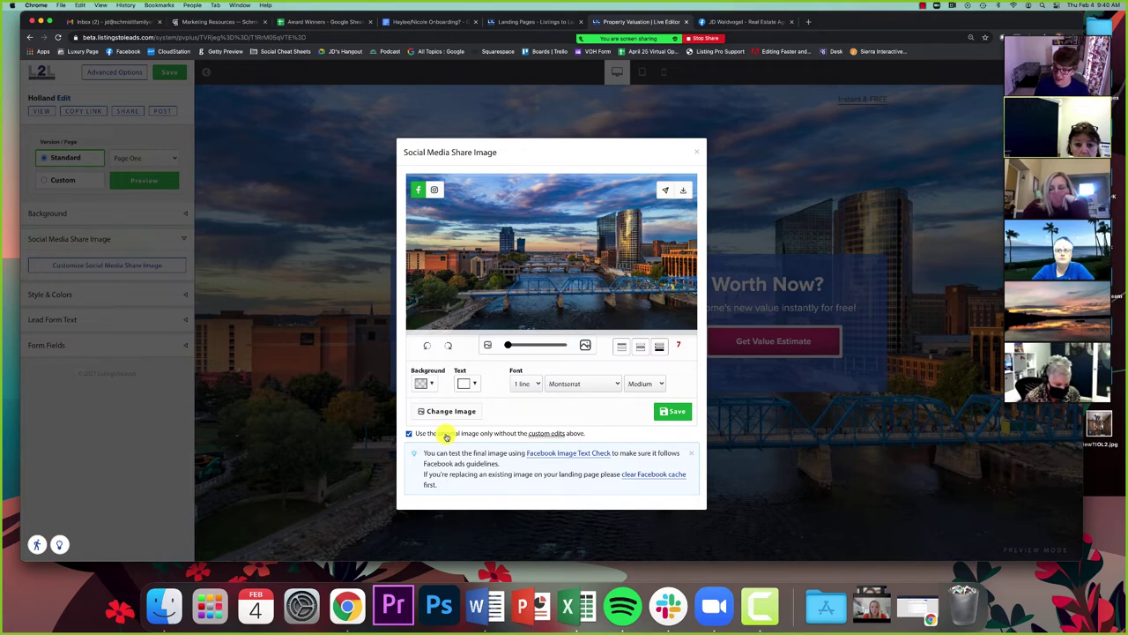
{"action": "left_click", "coordinate": [446, 436]}
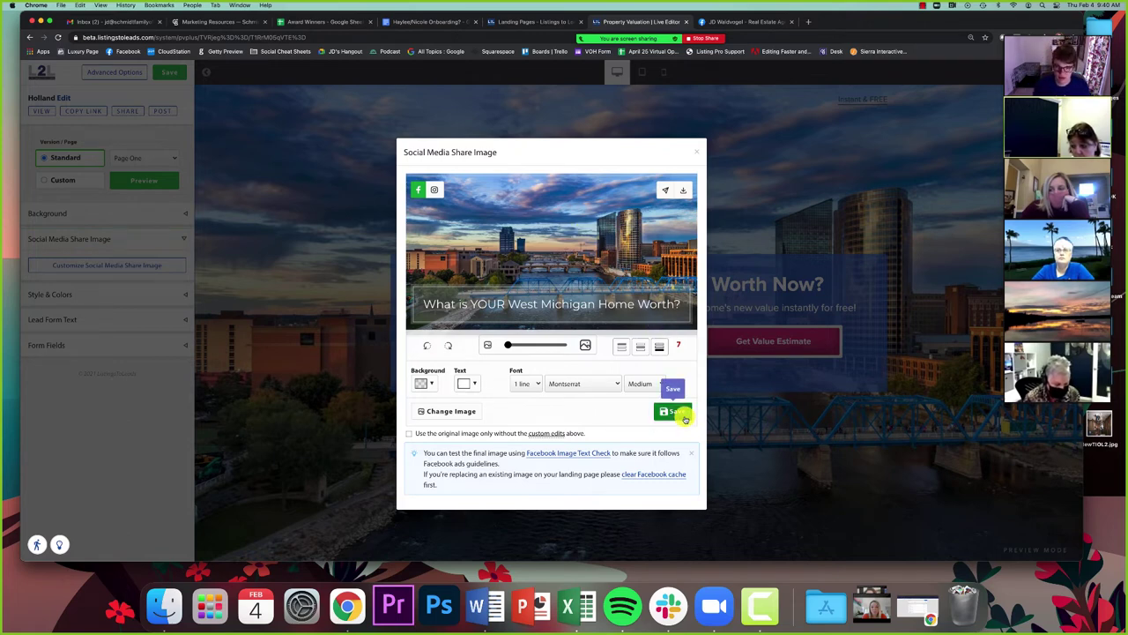
{"action": "left_click", "coordinate": [685, 420]}
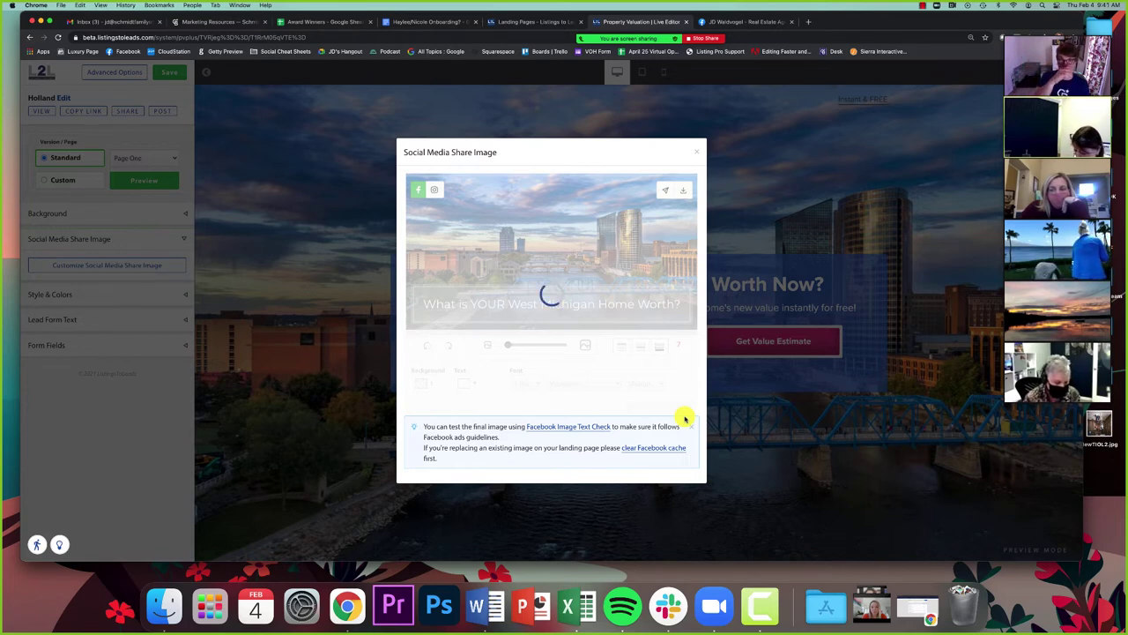
{"action": "left_click", "coordinate": [499, 24]}
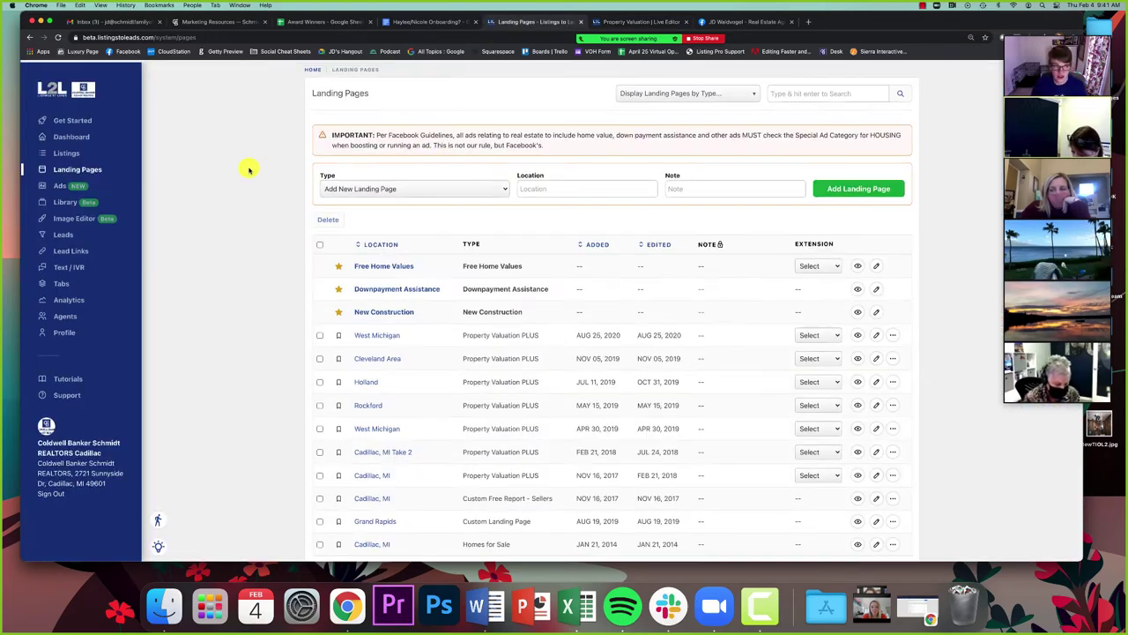
- Open the Cadillac lake property from Listings and expand its Social Media Posts & Ads row
{"action": "left_click", "coordinate": [66, 152]}
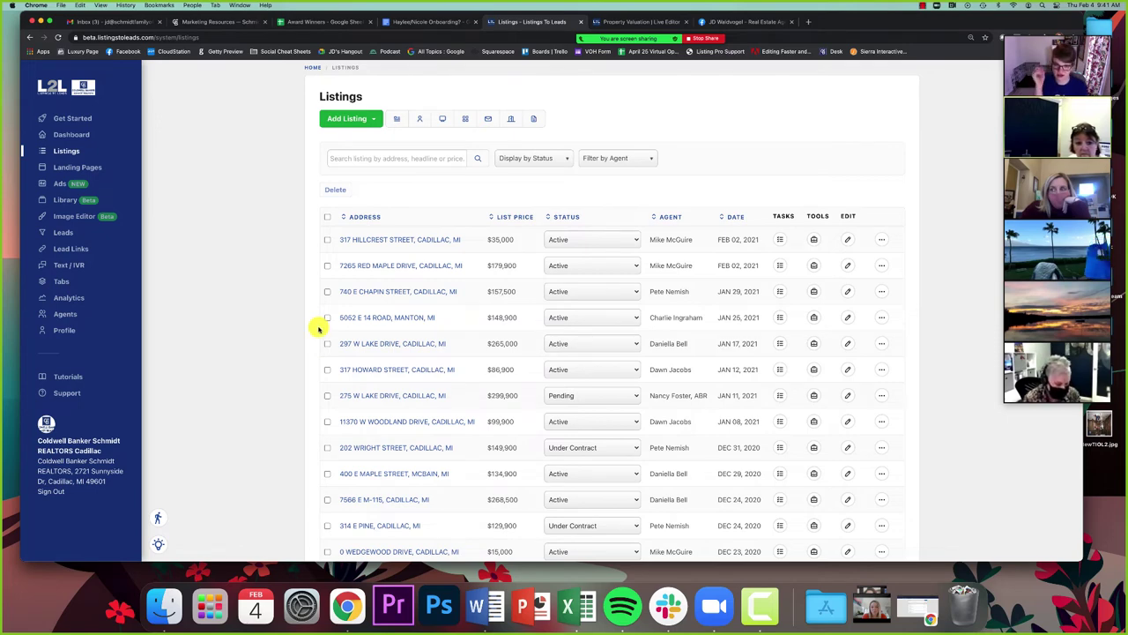
{"action": "left_click", "coordinate": [369, 343]}
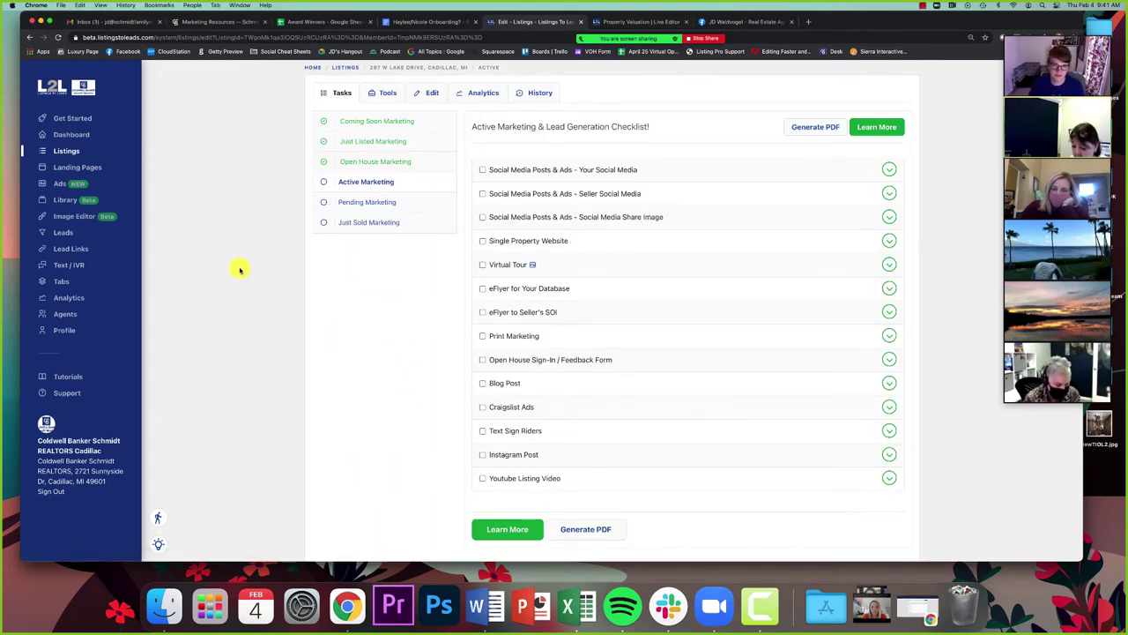
{"action": "left_click", "coordinate": [889, 169]}
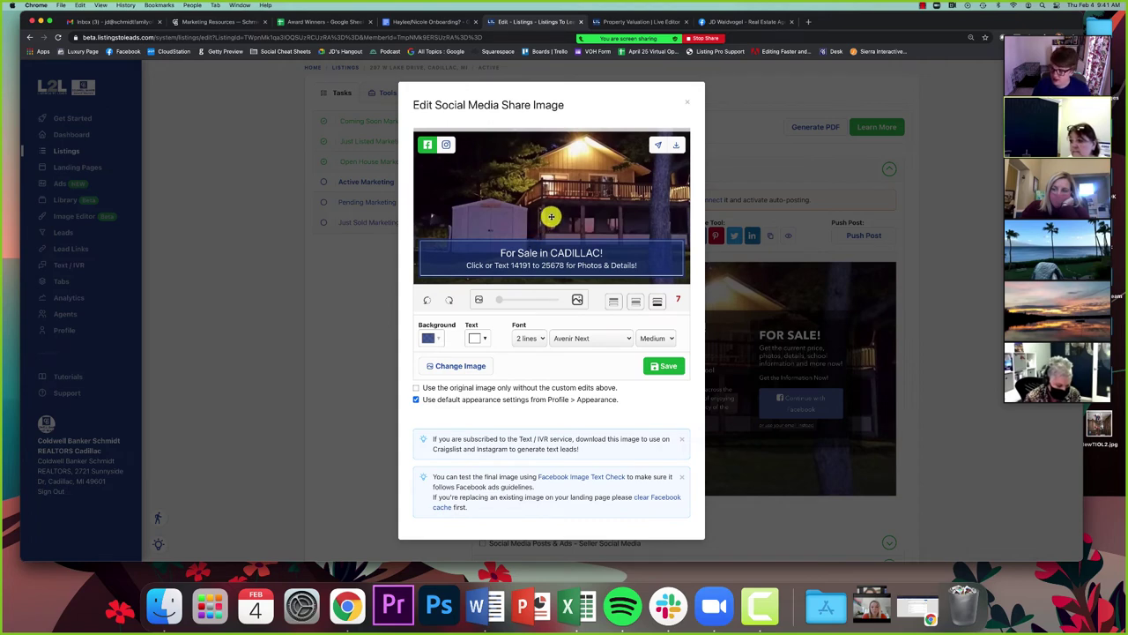
- Shift the house photo to show its lower part and select the Facebook image version
{"action": "left_click_drag", "start_coordinate": [597, 206], "coordinate": [575, 220]}
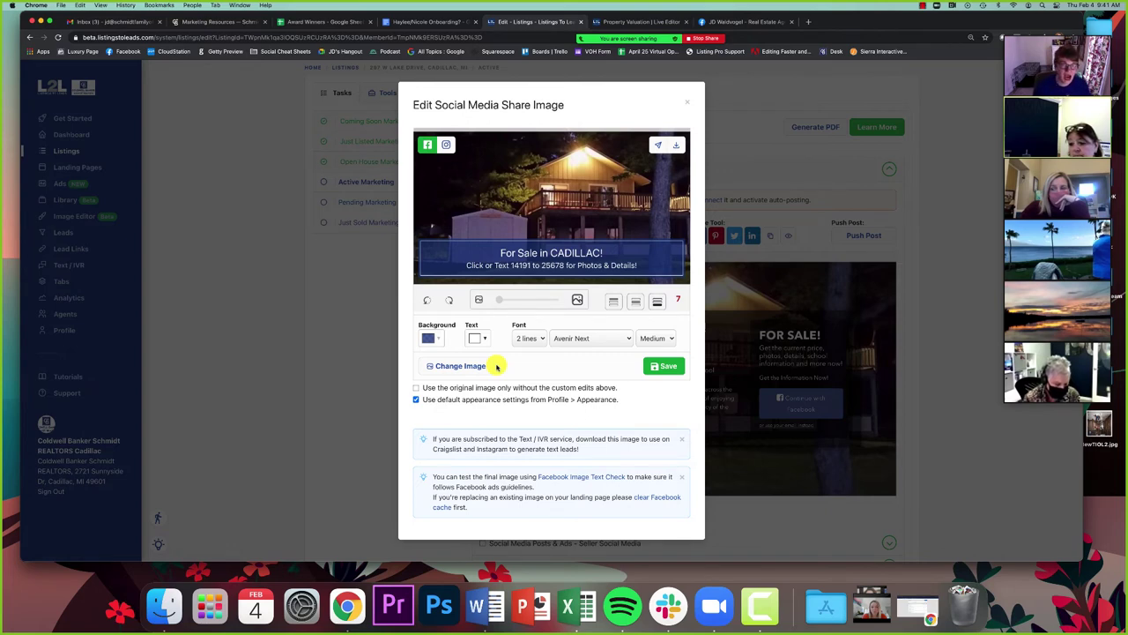
{"action": "left_click", "coordinate": [426, 145]}
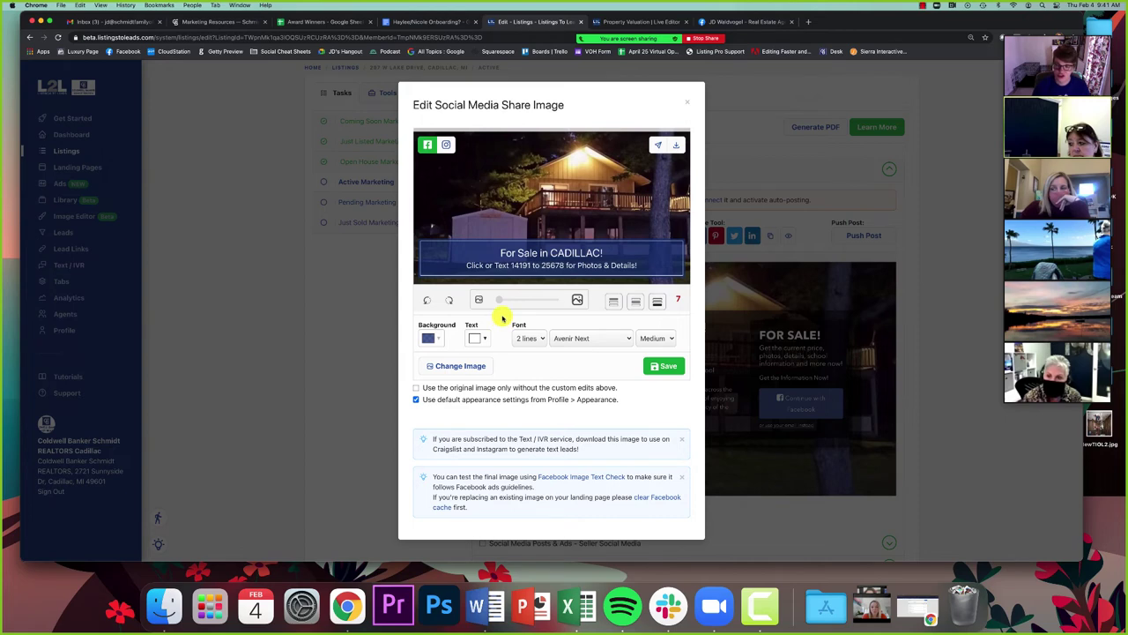
{"action": "left_click", "coordinate": [443, 366]}
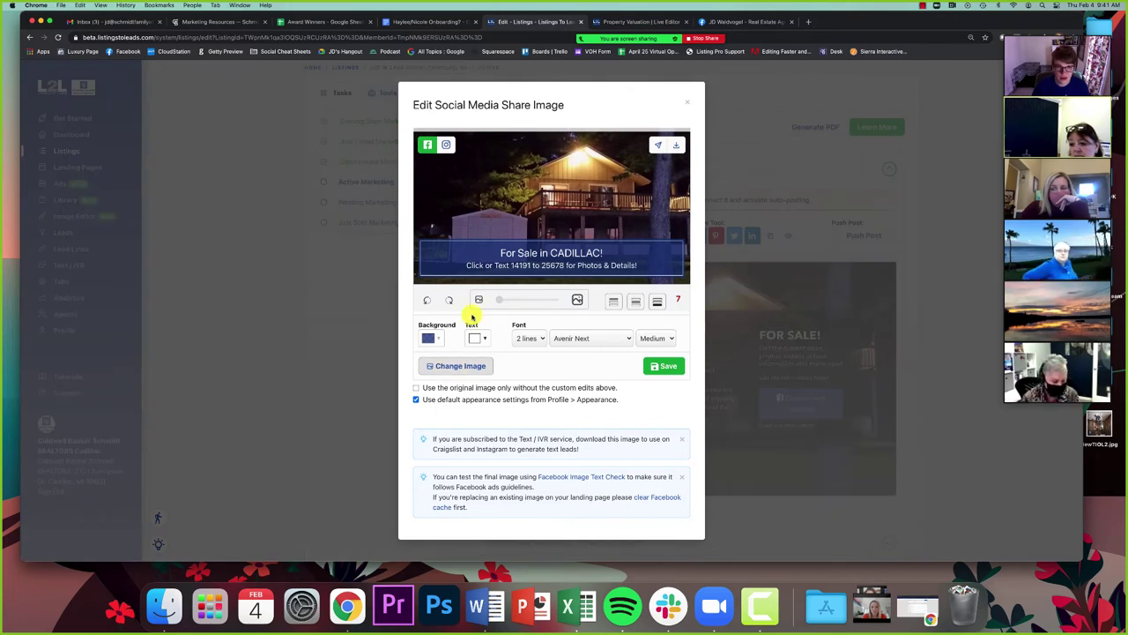
- Pick the lake-and-trees photo from the listing's gallery and insert it into the share image
{"action": "left_click", "coordinate": [473, 368]}
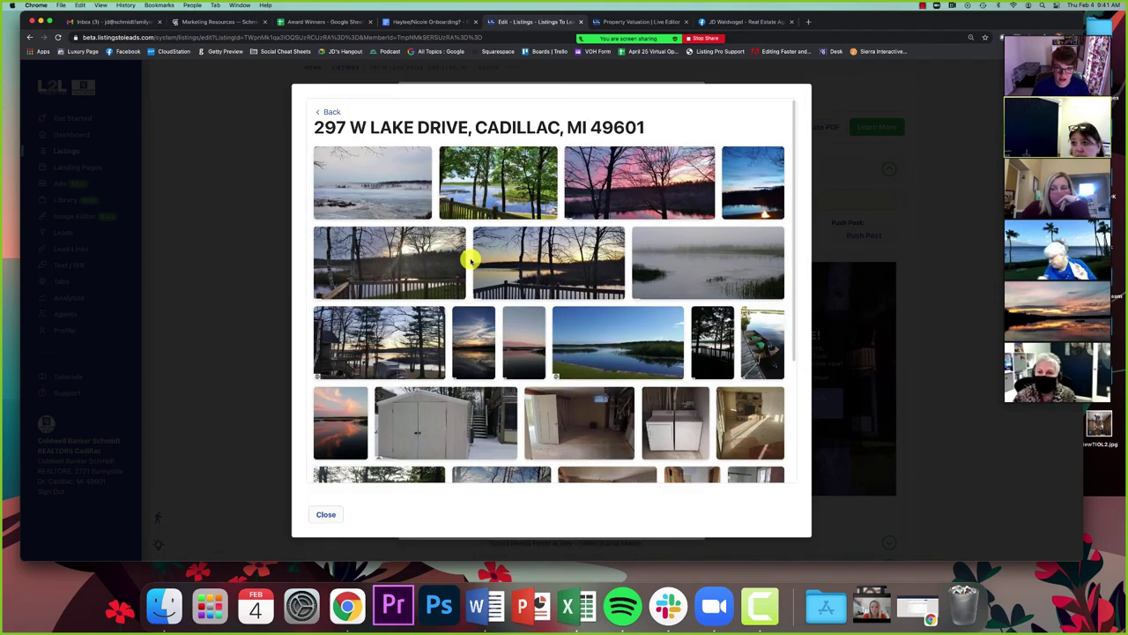
{"action": "scroll", "coordinate": [470, 257], "scroll_direction": "down", "scroll_amount": 3}
{"action": "scroll", "coordinate": [470, 257], "scroll_direction": "down", "scroll_amount": 2}
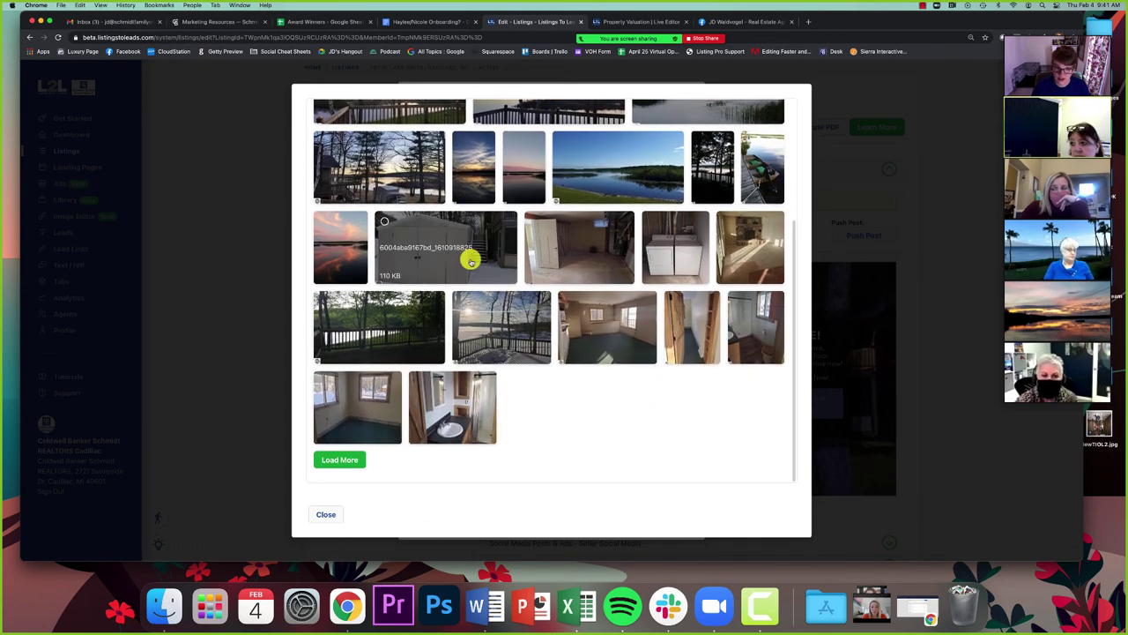
{"action": "scroll", "coordinate": [467, 257], "scroll_direction": "up", "scroll_amount": 5}
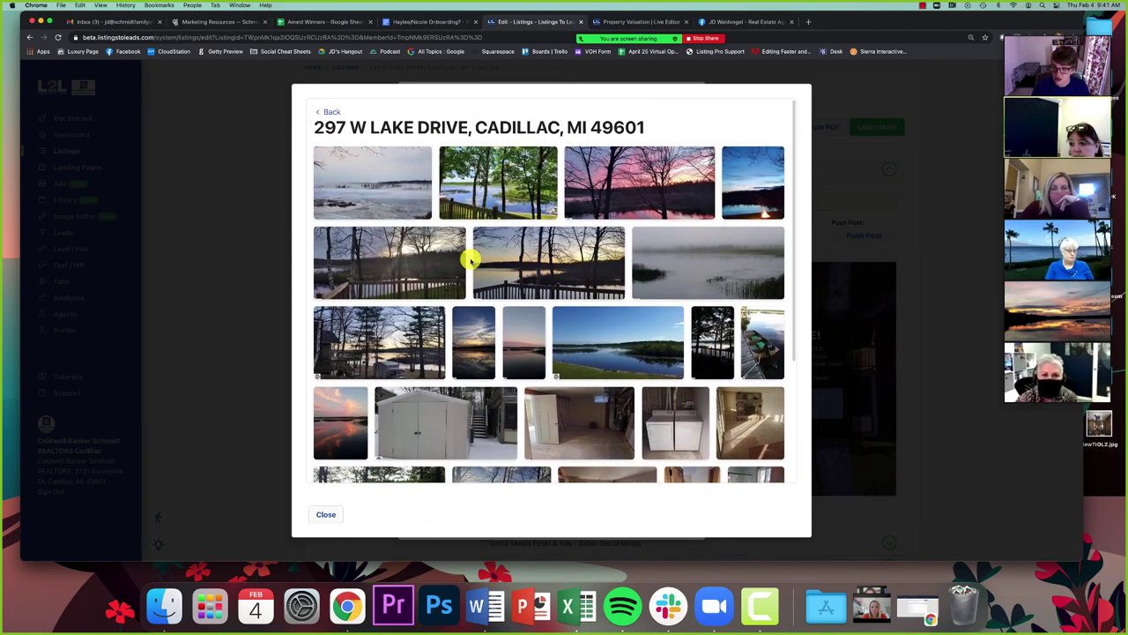
{"action": "scroll", "coordinate": [470, 258], "scroll_direction": "down", "scroll_amount": 5}
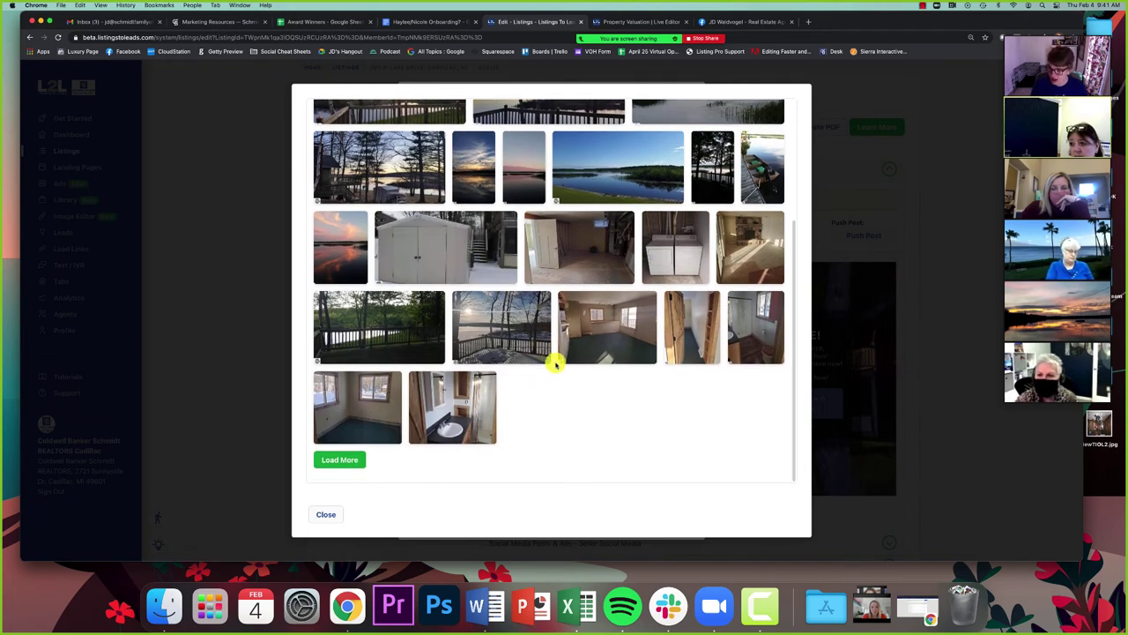
{"action": "scroll", "coordinate": [555, 364], "scroll_direction": "up", "scroll_amount": 5}
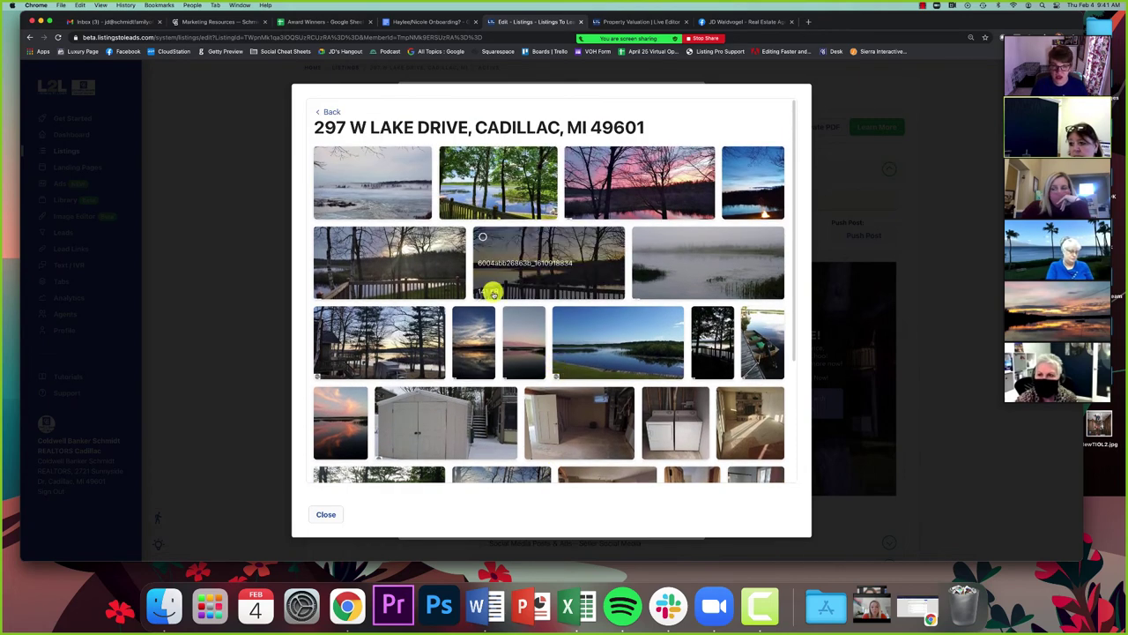
{"action": "left_click", "coordinate": [509, 196]}
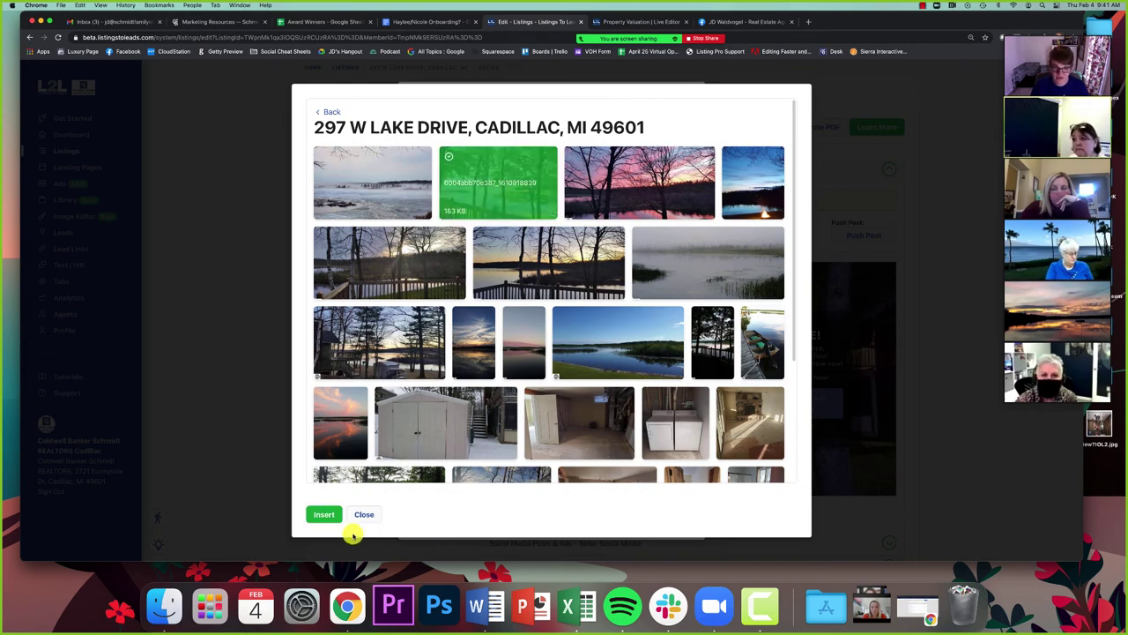
{"action": "left_click", "coordinate": [323, 516]}
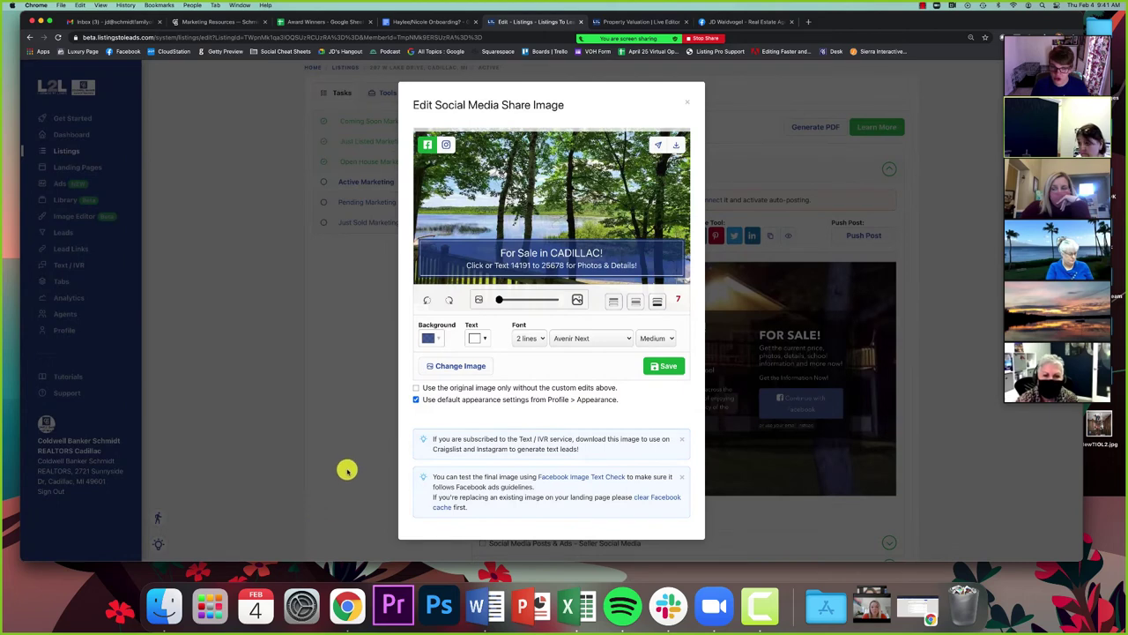
- Reframe the lake photo and set a one-line, Medium-weight banner at the bottom
{"action": "left_click_drag", "start_coordinate": [474, 238], "coordinate": [477, 199]}
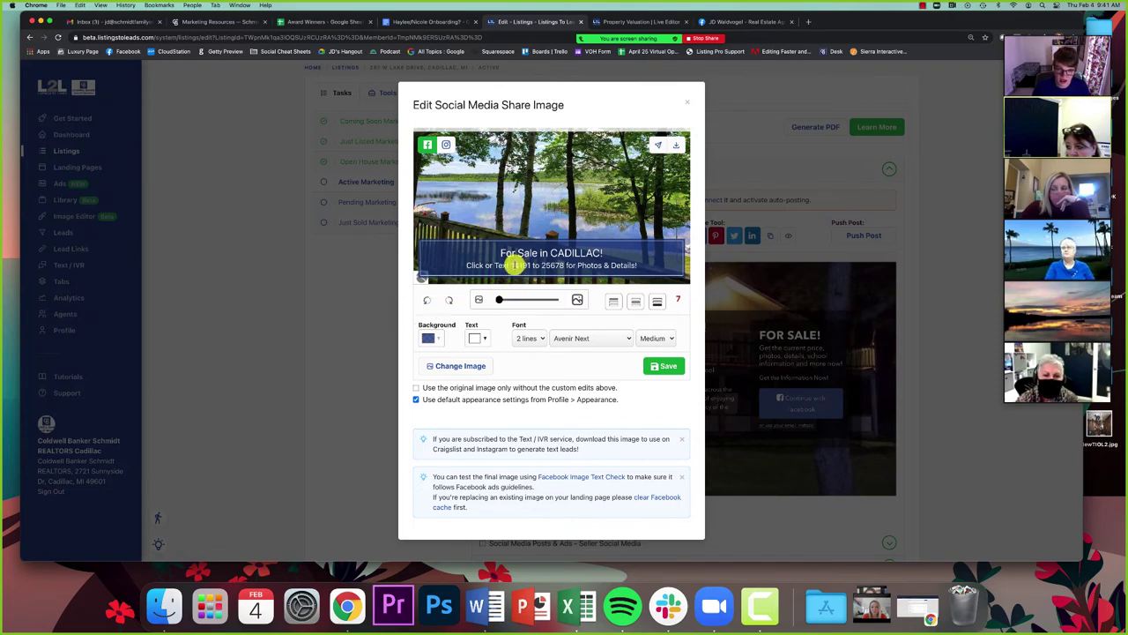
{"action": "left_click", "coordinate": [527, 335]}
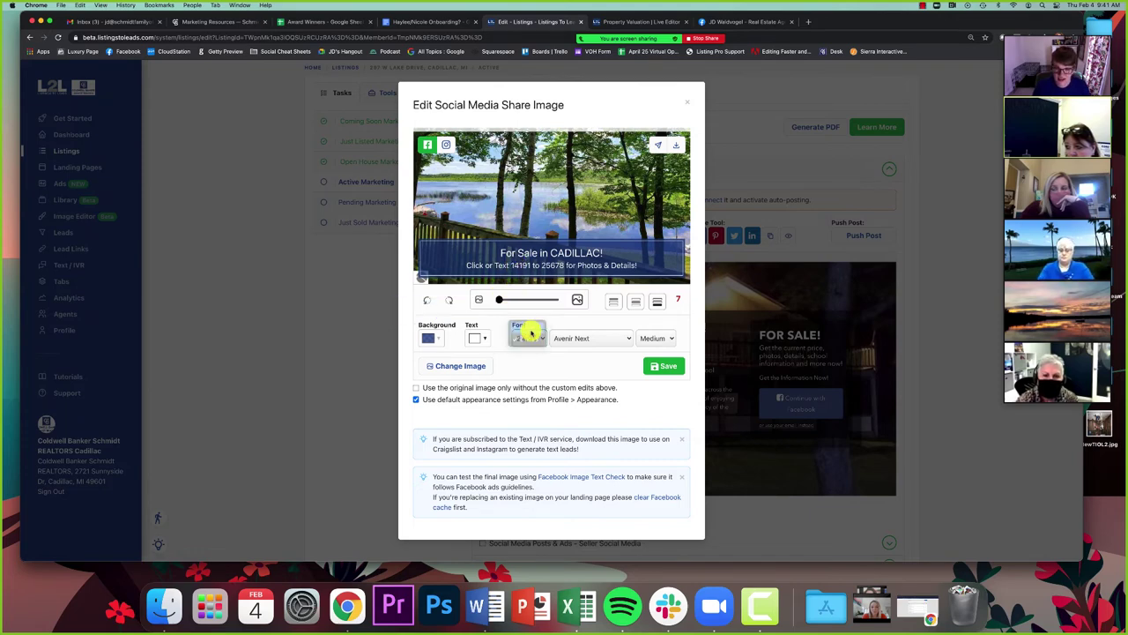
{"action": "left_click", "coordinate": [527, 332]}
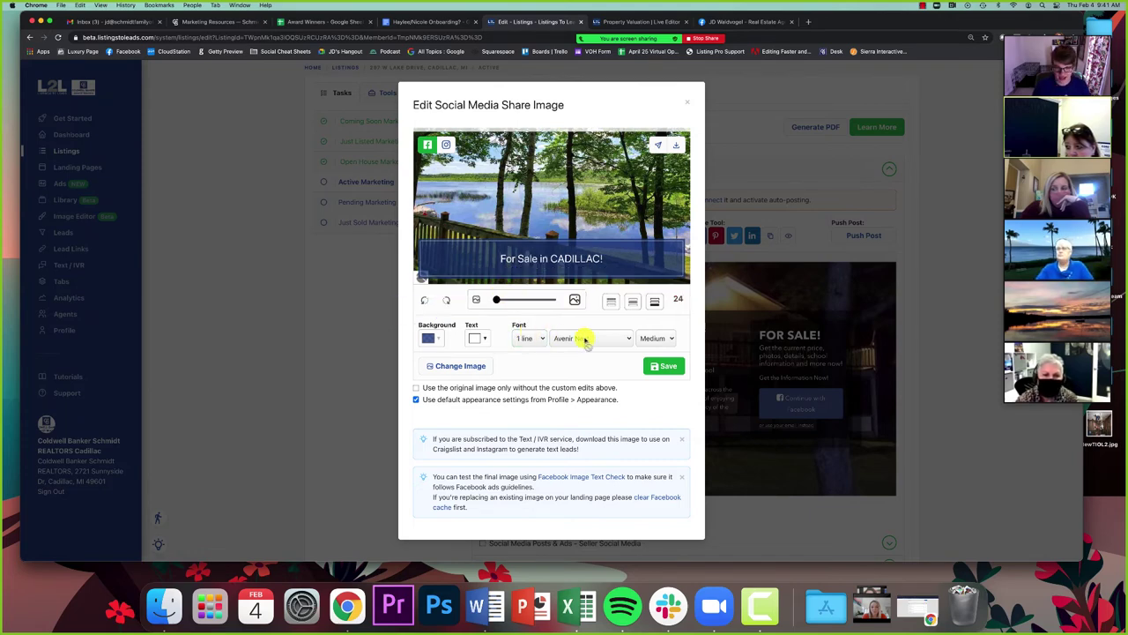
{"action": "left_click", "coordinate": [653, 338]}
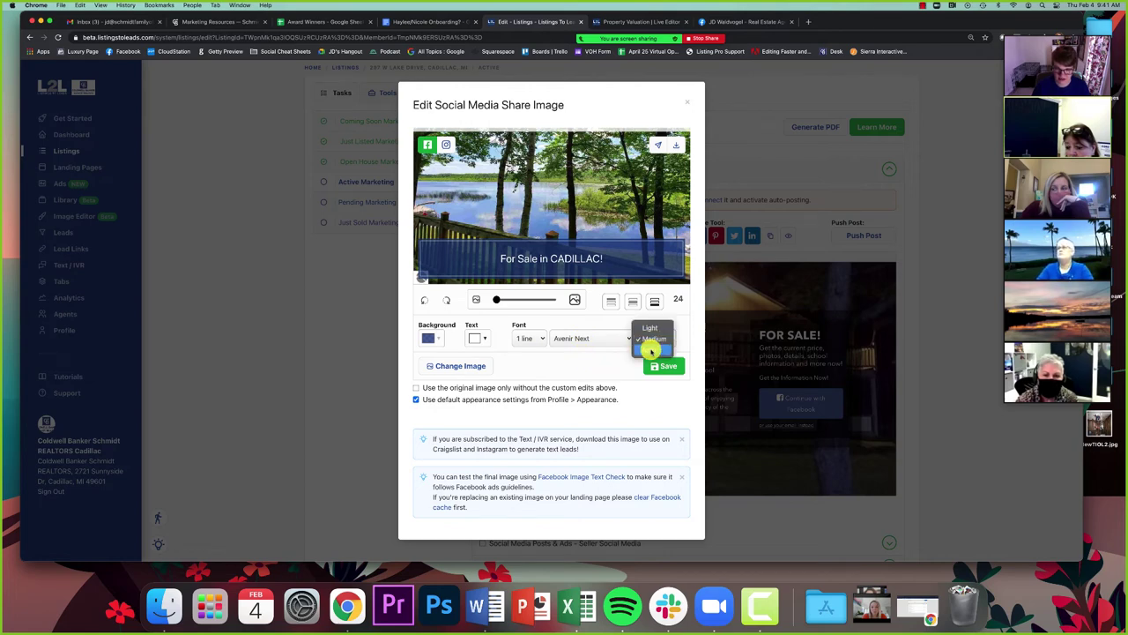
{"action": "left_click", "coordinate": [559, 359]}
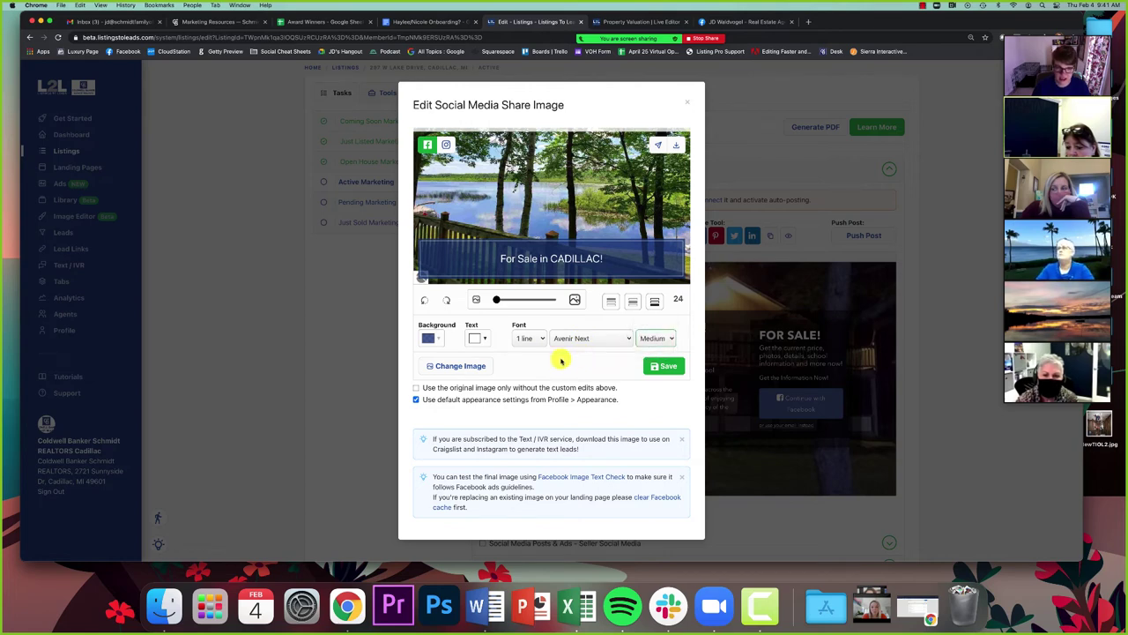
{"action": "left_click", "coordinate": [423, 388]}
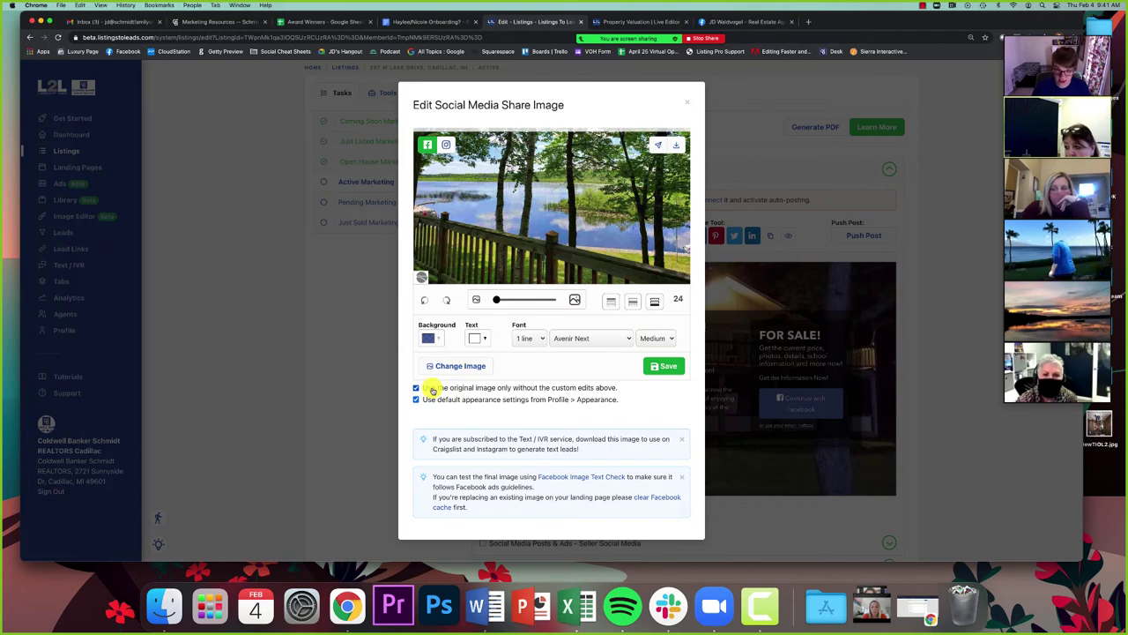
{"action": "left_click", "coordinate": [431, 389]}
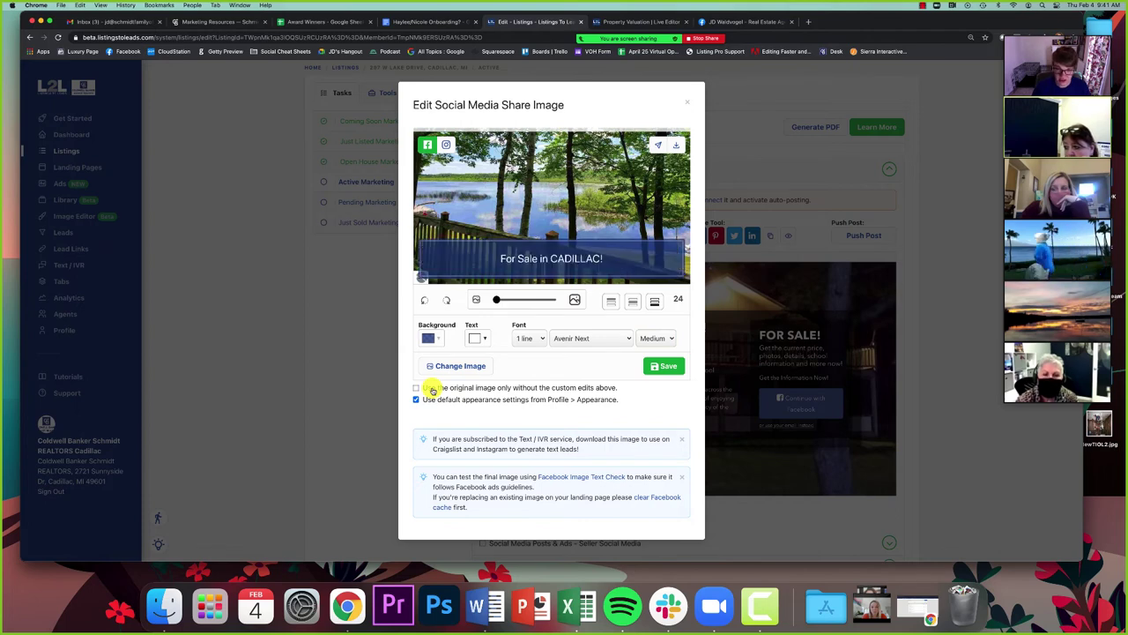
{"action": "left_click", "coordinate": [613, 303]}
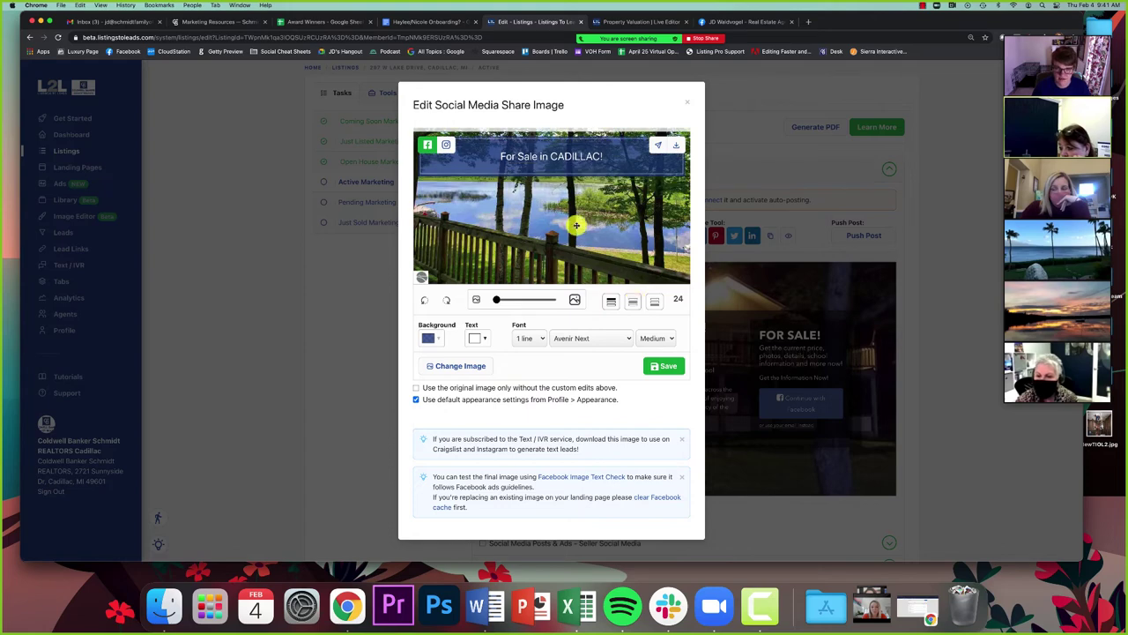
{"action": "left_click_drag", "start_coordinate": [576, 226], "coordinate": [569, 244]}
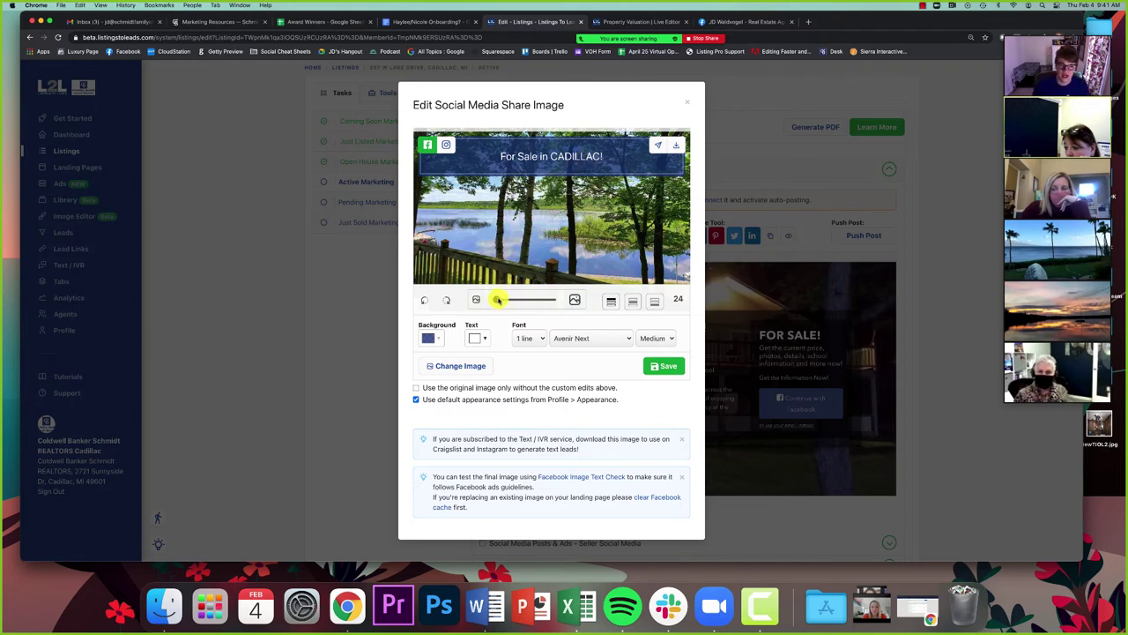
{"action": "mouse_move", "coordinate": [501, 300]}
{"action": "left_mouse_down"}
{"action": "mouse_move", "coordinate": [552, 298]}
{"action": "mouse_move", "coordinate": [497, 300]}
{"action": "left_mouse_up"}
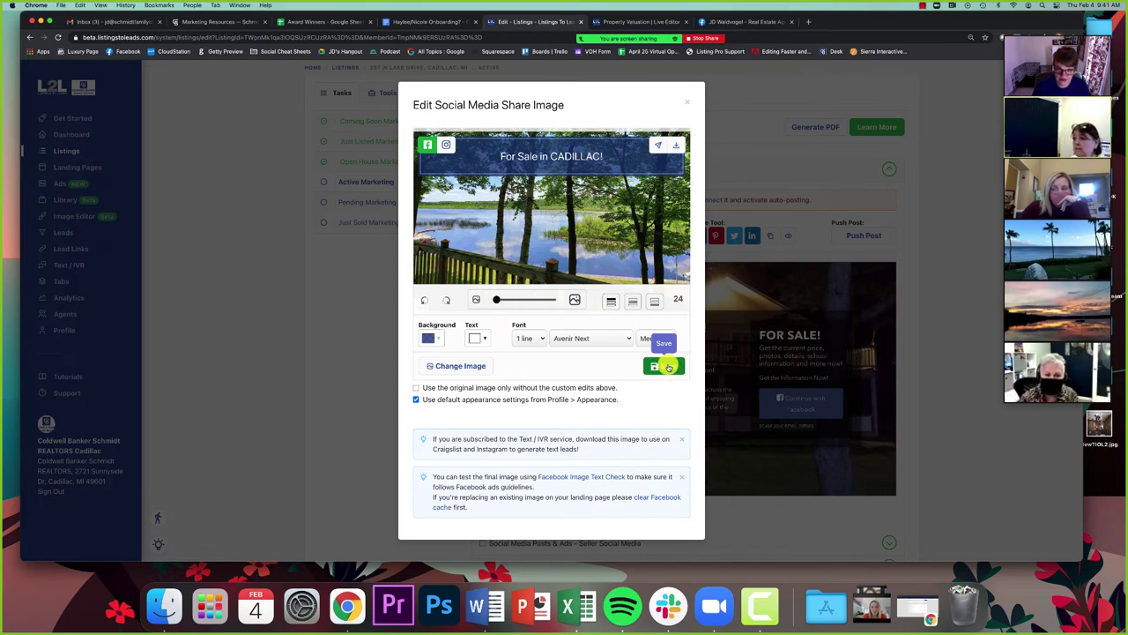
{"action": "left_click", "coordinate": [654, 300]}
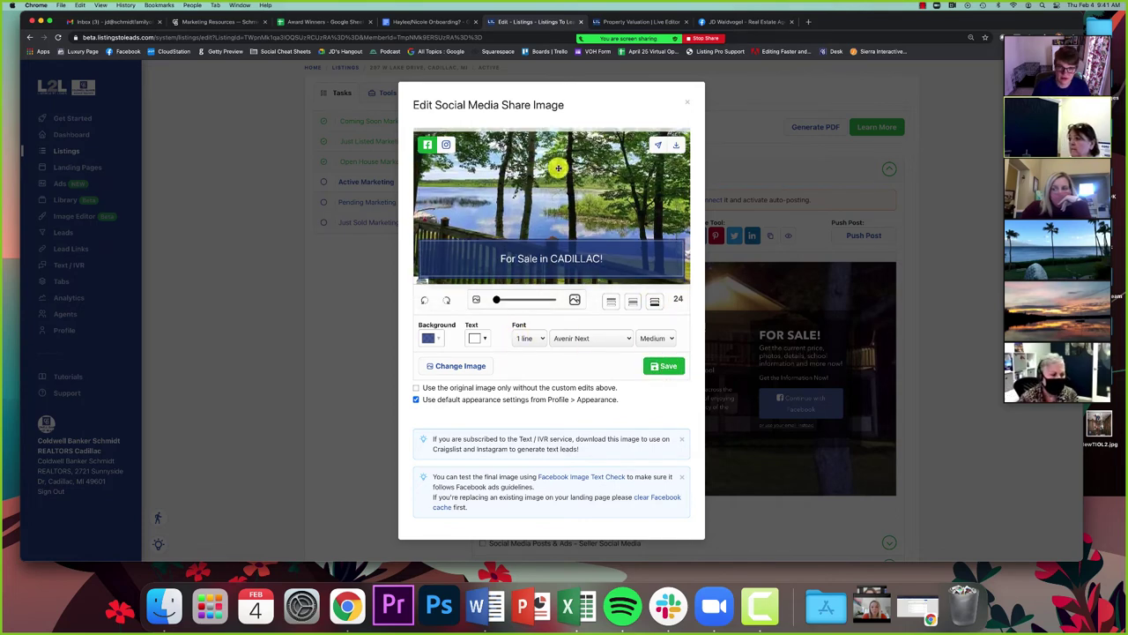
- Save the share image, open the public listing page and select its web address
{"action": "left_click", "coordinate": [663, 365]}
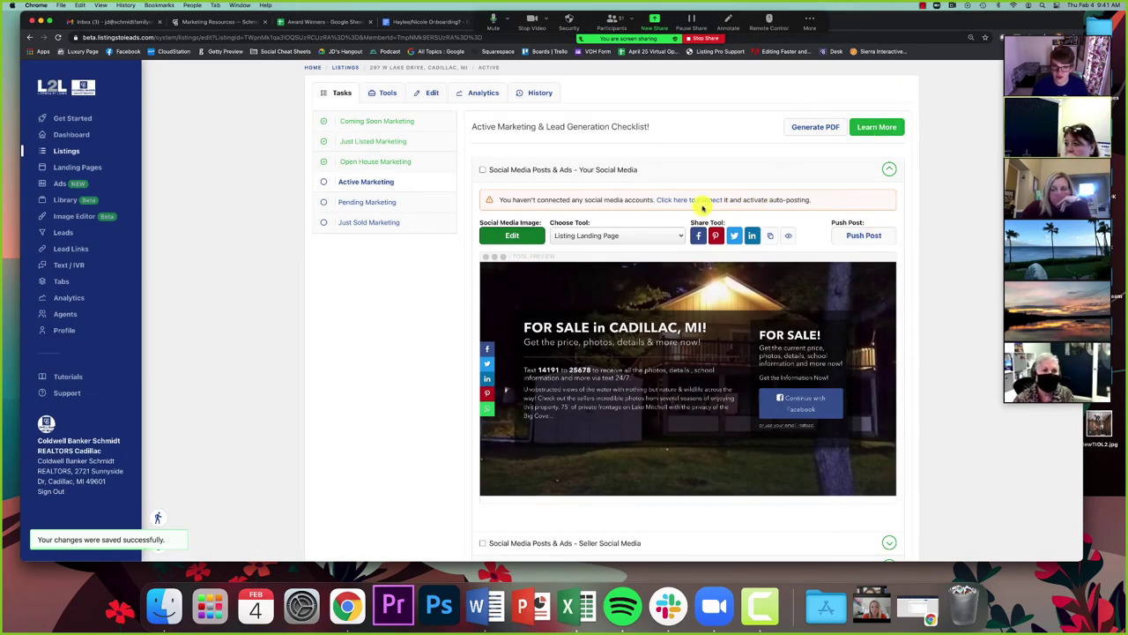
{"action": "left_click", "coordinate": [846, 236]}
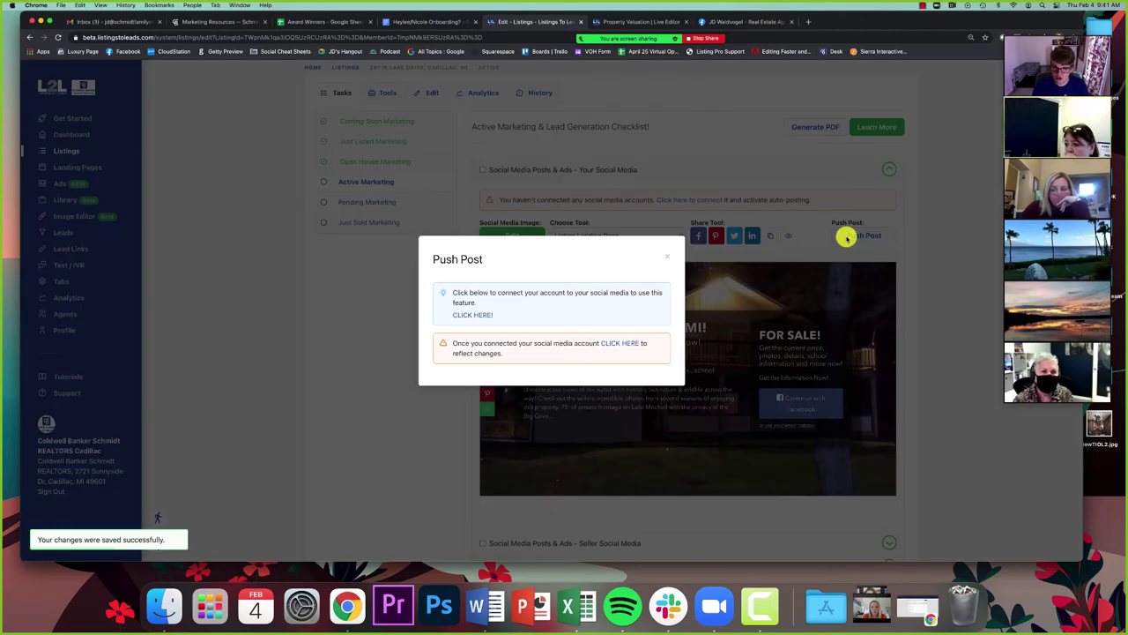
{"action": "left_click", "coordinate": [667, 253]}
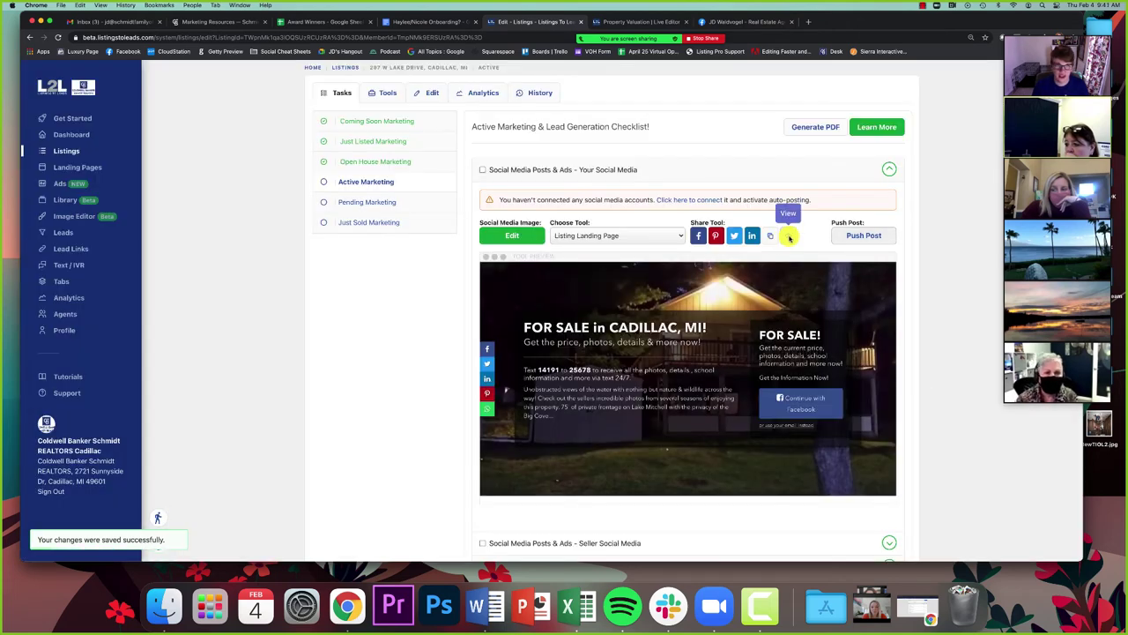
{"action": "left_click", "coordinate": [789, 236]}
{"action": "left_click", "coordinate": [117, 37]}
{"action": "key", "text": "super+c"}
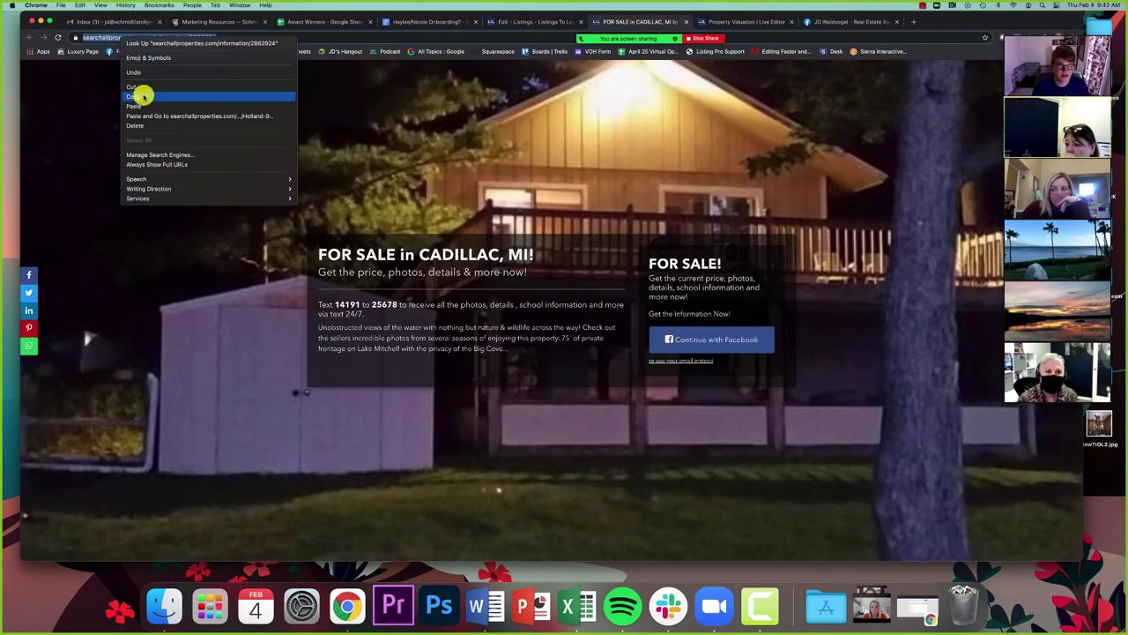
- Discard the unfinished Facebook post and reload the Facebook page
{"action": "left_click", "coordinate": [826, 20]}
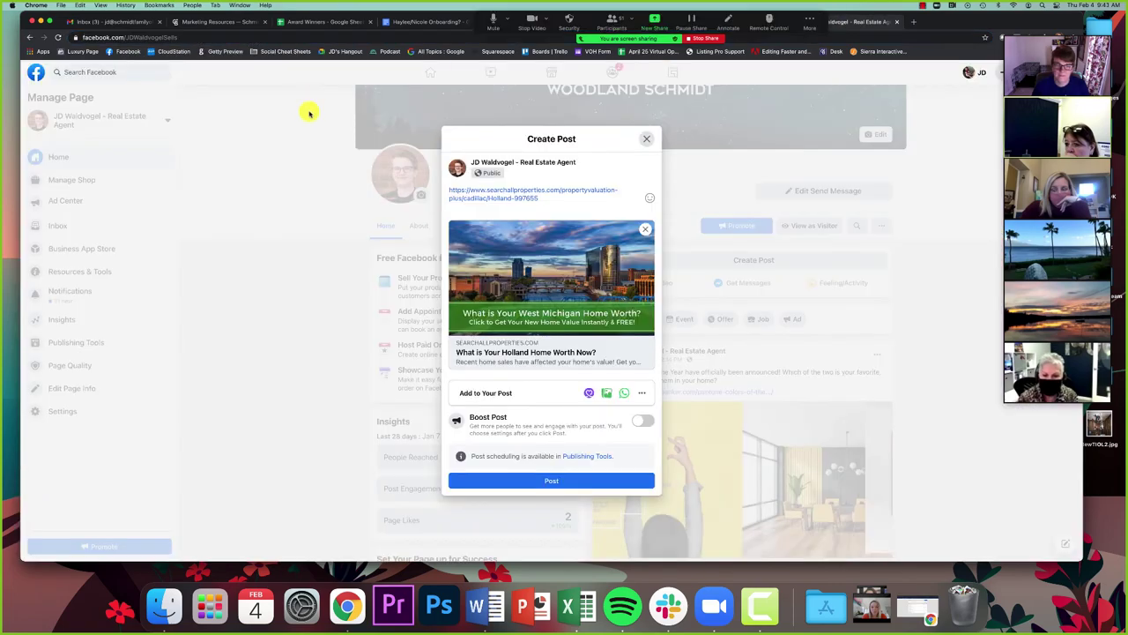
{"action": "left_click", "coordinate": [646, 140]}
{"action": "left_click", "coordinate": [638, 329]}
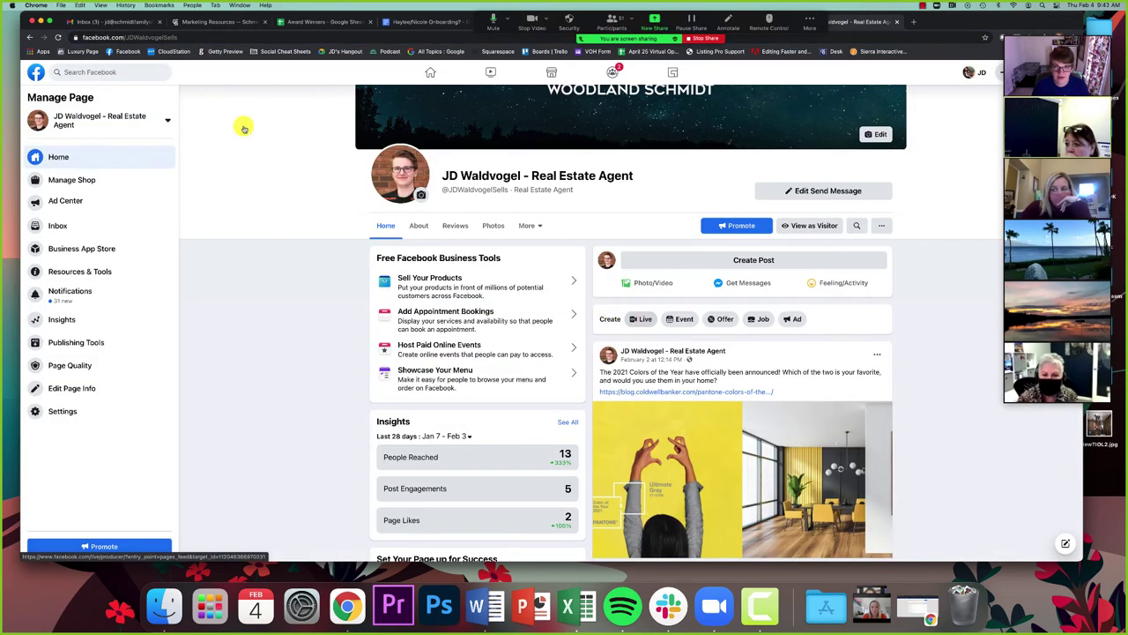
{"action": "left_click", "coordinate": [58, 37]}
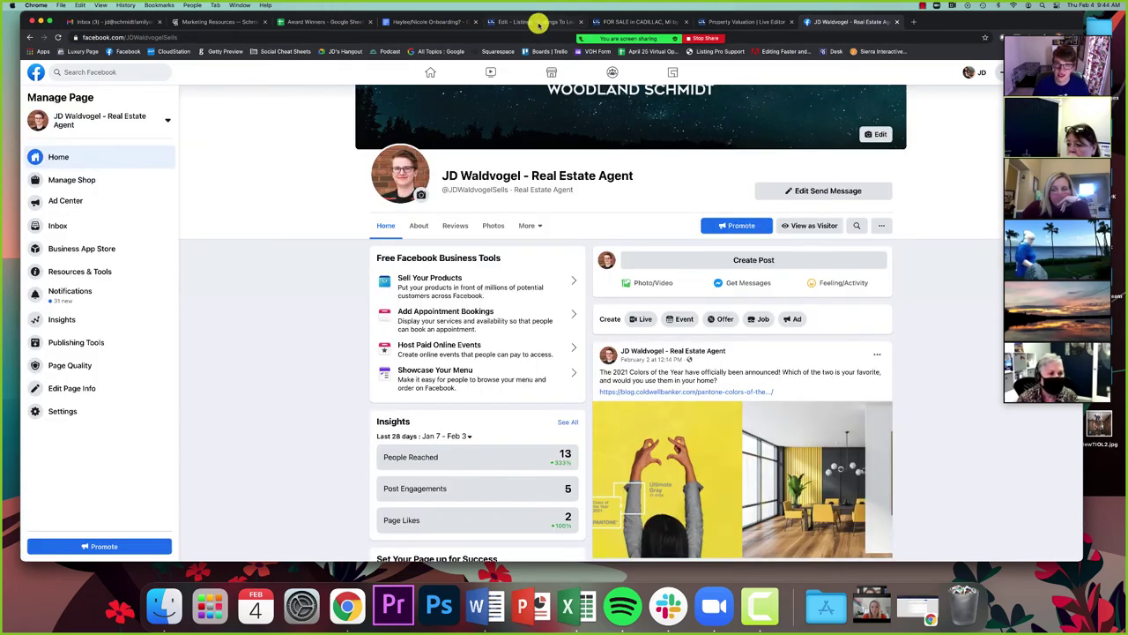
{"action": "left_click", "coordinate": [559, 21]}
{"action": "left_click", "coordinate": [851, 22]}
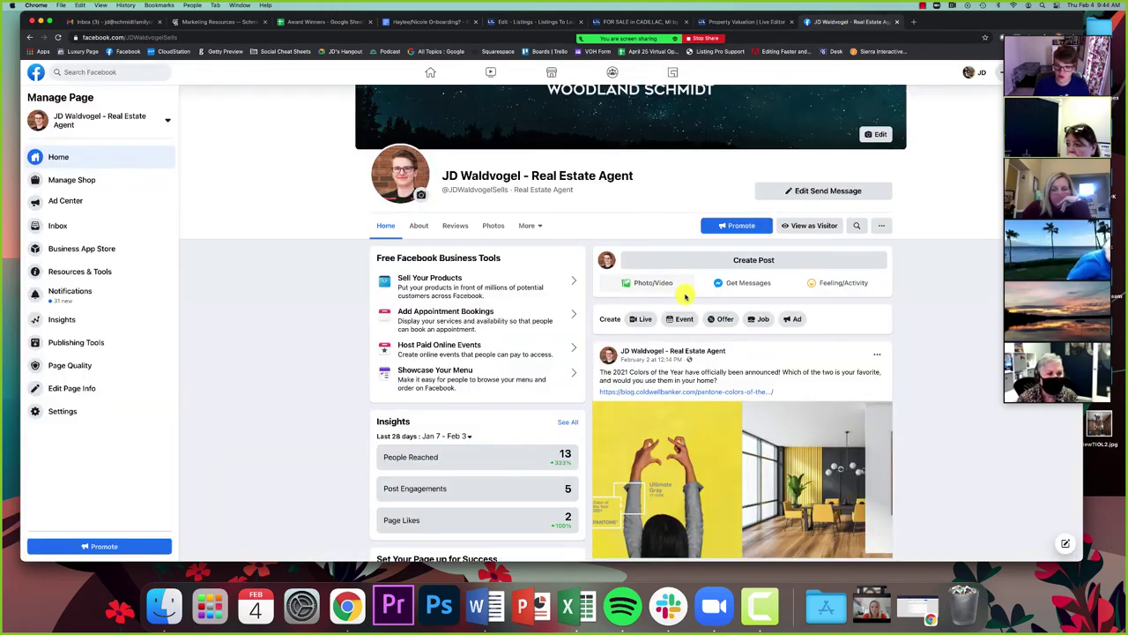
- Start a new Facebook post and paste the Cadillac listing link into it
{"action": "left_click", "coordinate": [685, 268]}
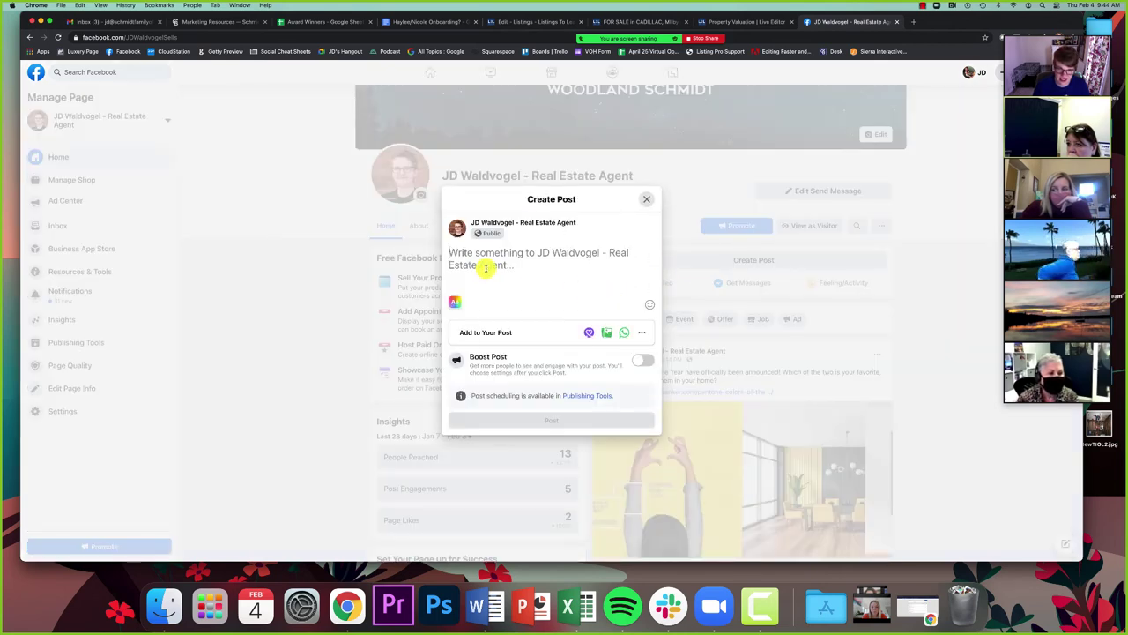
{"action": "right_click", "coordinate": [486, 266]}
{"action": "left_click", "coordinate": [460, 255]}
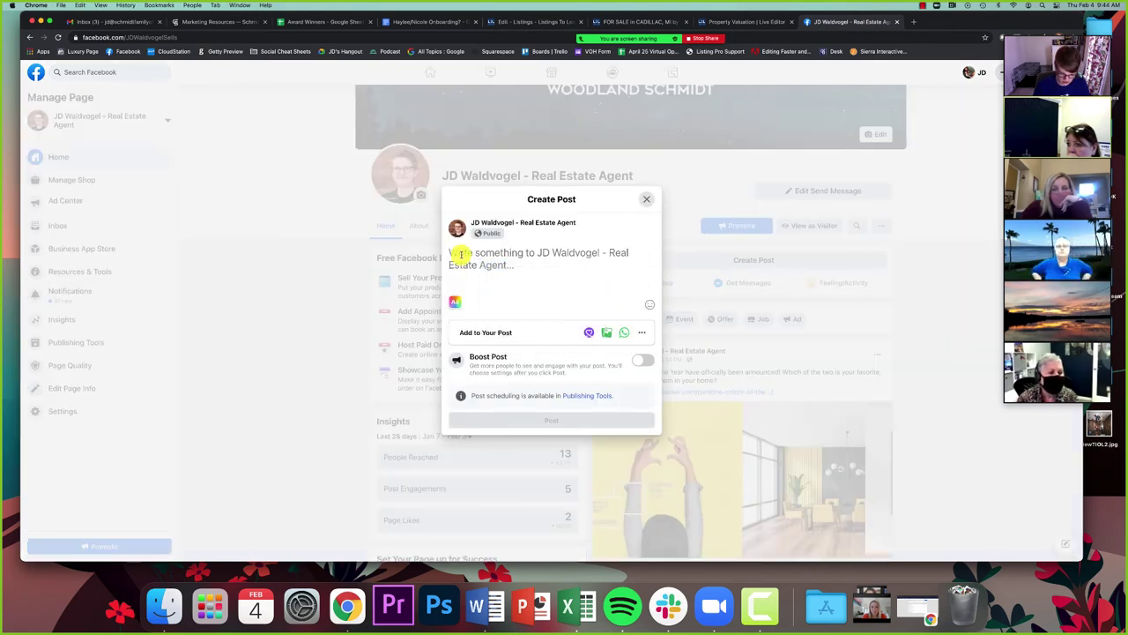
{"action": "key", "text": "super+v"}
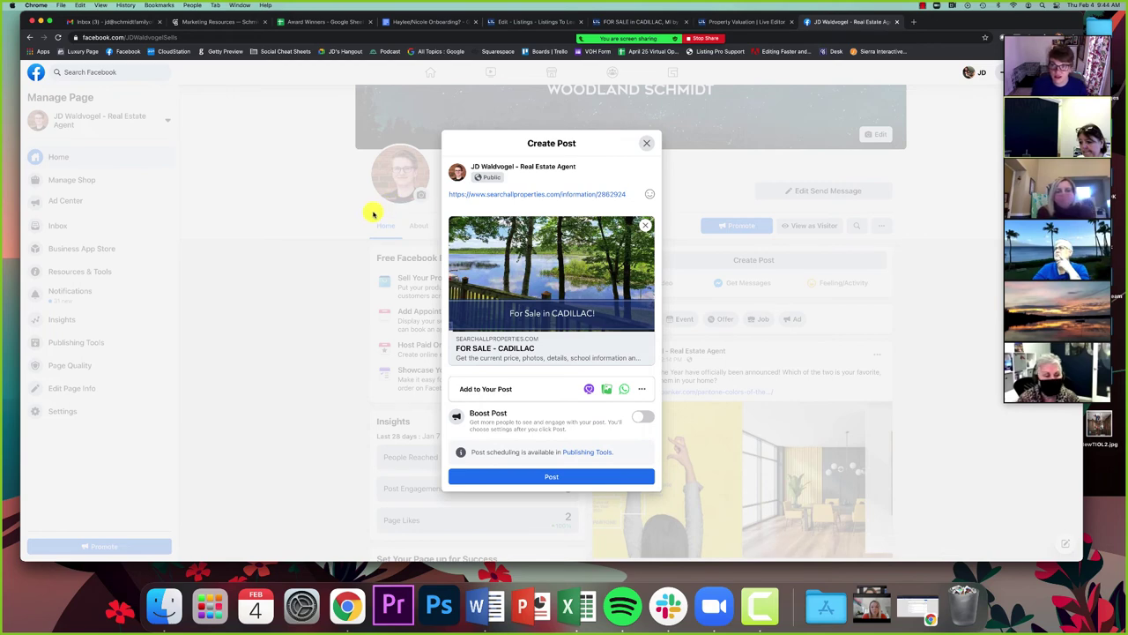
- Close the extra Cadillac listing page tab in the browser
{"action": "left_click", "coordinate": [765, 24]}
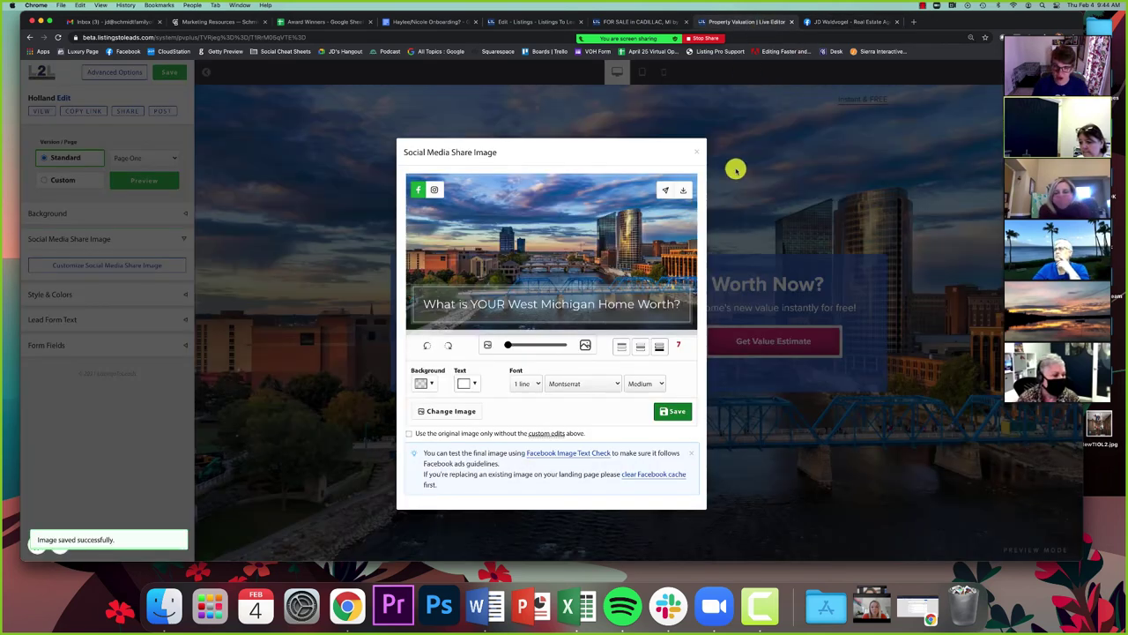
{"action": "left_click", "coordinate": [846, 22]}
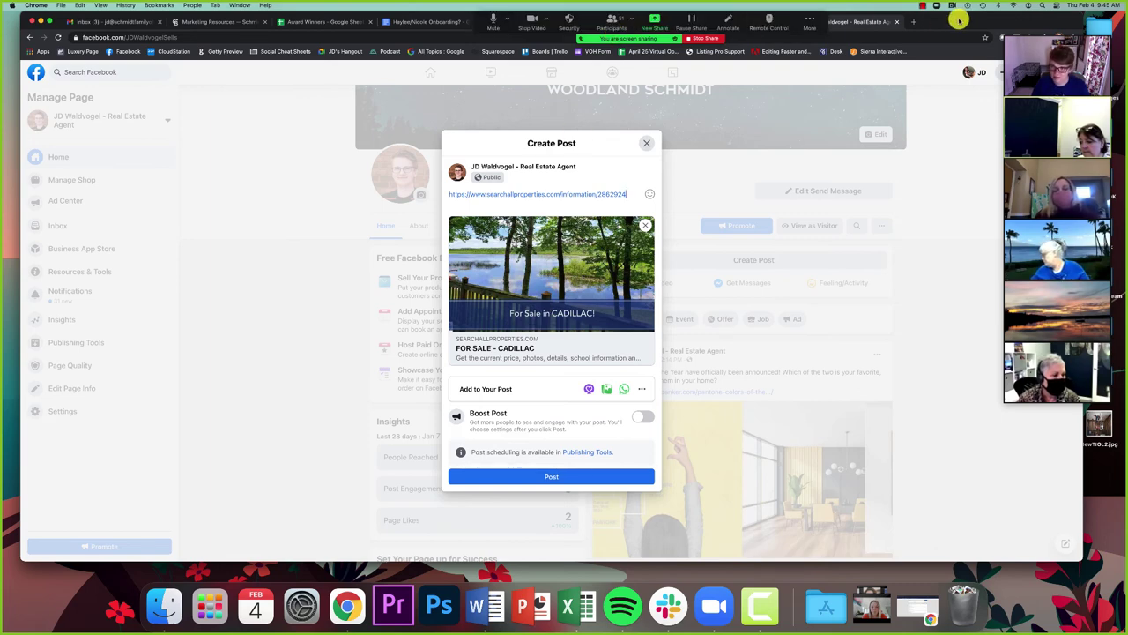
{"action": "left_click_drag", "start_coordinate": [955, 19], "coordinate": [954, 63]}
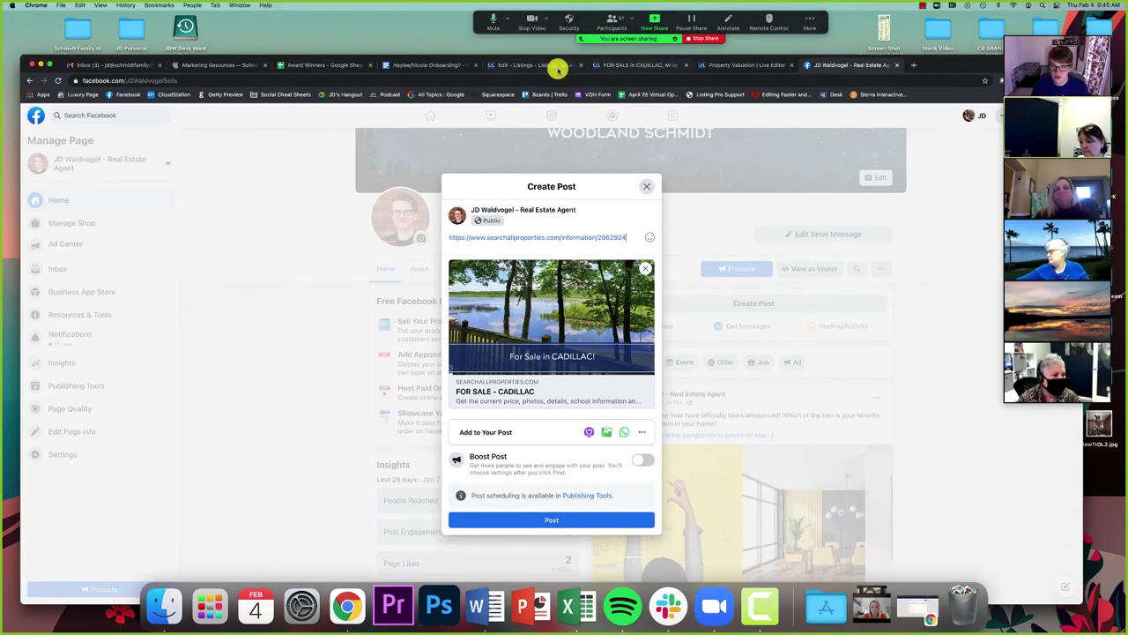
{"action": "left_click", "coordinate": [606, 67]}
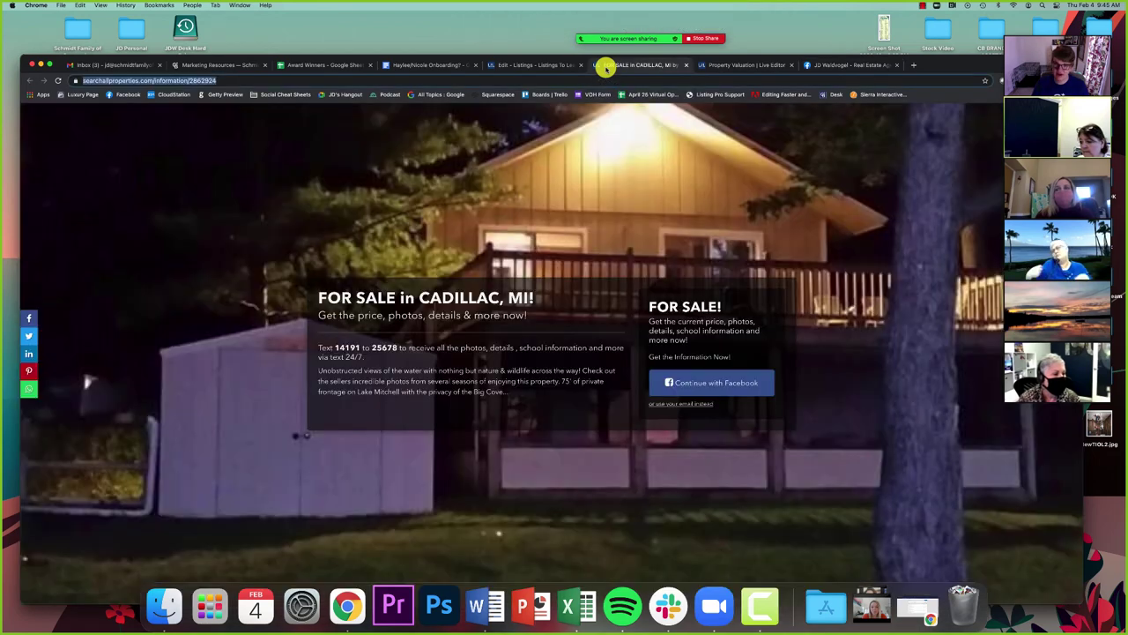
{"action": "left_click", "coordinate": [686, 66]}
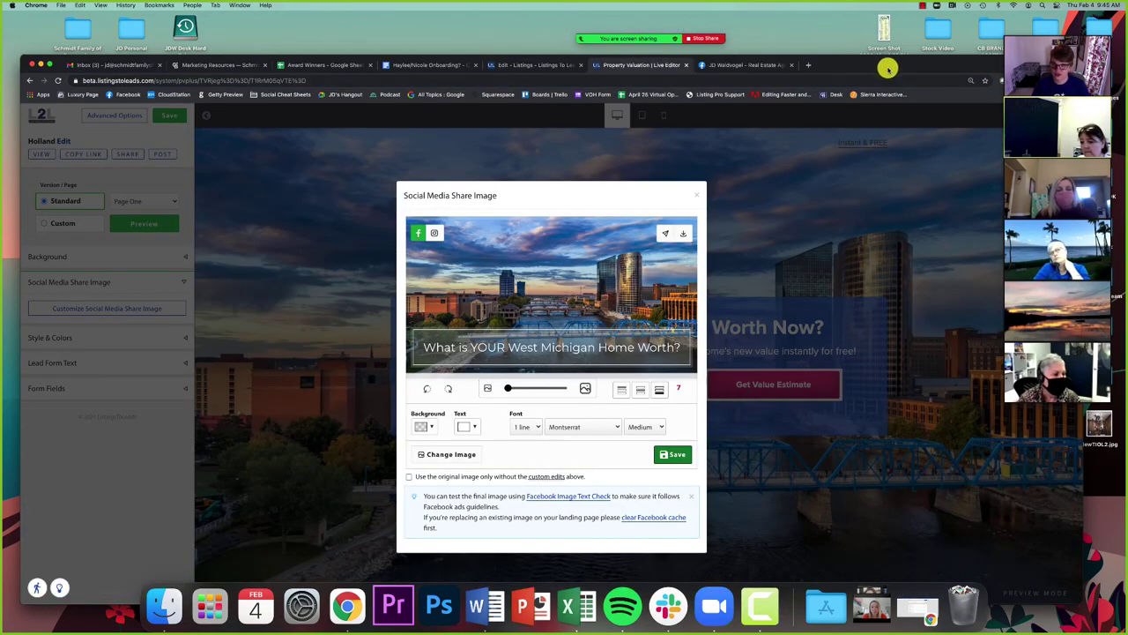
- Close the Holland Social Media Share Image dialog and save the landing page
{"action": "left_click_drag", "start_coordinate": [884, 67], "coordinate": [884, 39]}
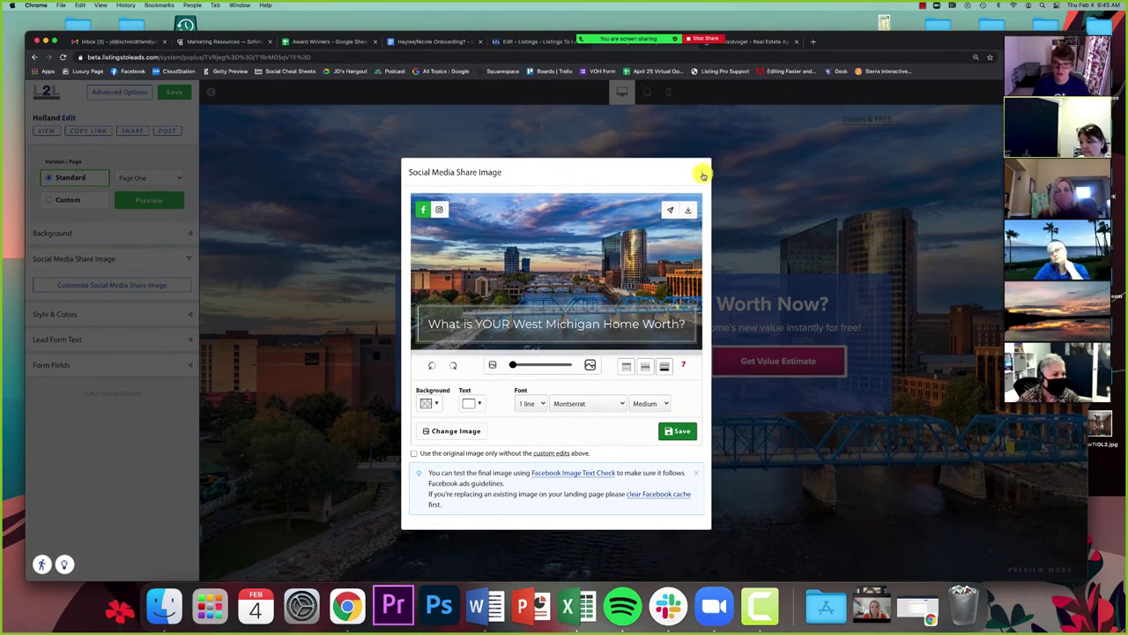
{"action": "left_click", "coordinate": [703, 176]}
{"action": "left_click", "coordinate": [170, 90]}
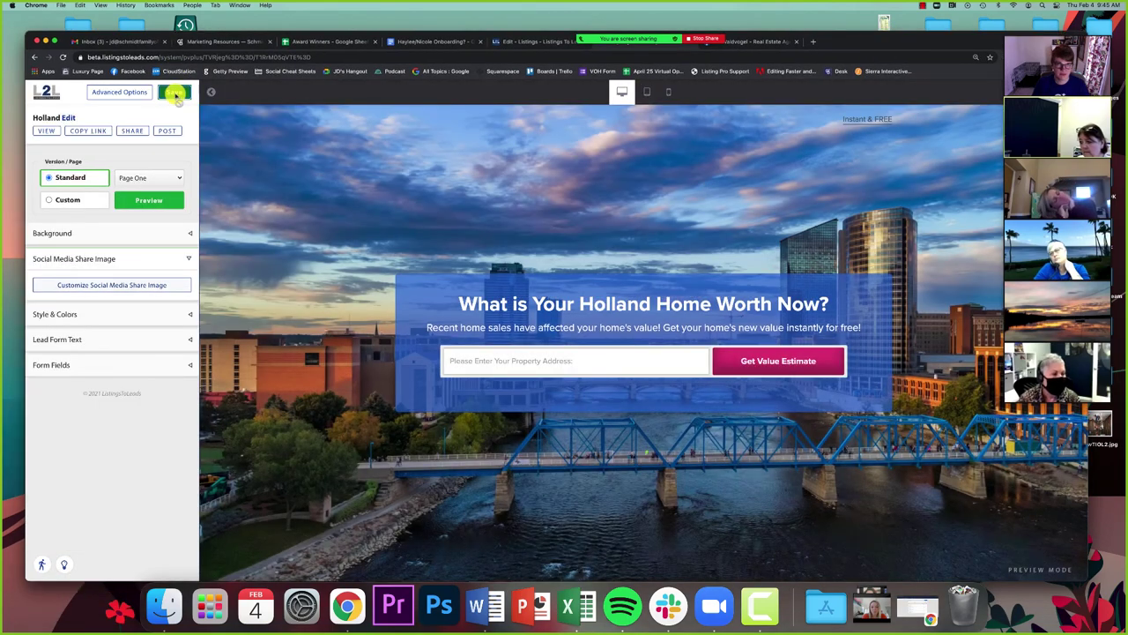
{"action": "left_click", "coordinate": [499, 42]}
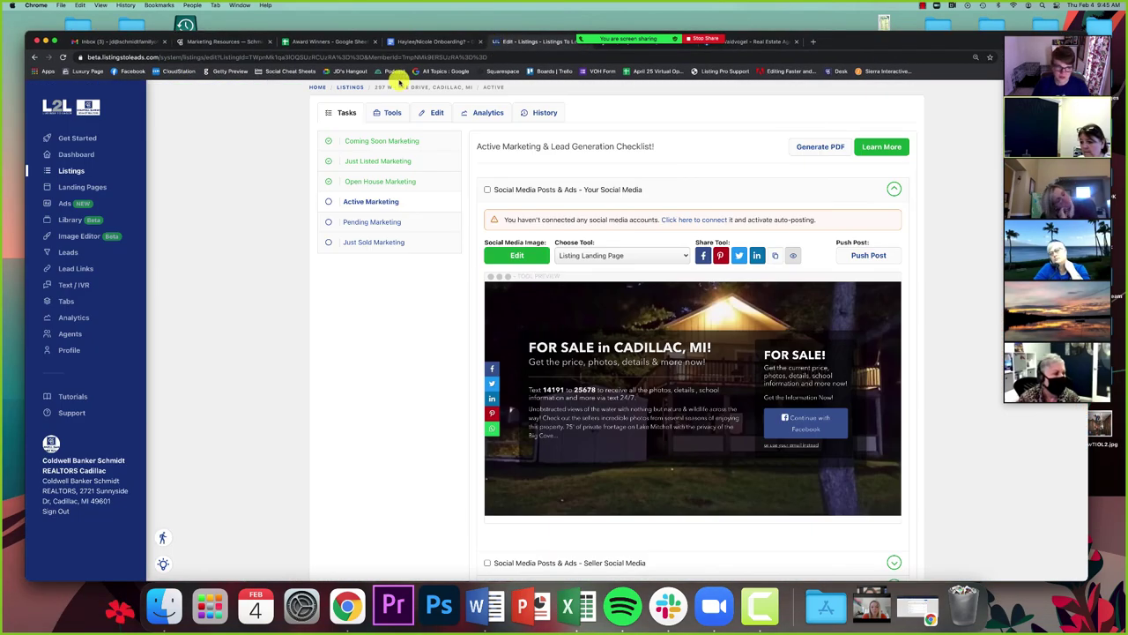
{"action": "left_click", "coordinate": [71, 172]}
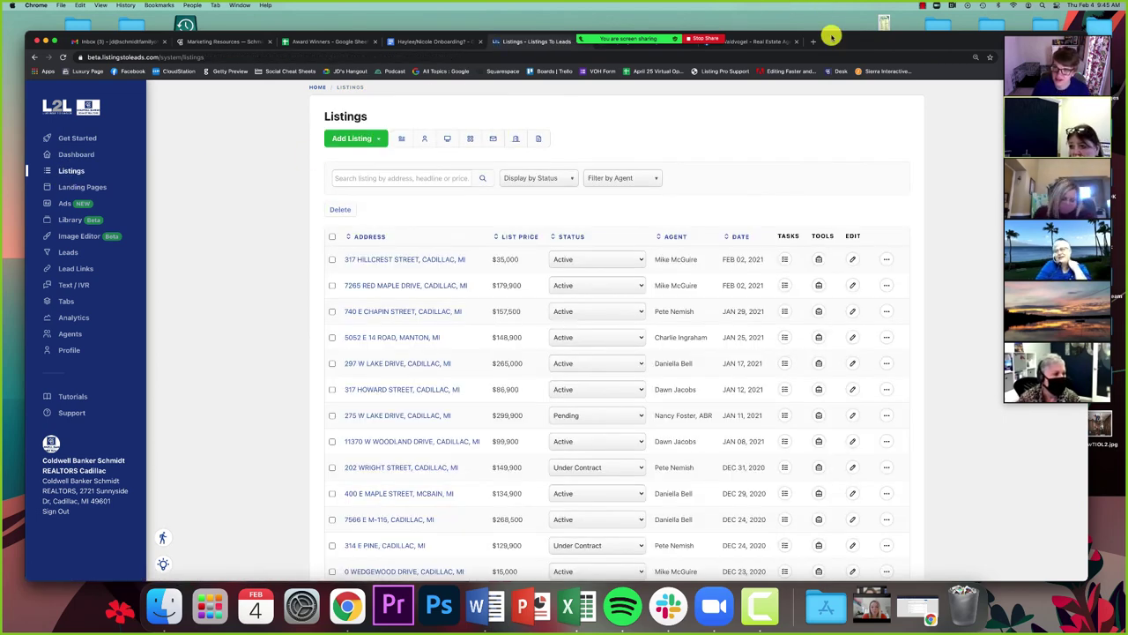
{"action": "left_click_drag", "start_coordinate": [831, 30], "coordinate": [831, 17]}
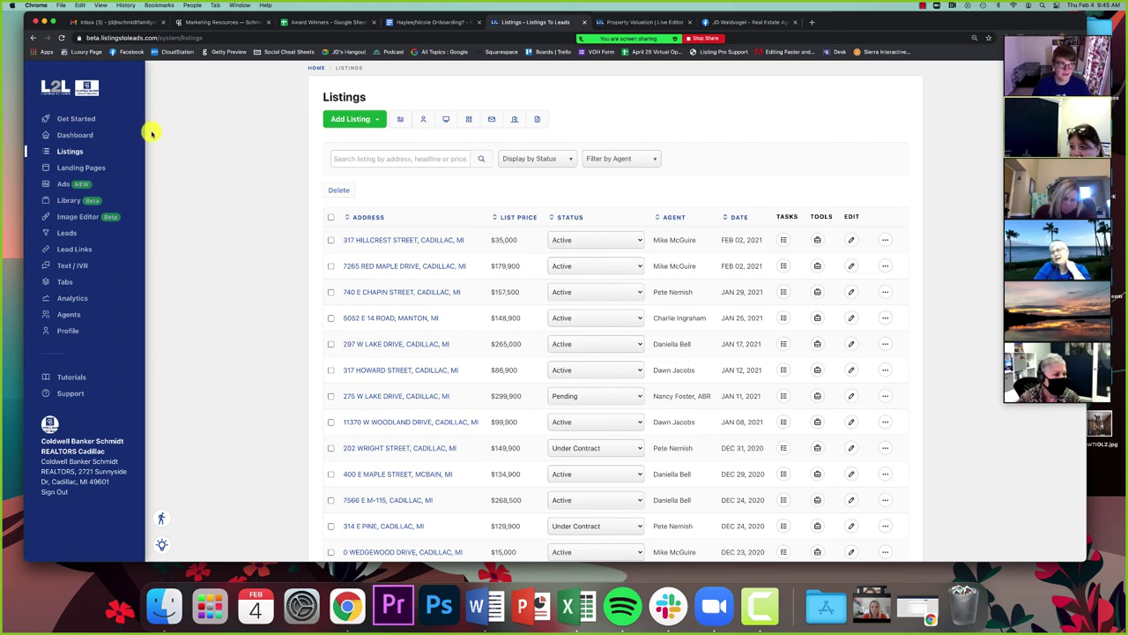
{"action": "left_click", "coordinate": [69, 151]}
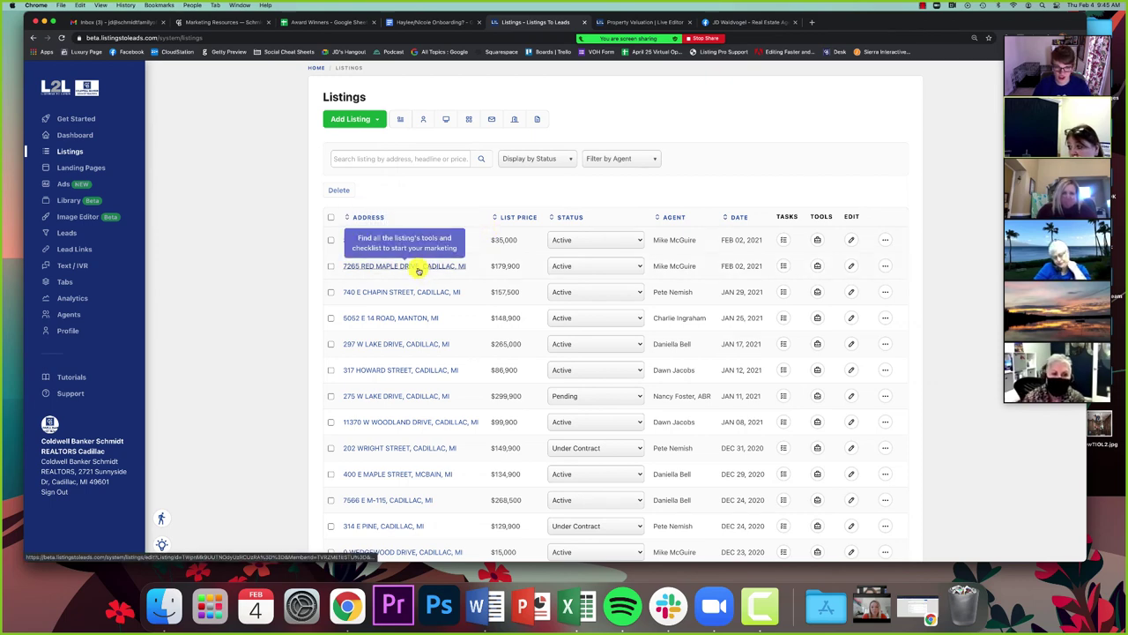
{"action": "left_click", "coordinate": [419, 266]}
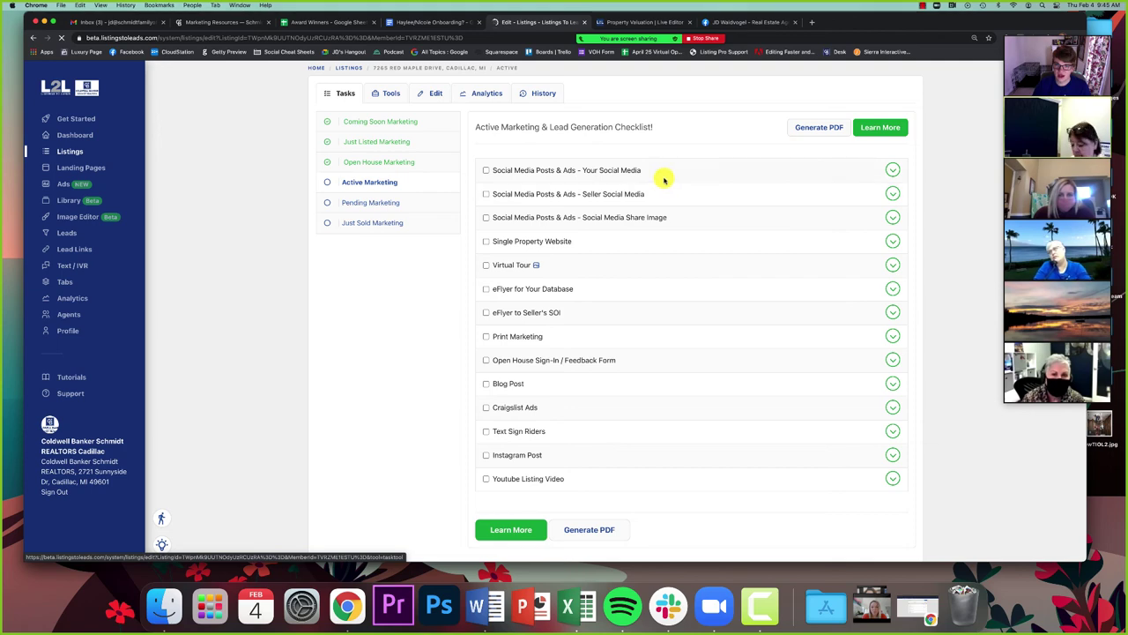
- Expand 'Social Media Posts & Ads - Your Social Media' and edit its listing image
{"action": "mouse_move", "coordinate": [730, 171]}
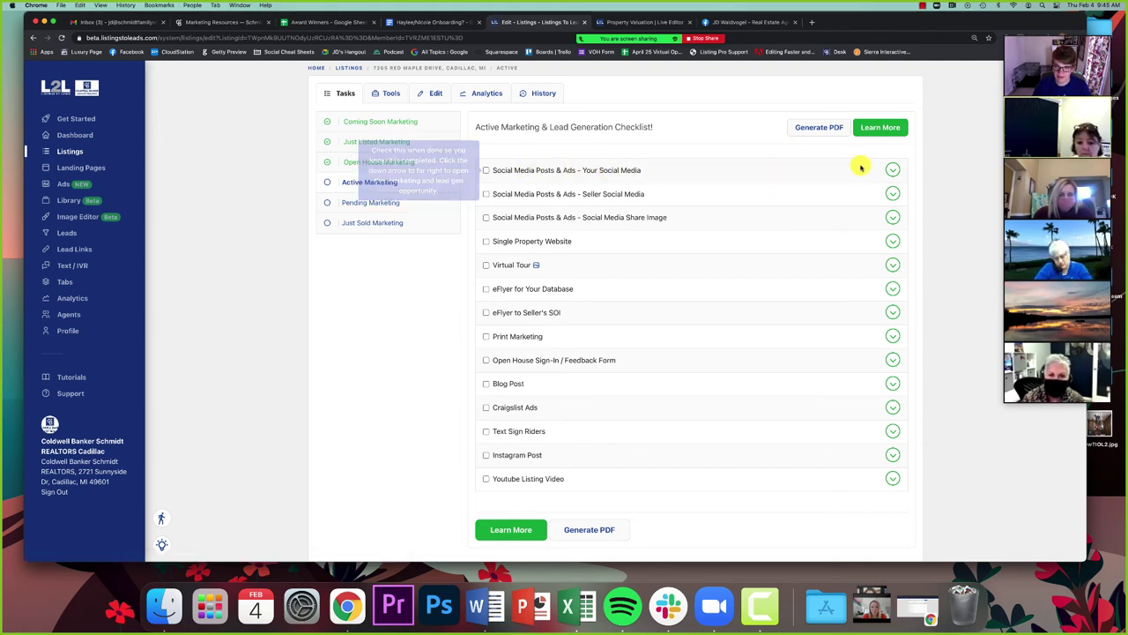
{"action": "left_click", "coordinate": [891, 170]}
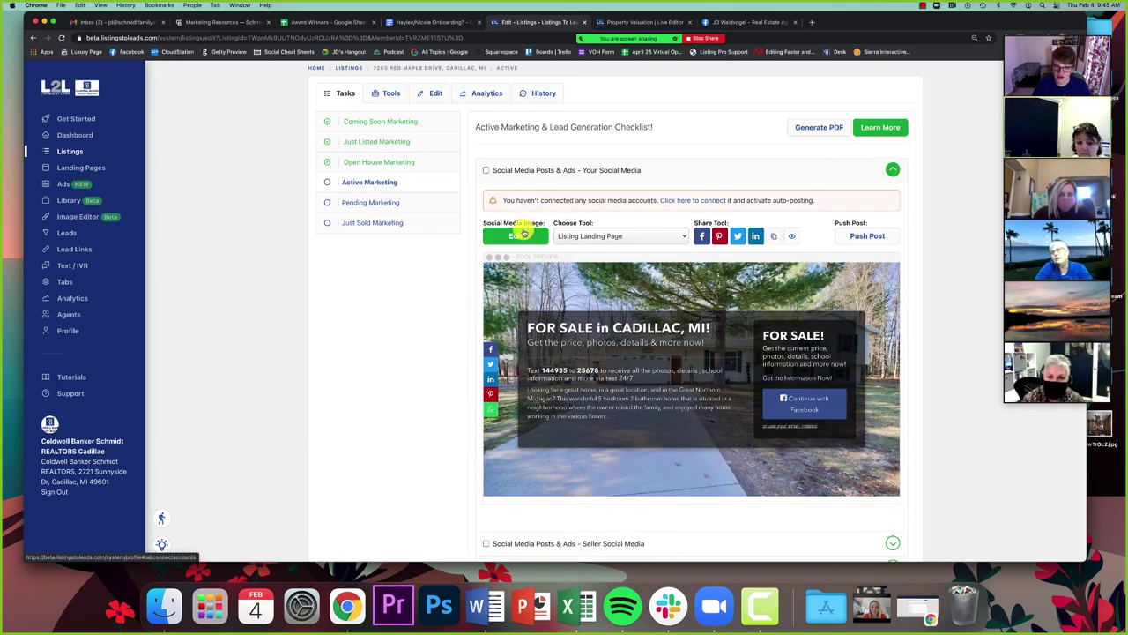
{"action": "left_click_drag", "start_coordinate": [485, 226], "coordinate": [554, 226]}
{"action": "left_click", "coordinate": [522, 239]}
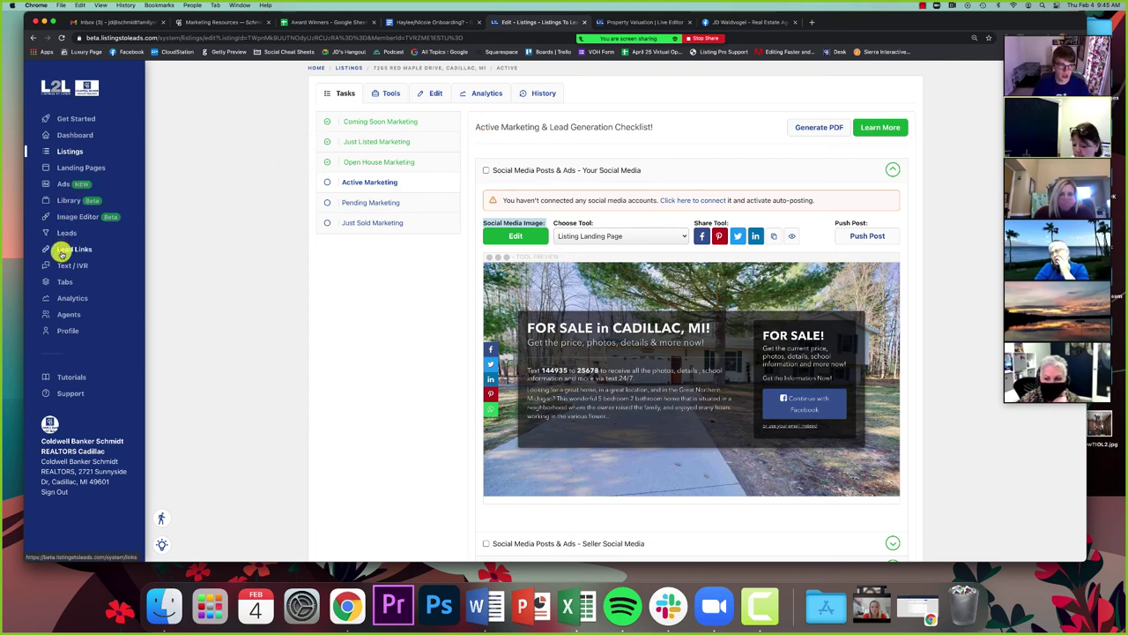
- Go back to the Holland landing page's Live Editor from Landing Pages
{"action": "left_click", "coordinate": [80, 168]}
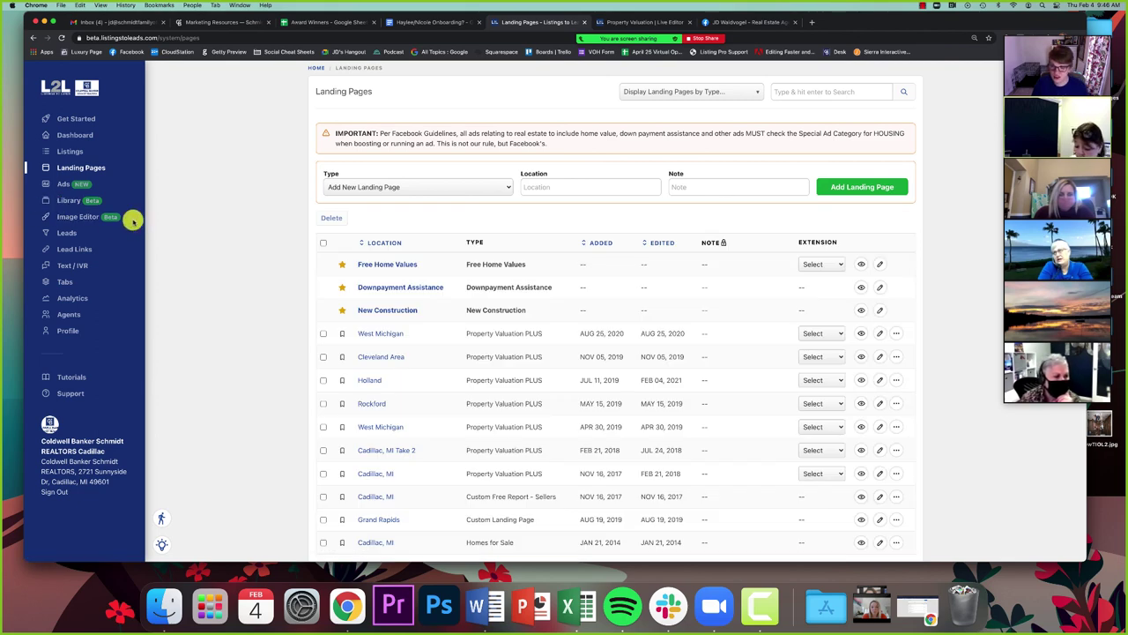
{"action": "scroll", "coordinate": [200, 271], "scroll_direction": "down", "scroll_amount": 1}
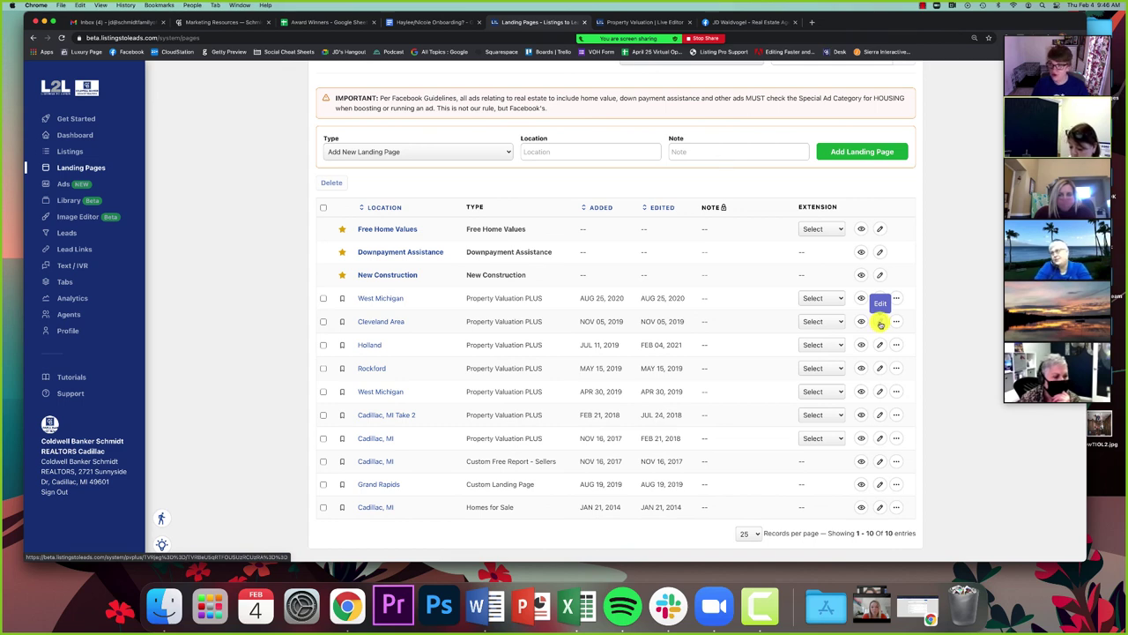
{"action": "left_click_drag", "start_coordinate": [833, 18], "coordinate": [880, 22]}
{"action": "left_click", "coordinate": [651, 64]}
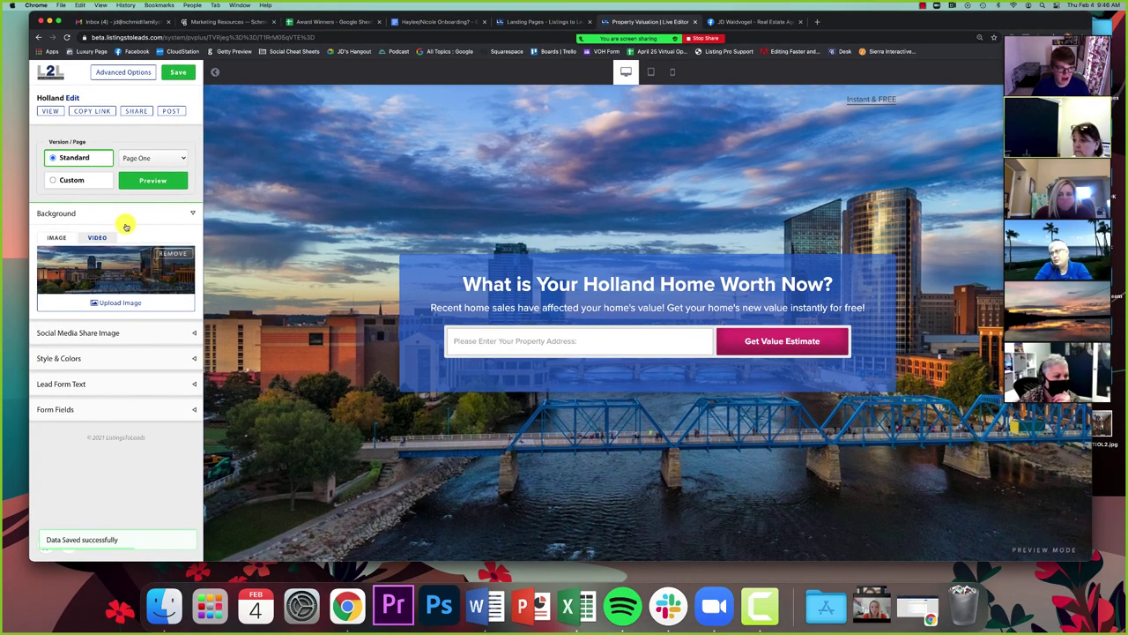
- Collapse Background, open the Social Media Share Image customizer, then stop screen sharing
{"action": "left_click", "coordinate": [160, 218]}
{"action": "left_click", "coordinate": [134, 236]}
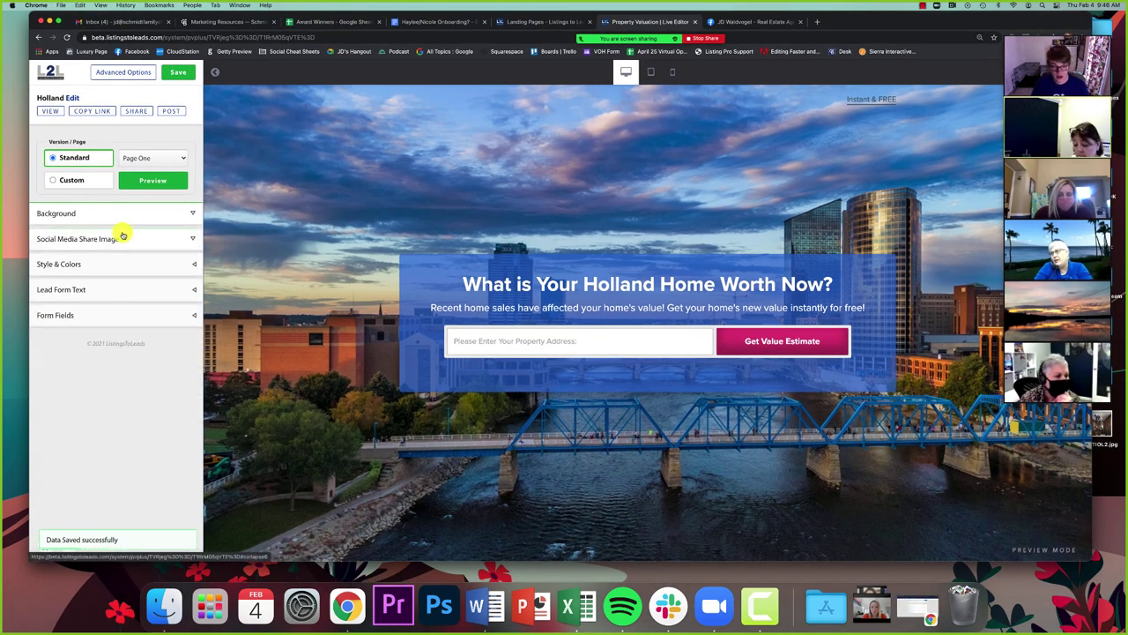
{"action": "left_click_drag", "start_coordinate": [40, 239], "coordinate": [129, 240]}
{"action": "left_click", "coordinate": [128, 240]}
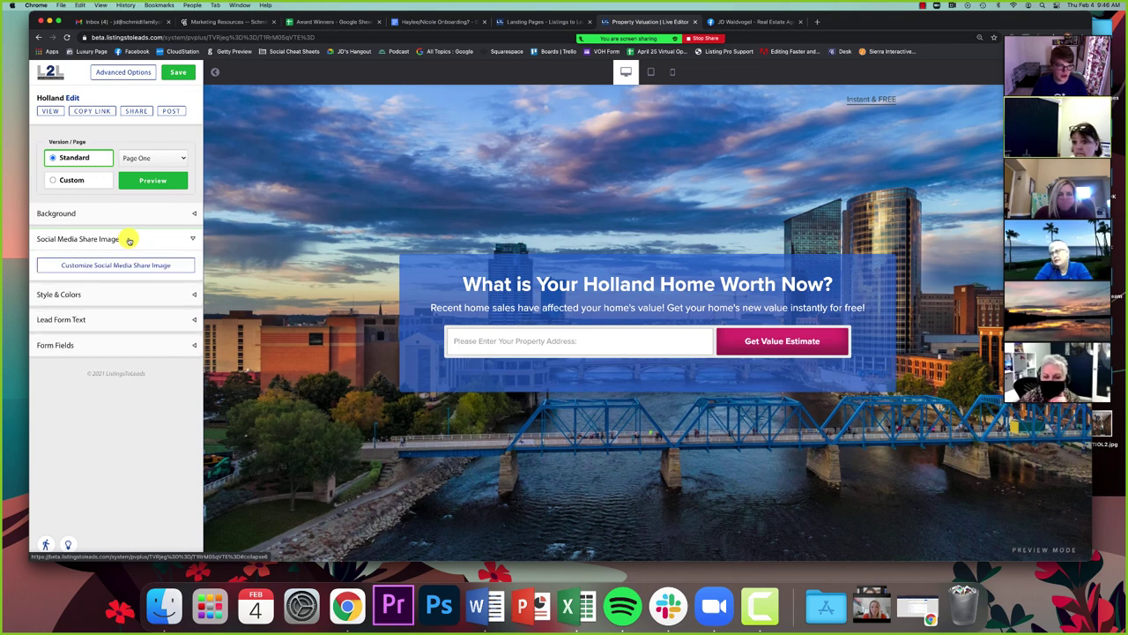
{"action": "left_click", "coordinate": [116, 266]}
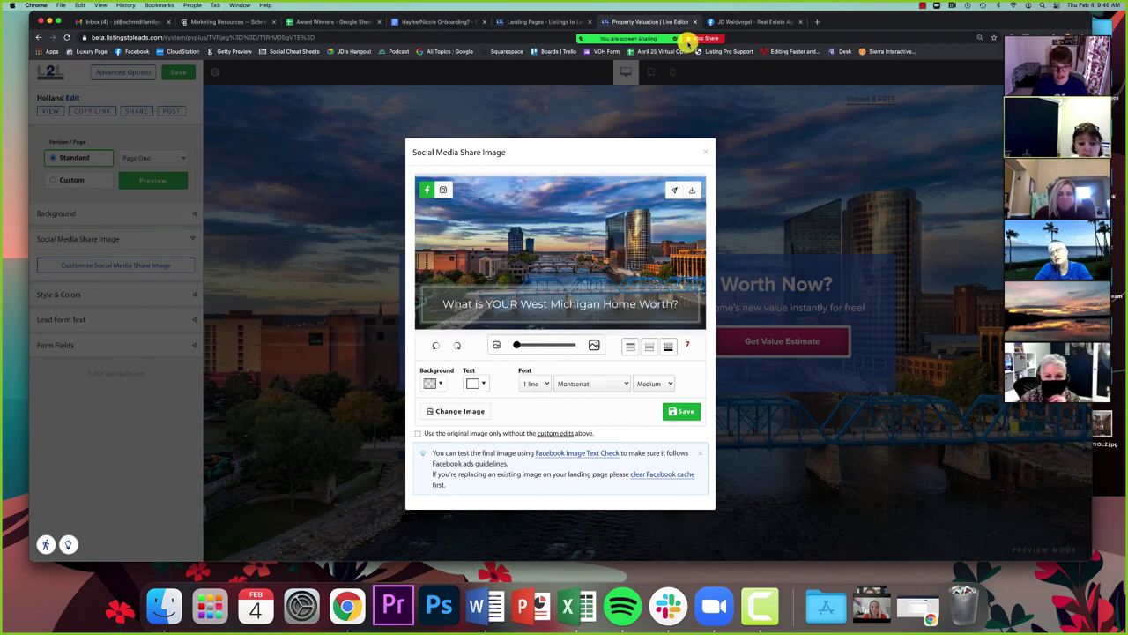
{"action": "left_click", "coordinate": [708, 39]}
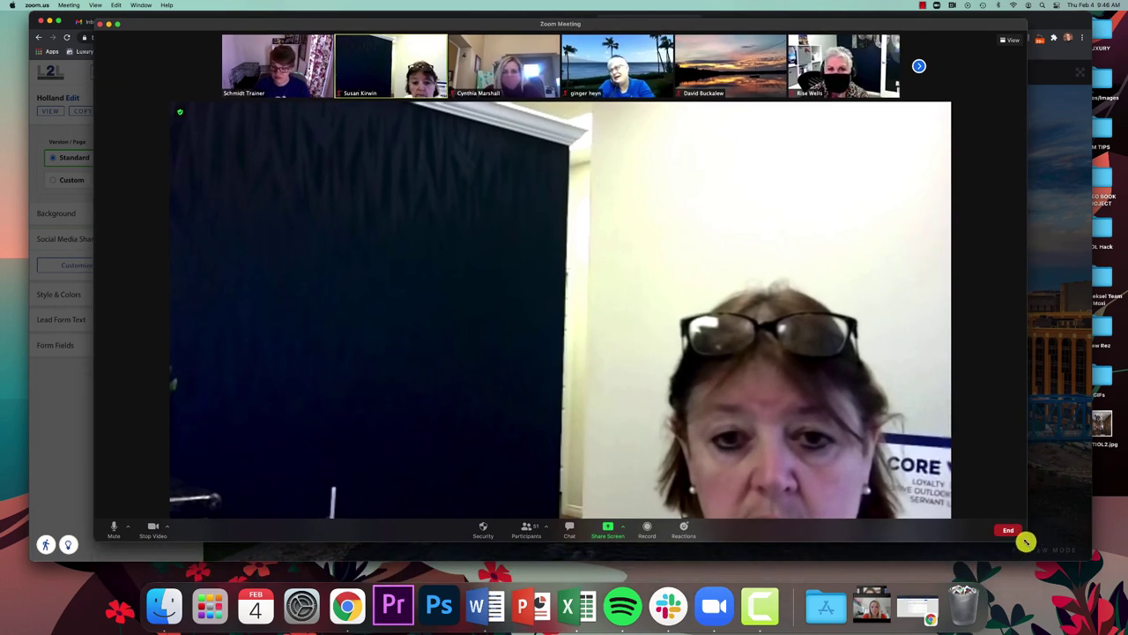
- Enlarge and reposition the Zoom window, then bring up End Meeting for All / Leave Meeting
{"action": "left_click_drag", "start_coordinate": [1026, 539], "coordinate": [1033, 552]}
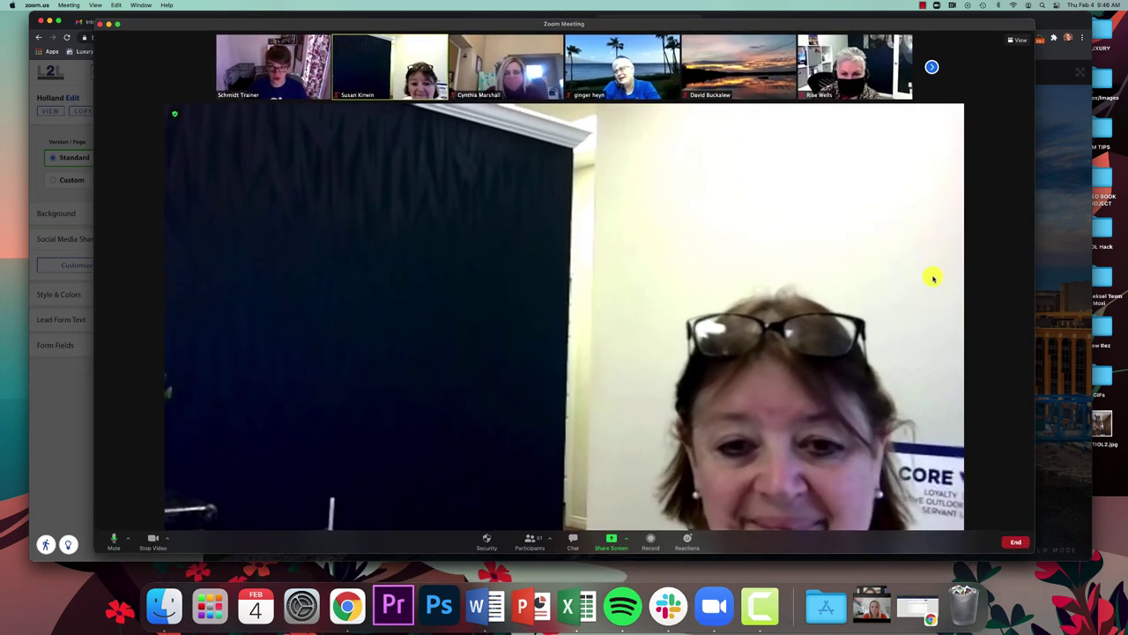
{"action": "left_click_drag", "start_coordinate": [709, 22], "coordinate": [707, 16]}
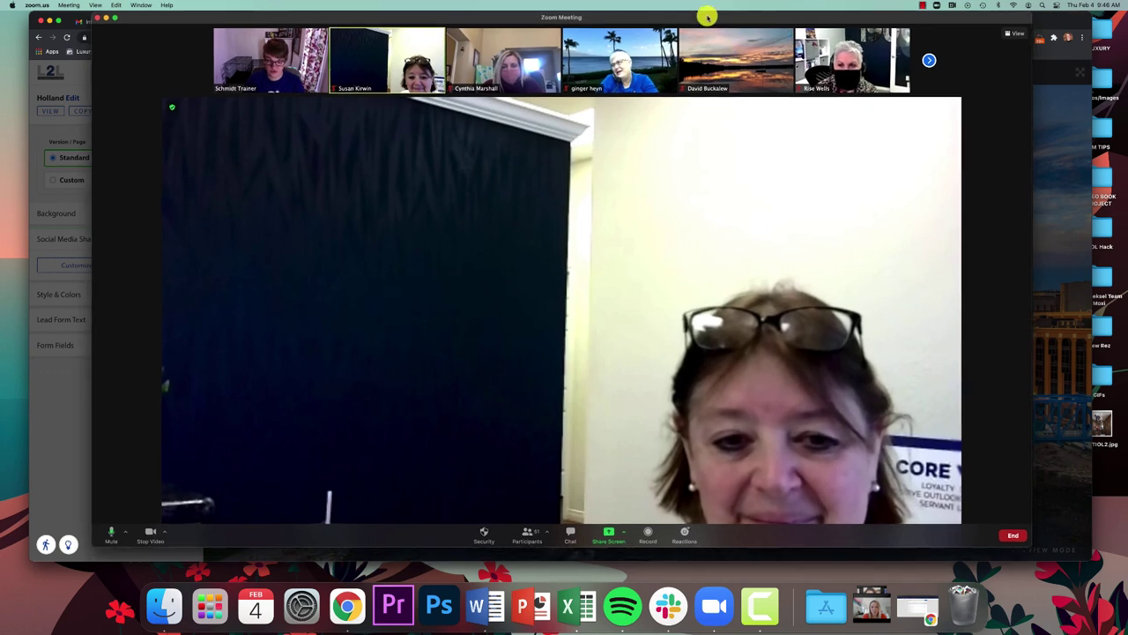
{"action": "left_click", "coordinate": [1011, 536]}
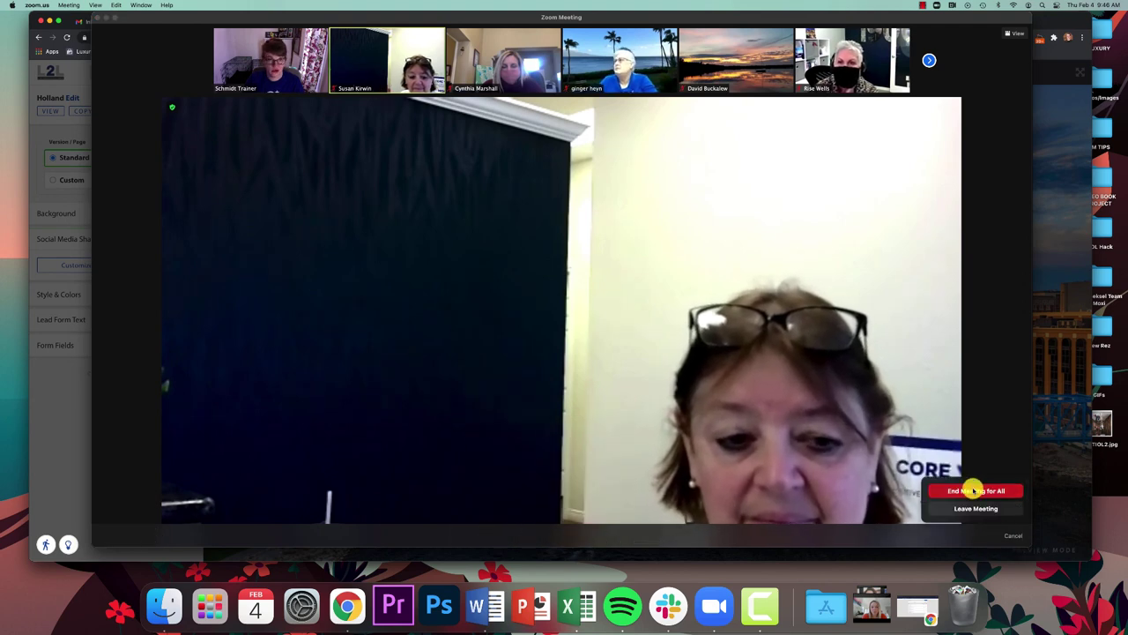